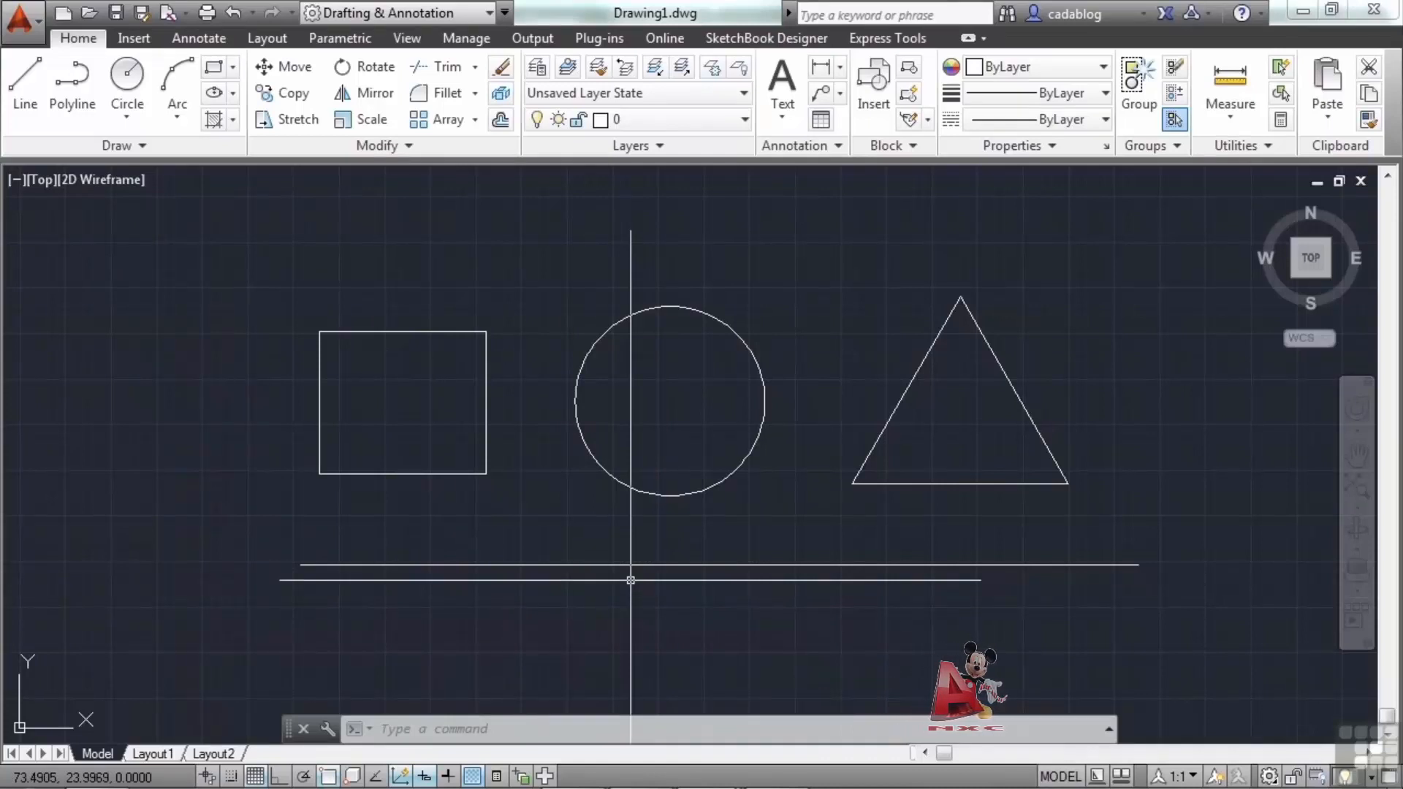
- Select the rectangle to examine its corner and edge grips, and clear the selection
click(608, 616)
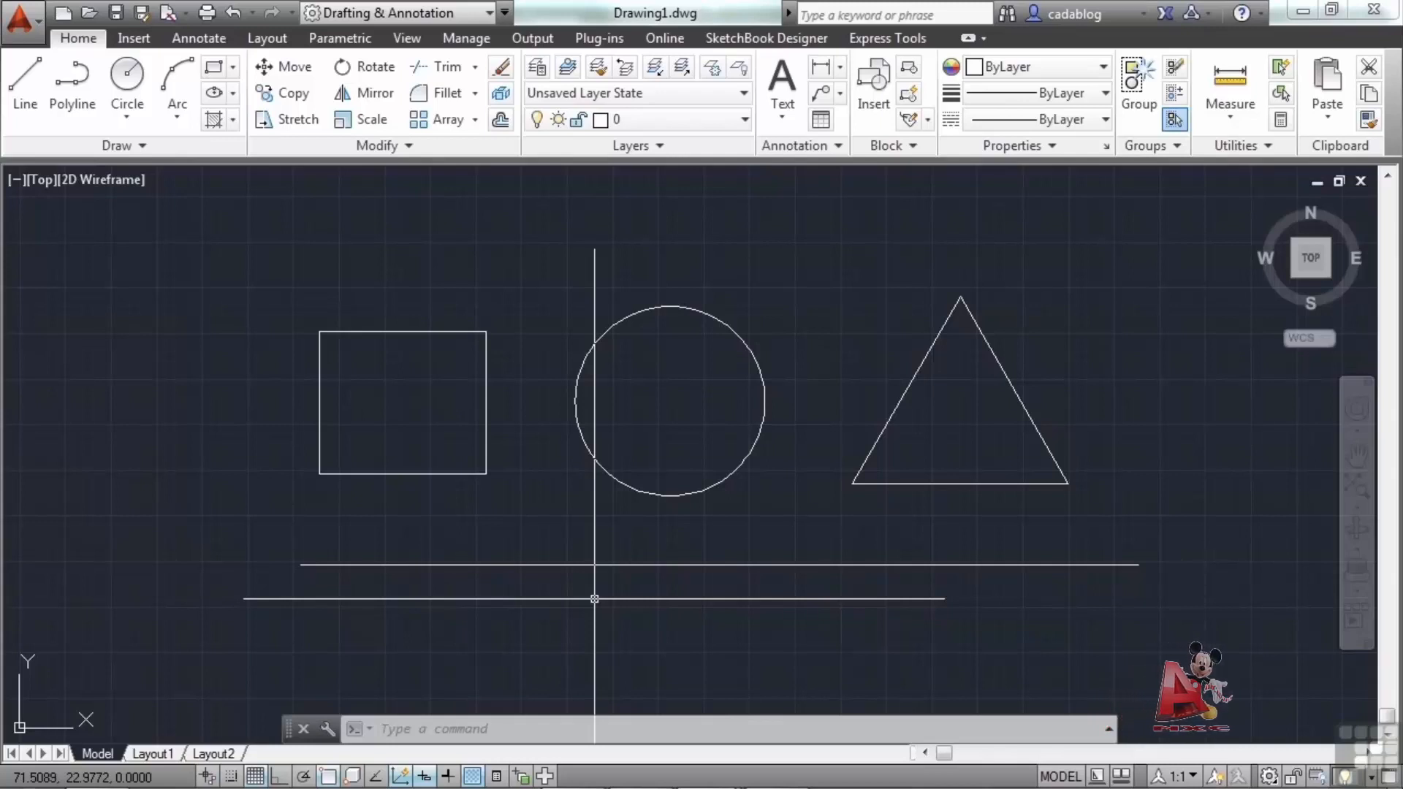
drag(595, 598, 452, 473)
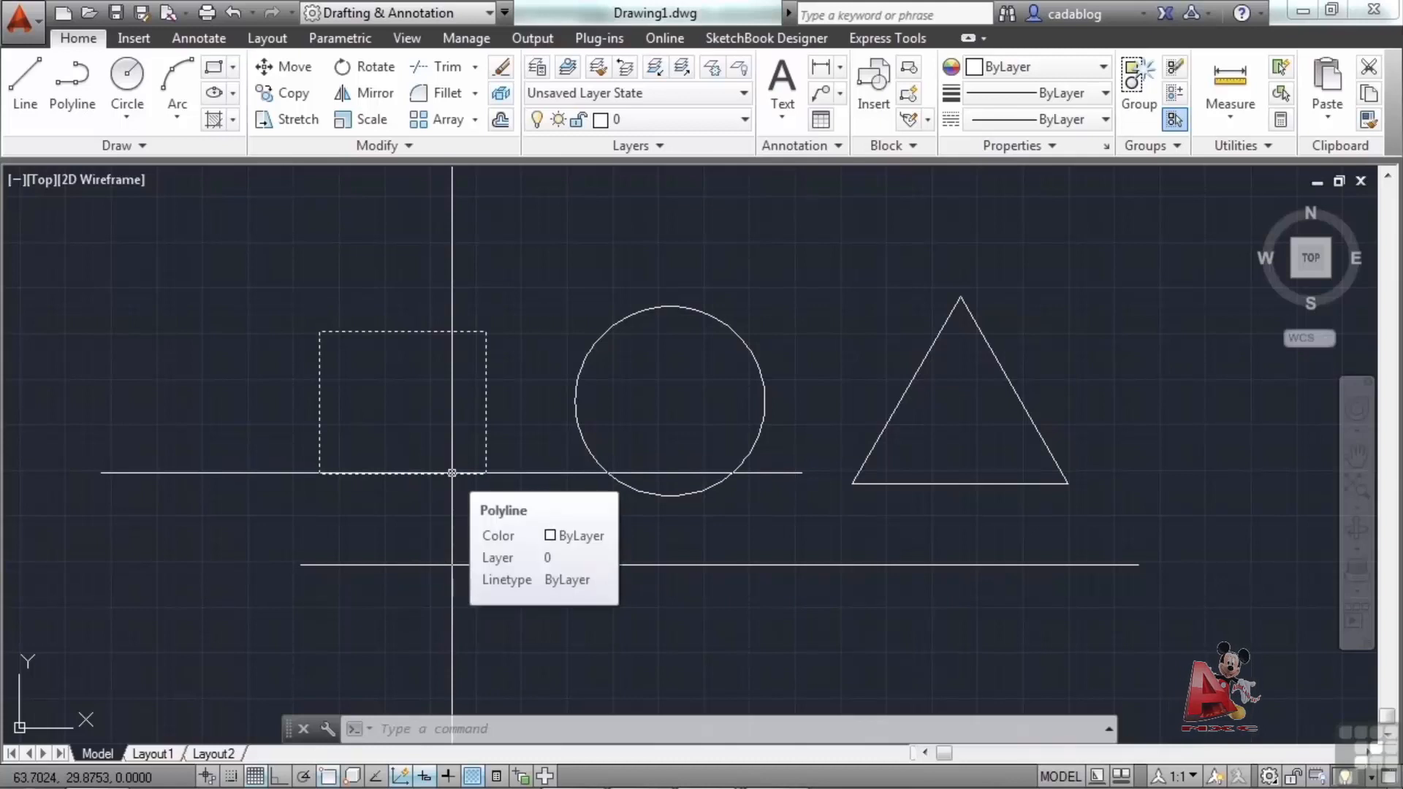
click(452, 472)
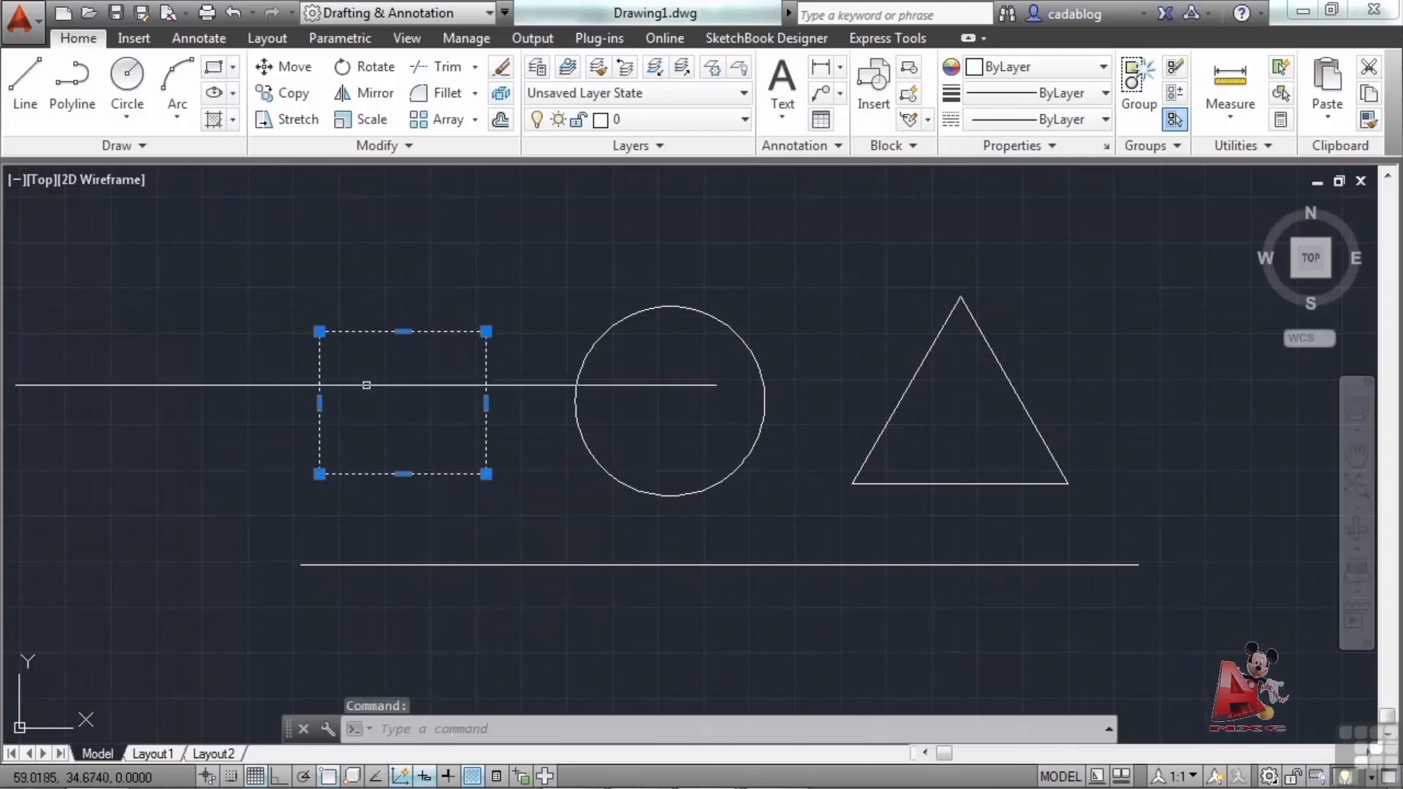
mouse_move(320, 331)
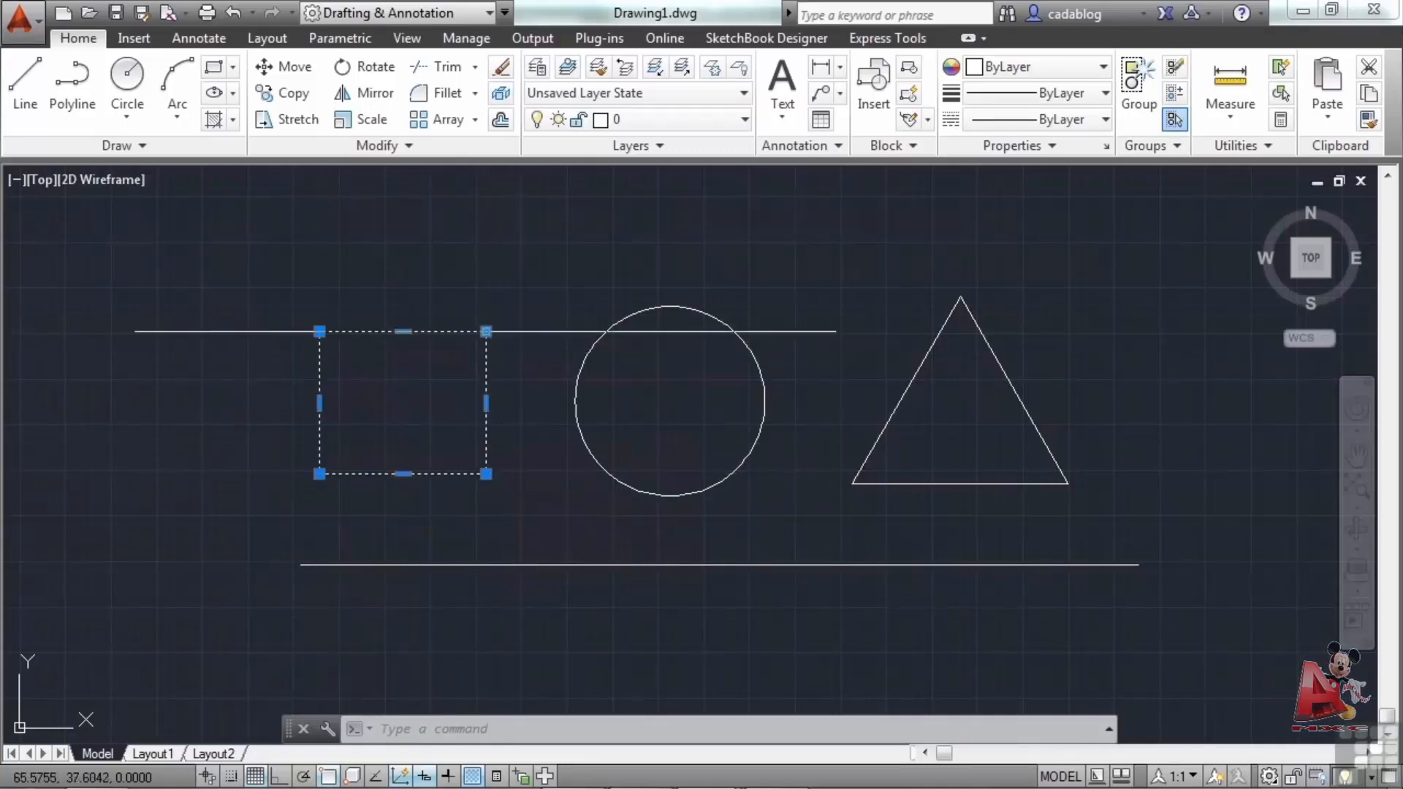
mouse_move(486, 331)
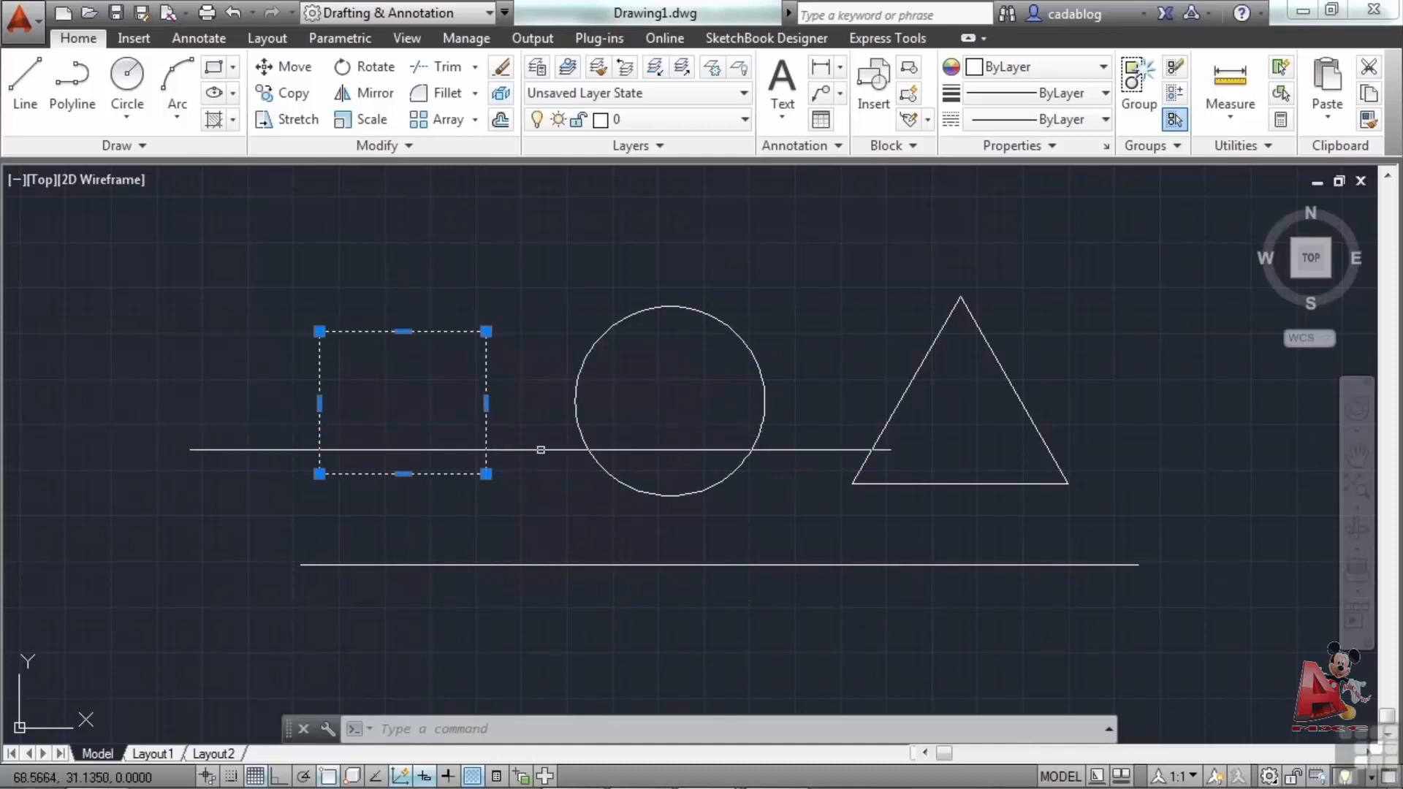
key(Escape)
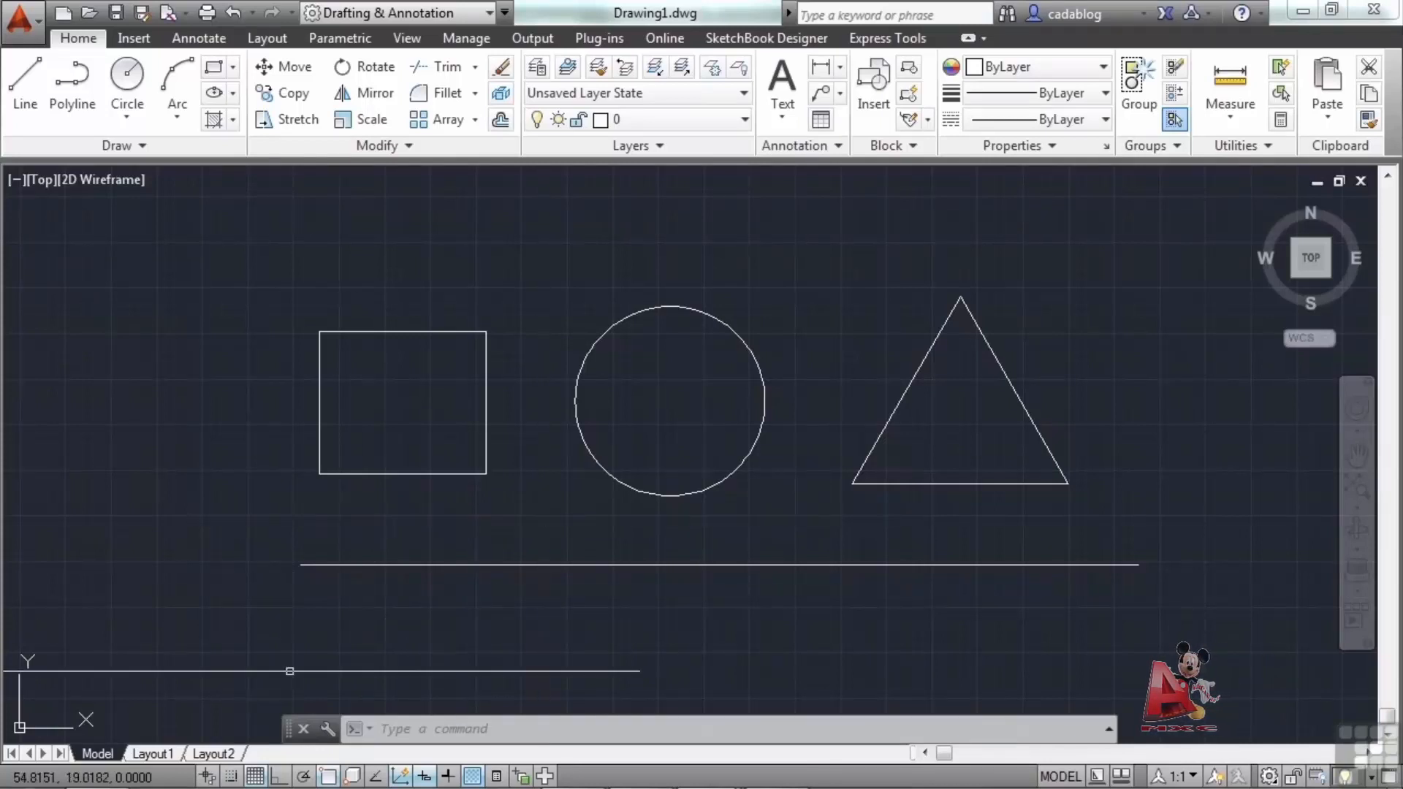
- Switch Infer Constraints on and back off, and look over the geometric and dimensional constraint tools
click(208, 777)
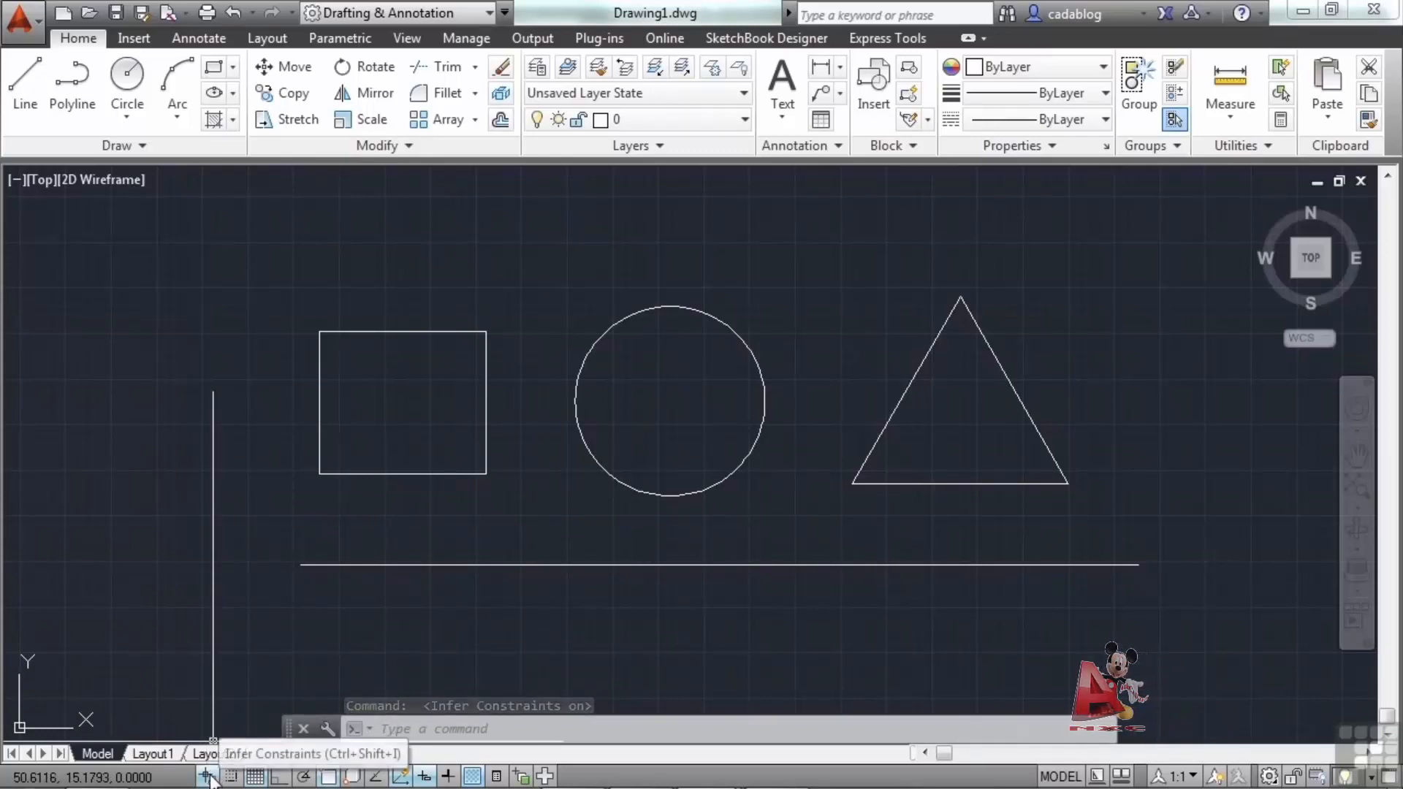
click(208, 777)
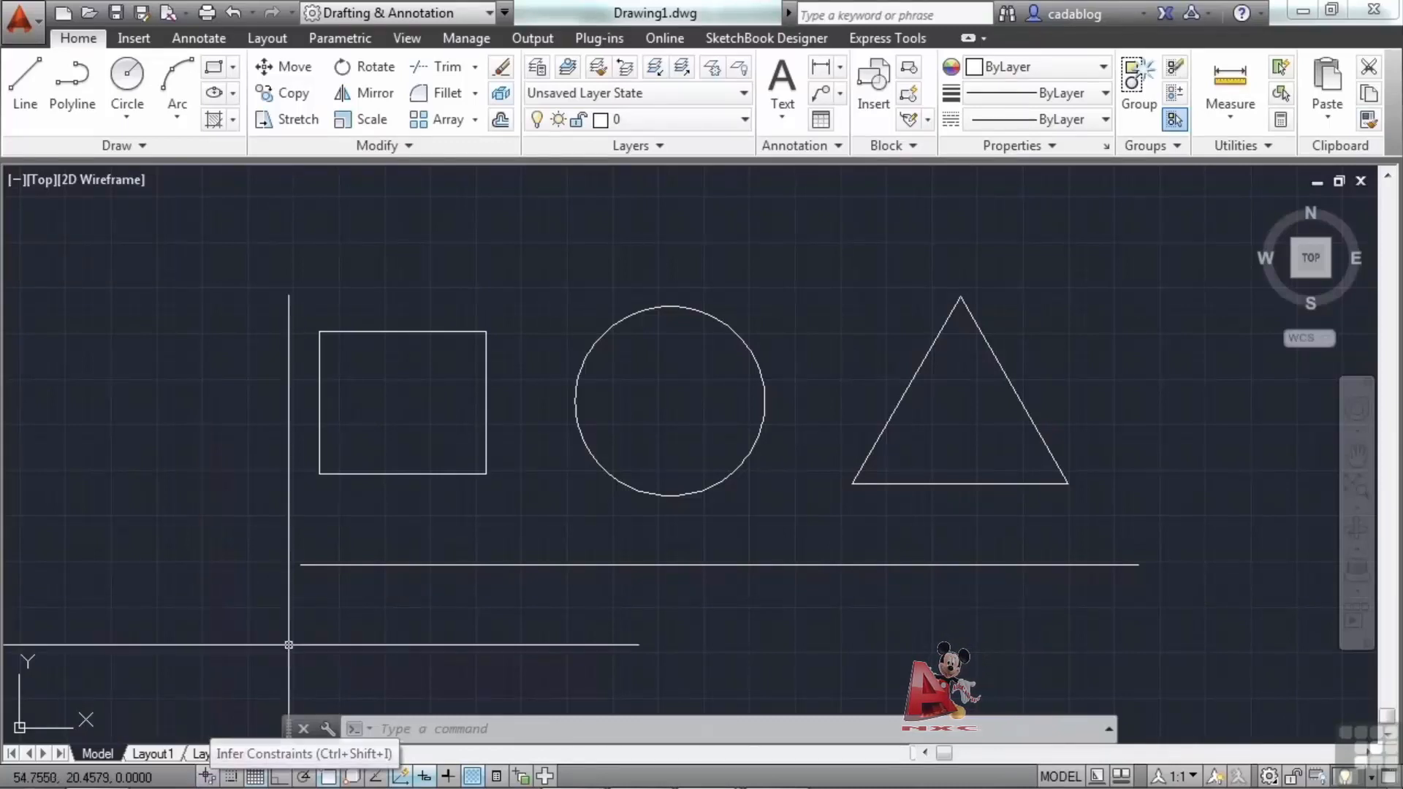
click(352, 40)
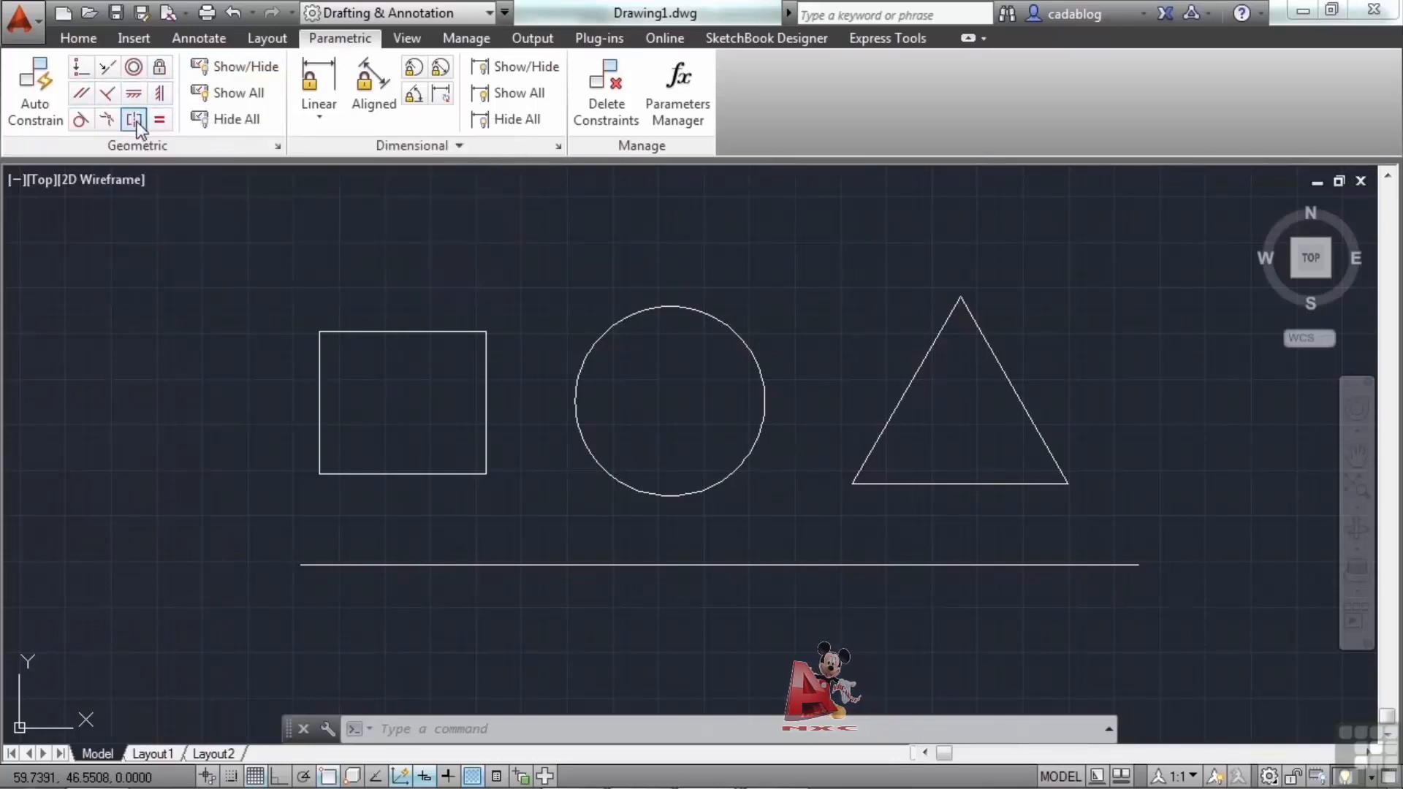
click(79, 38)
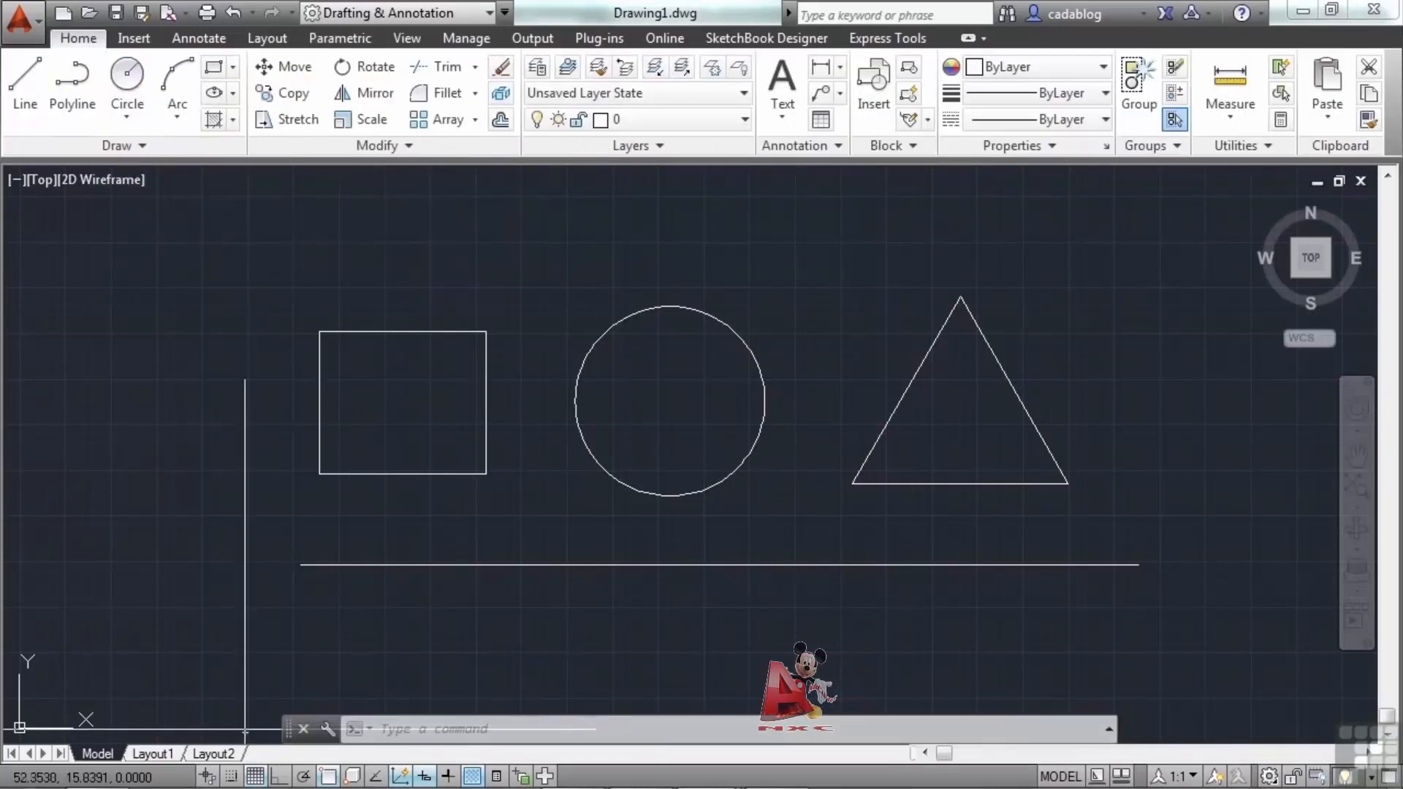
- Turn on Snap mode and review the snap and grid spacing in Drafting Settings without changing anything
click(232, 777)
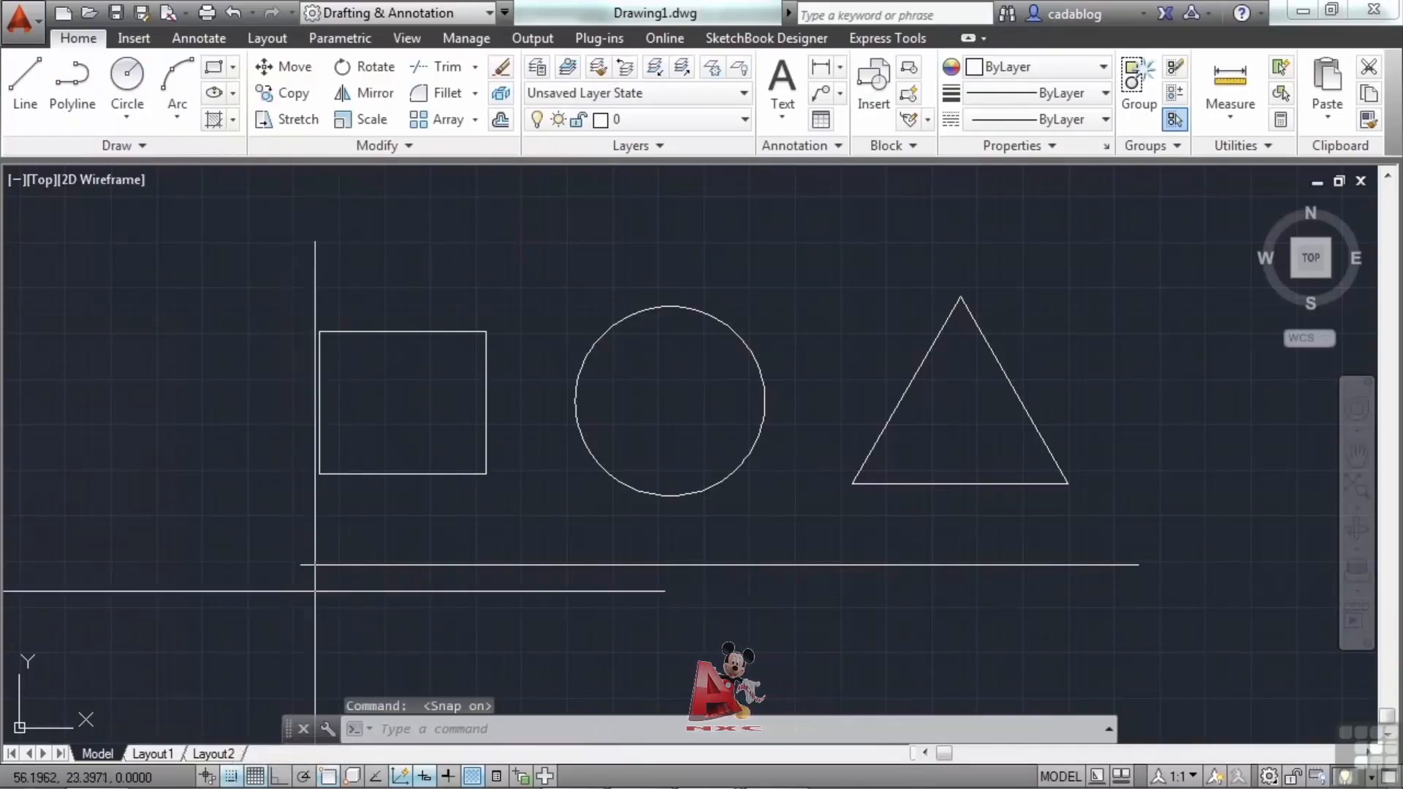
scroll(368, 542, up, 10)
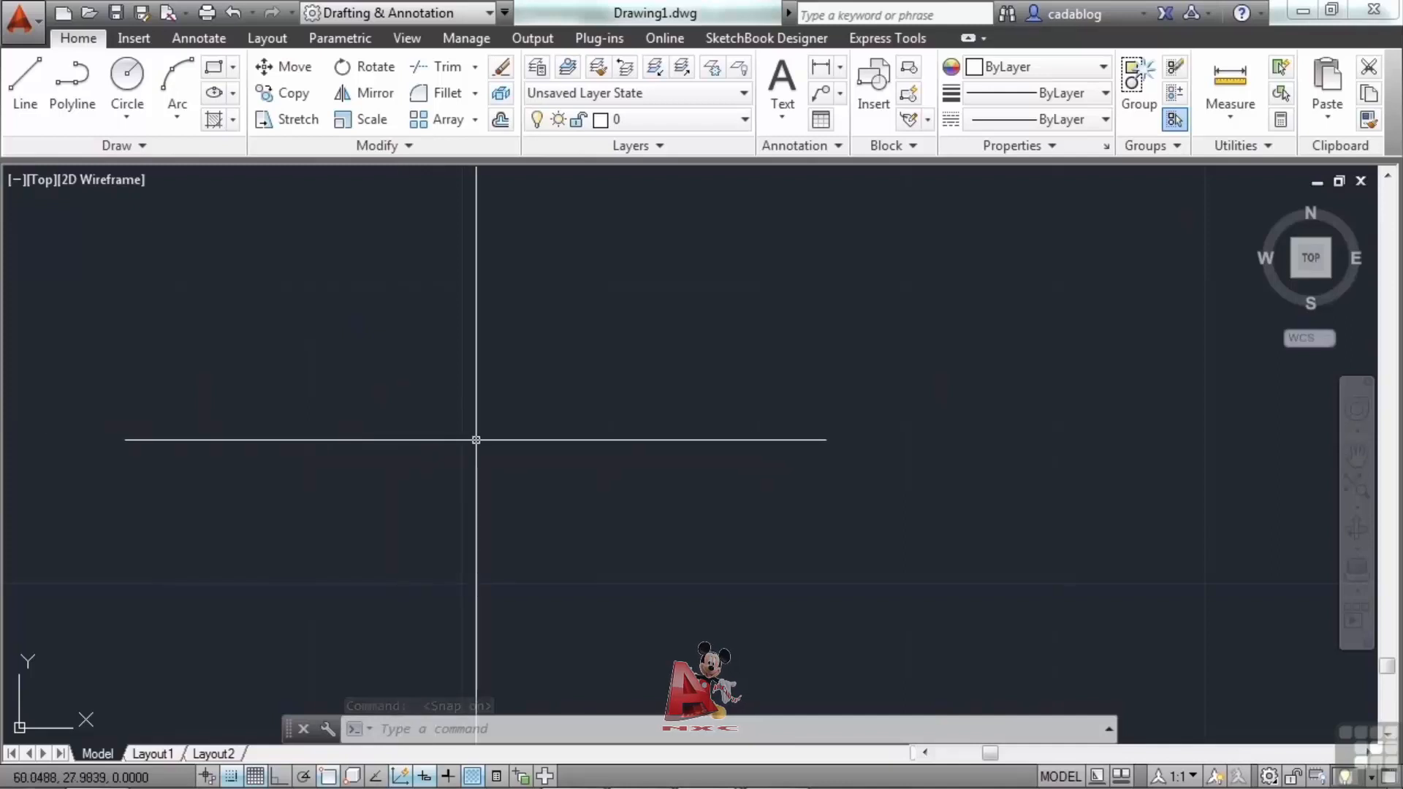
scroll(473, 441, down, 4)
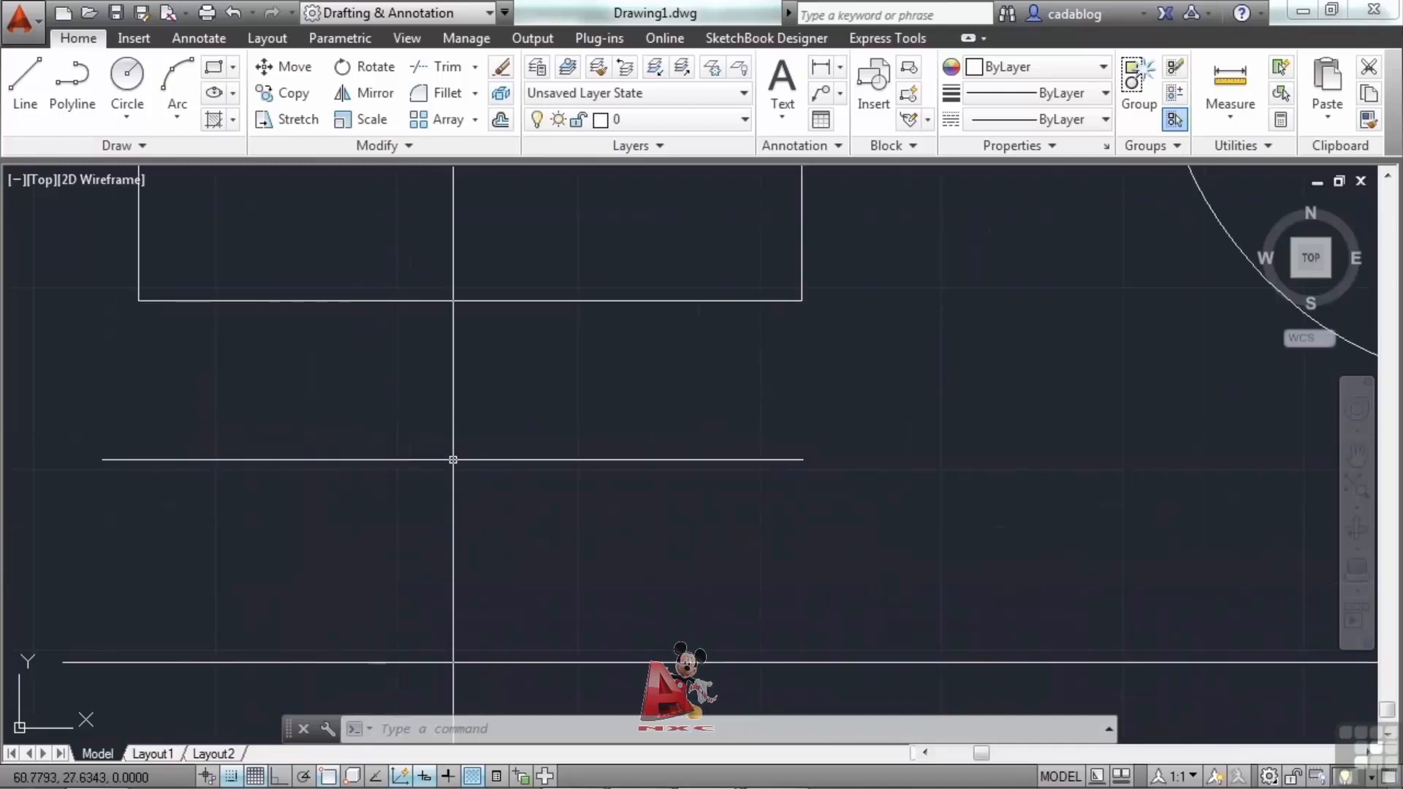
text(ds)
key(Return)
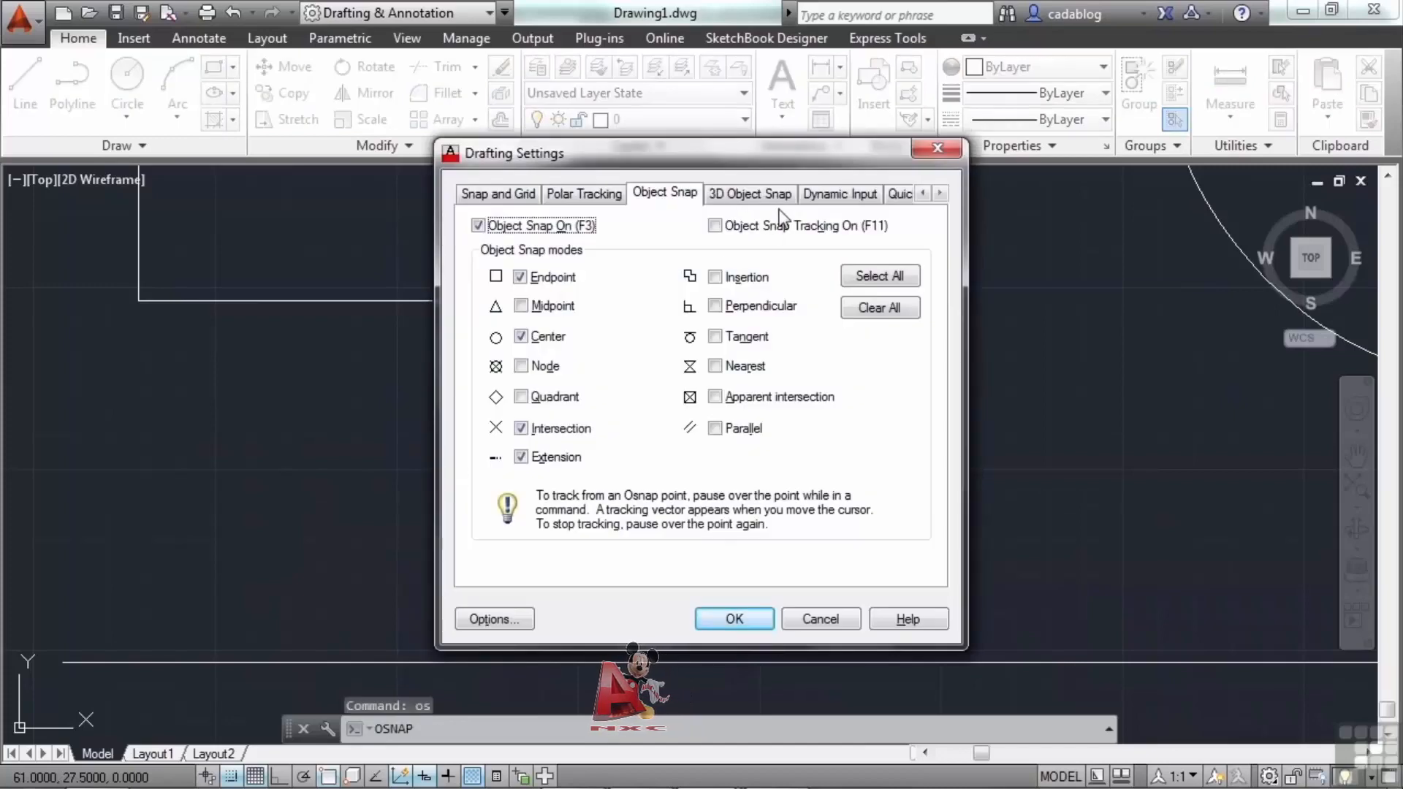
click(503, 198)
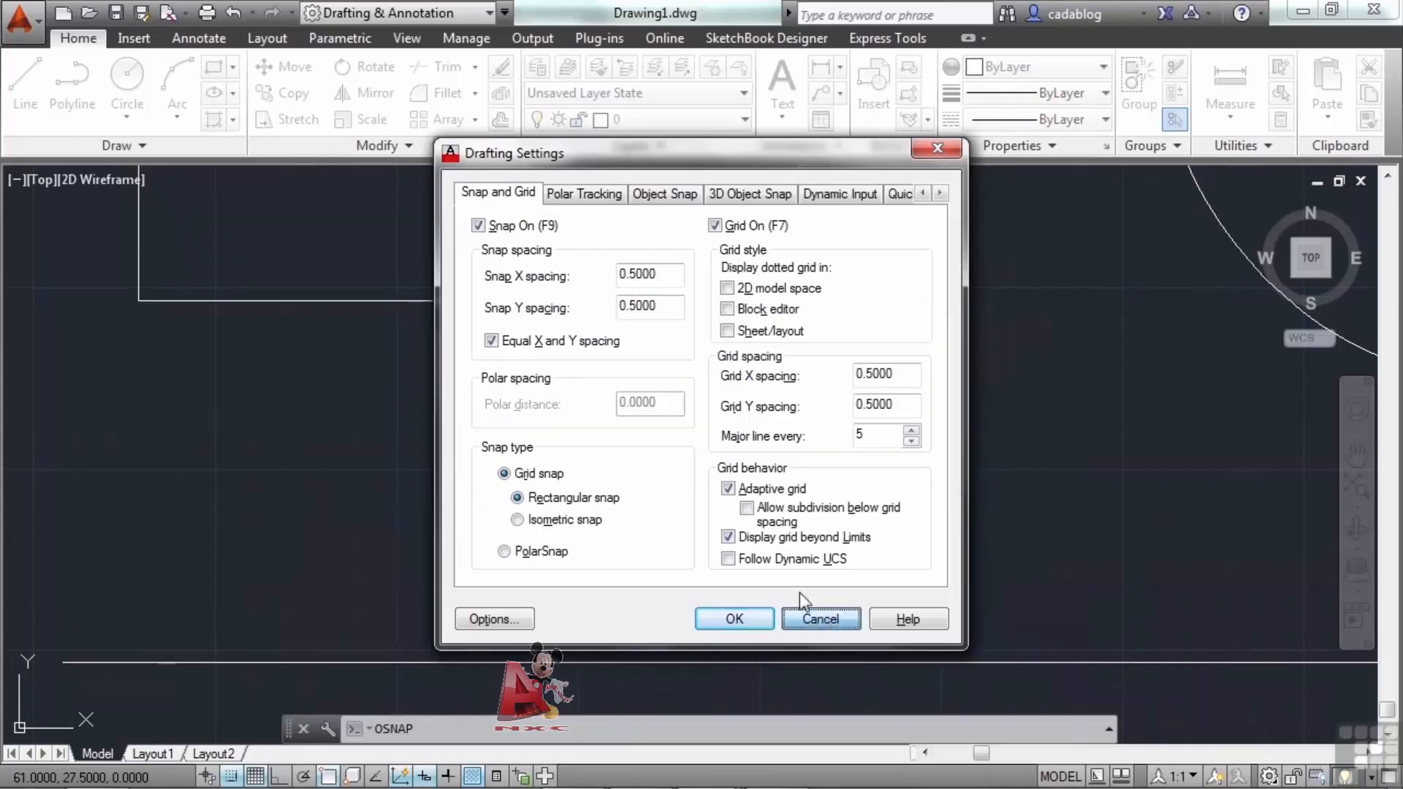
click(819, 619)
- Draw a closed four-sided line shape below the rectangle on snap points, with a 1-unit top, 1.5-unit vertical side, 2-unit base and slanted side
text(l)
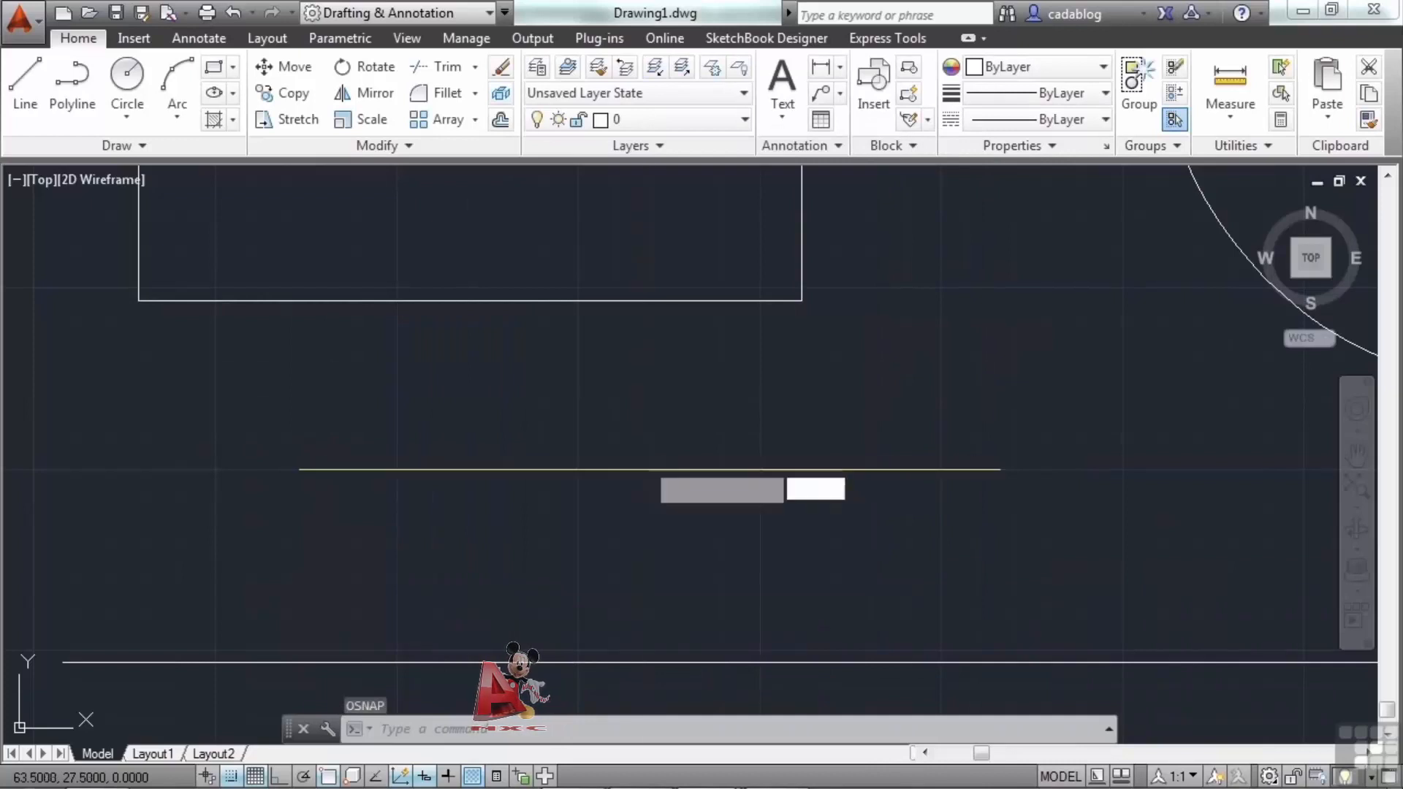
key(Return)
click(649, 469)
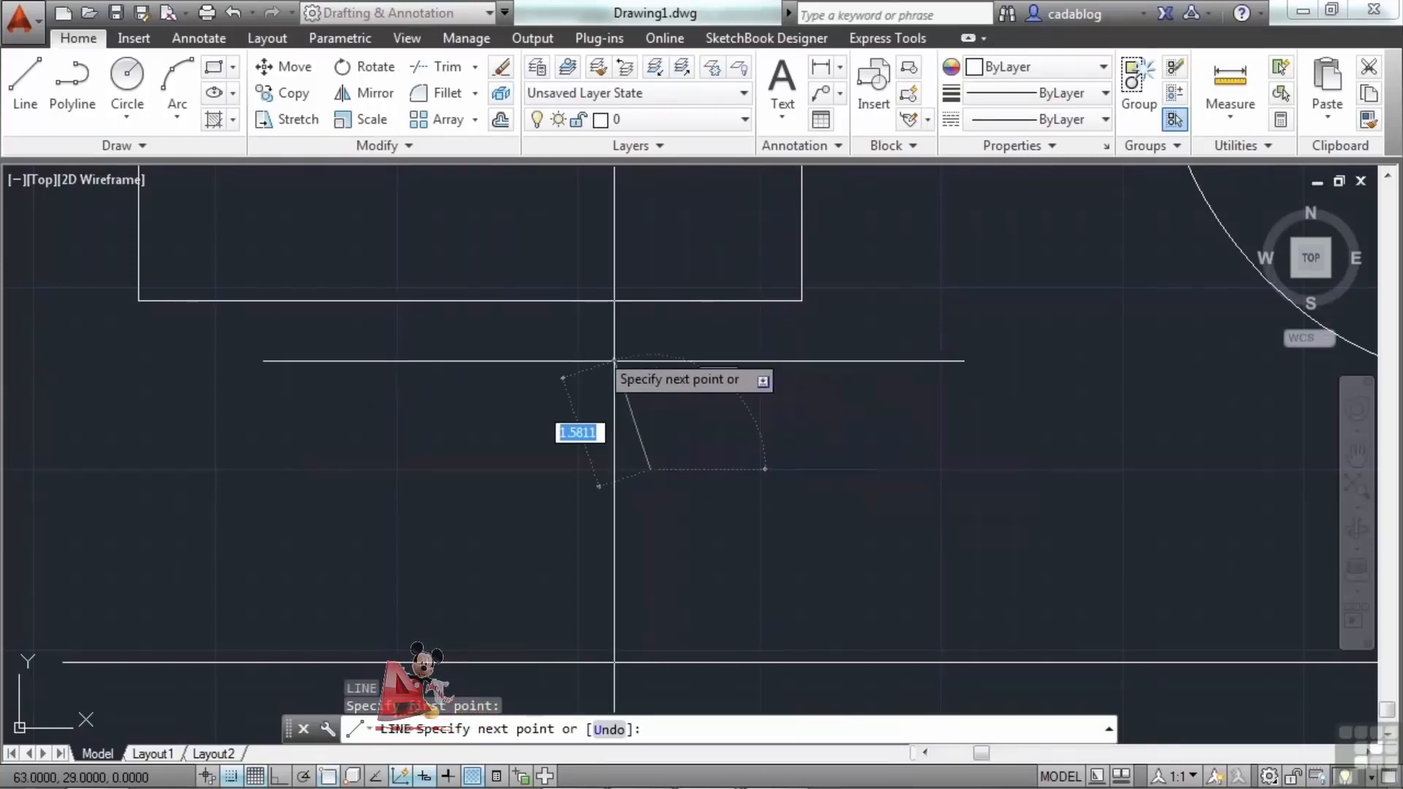
click(577, 469)
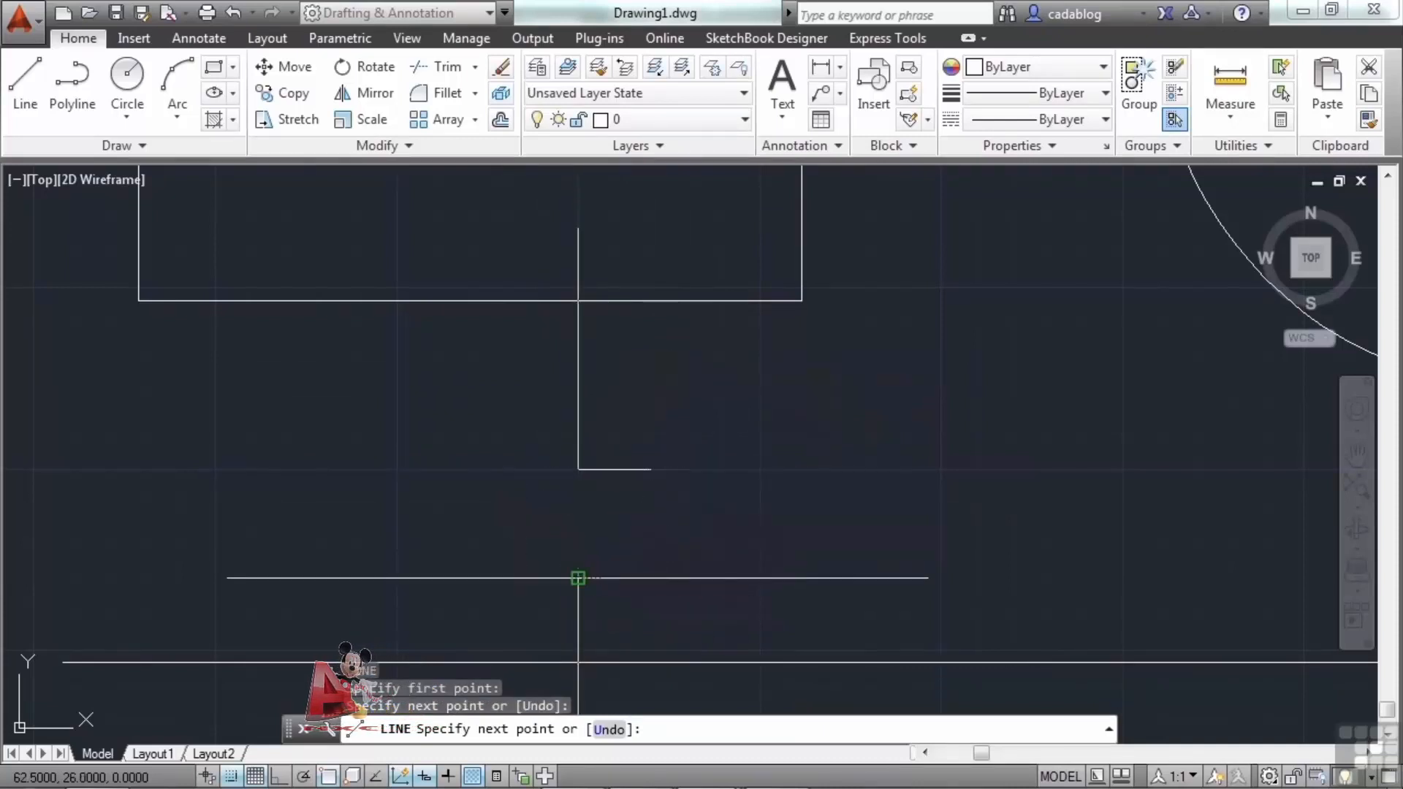
click(578, 578)
click(723, 577)
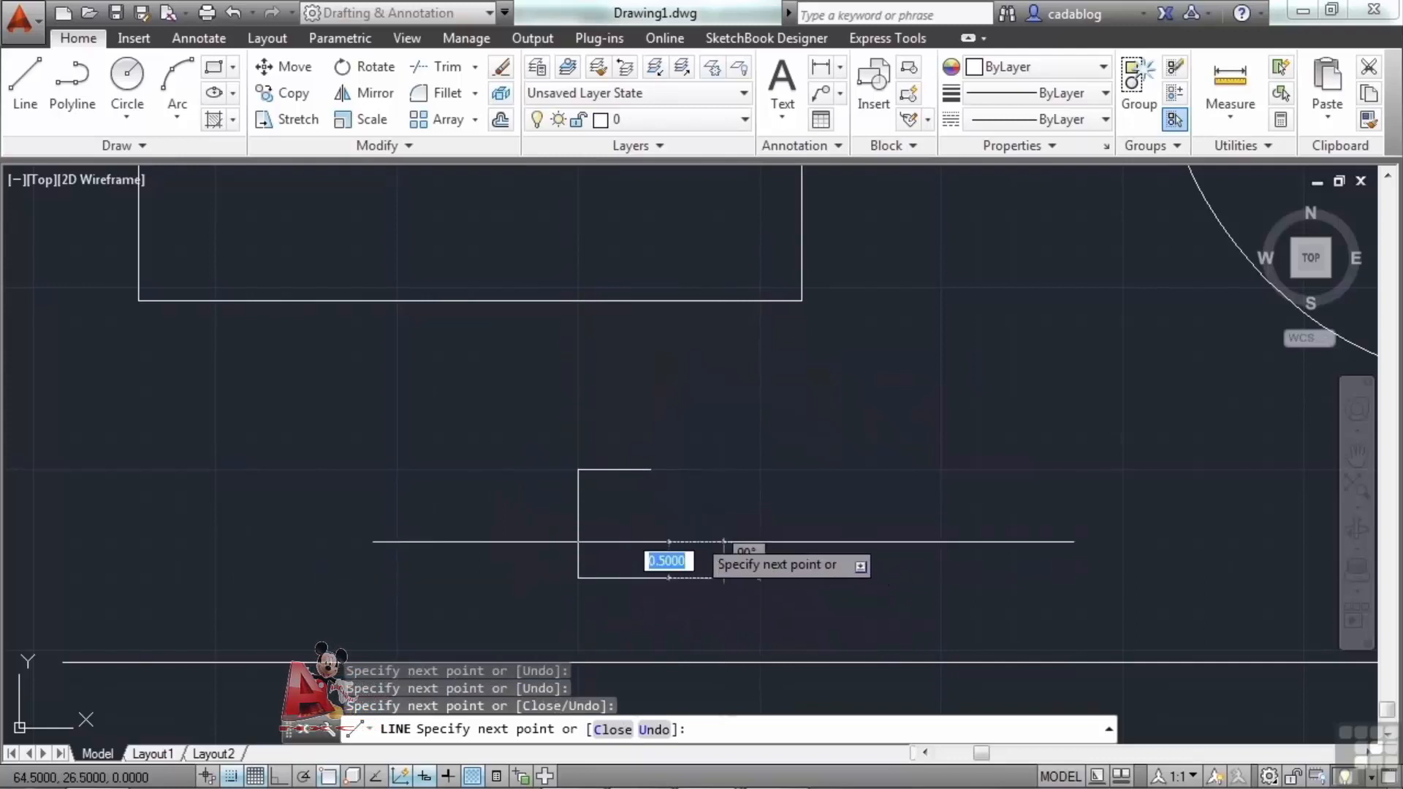
click(651, 469)
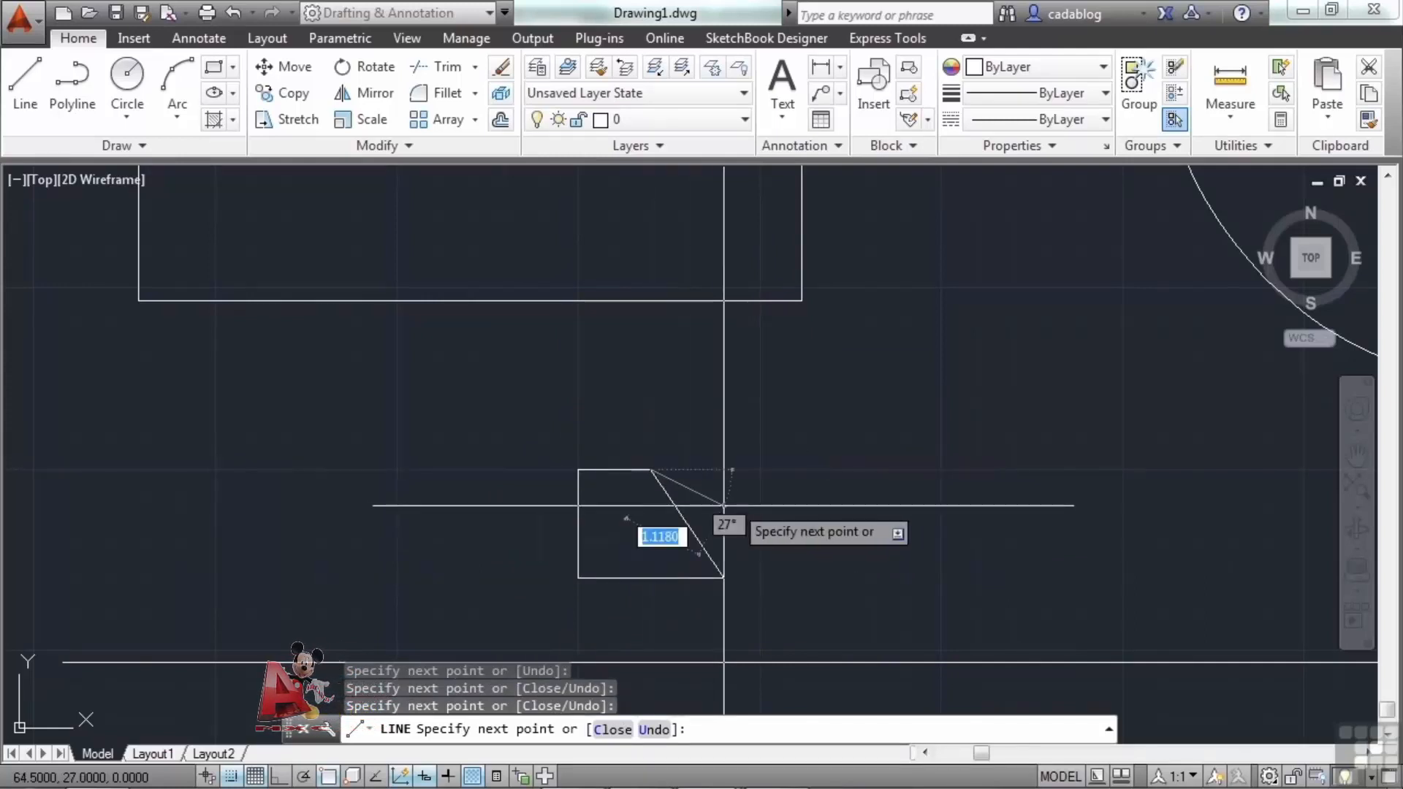
key(Return)
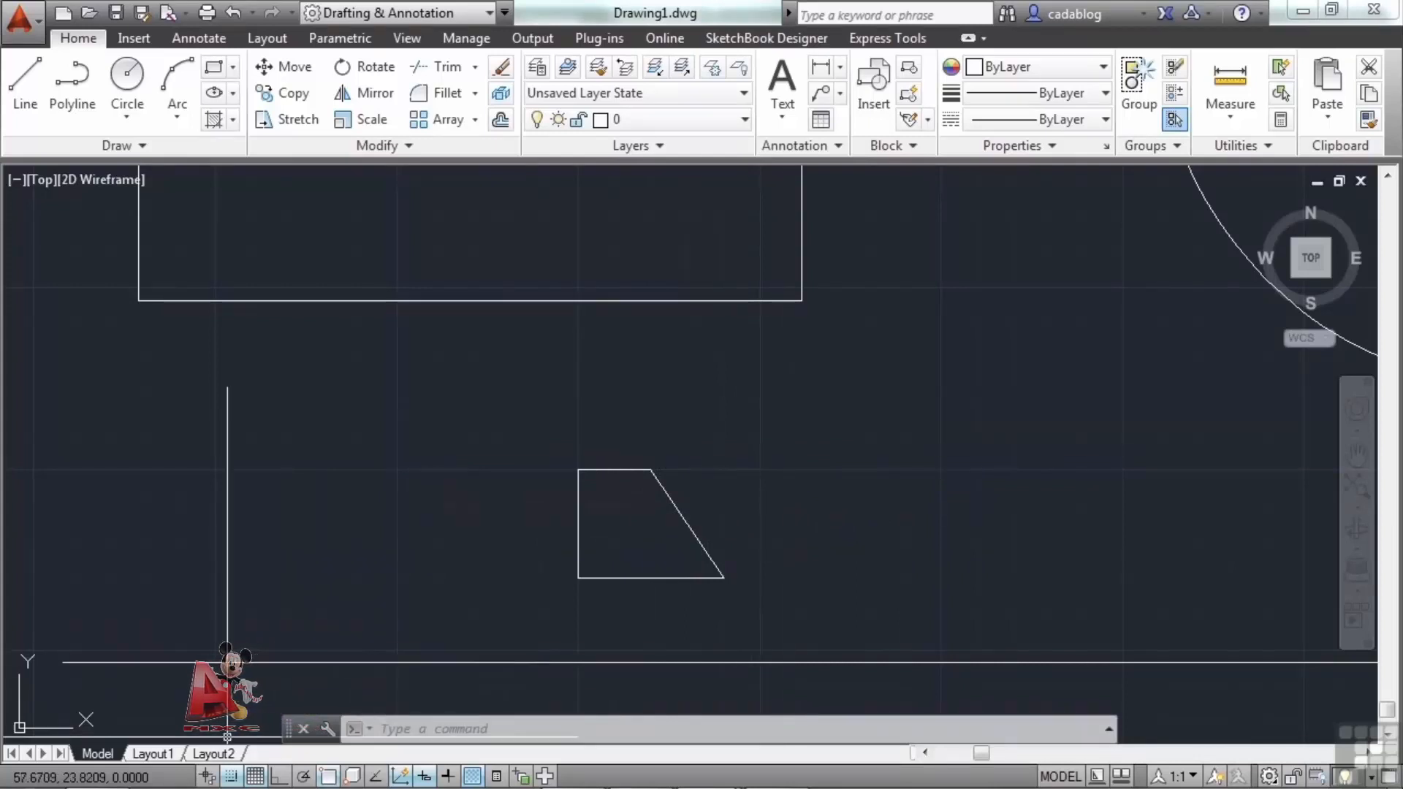
- Turn off Snap mode, and switch the grid display off and back on
click(232, 778)
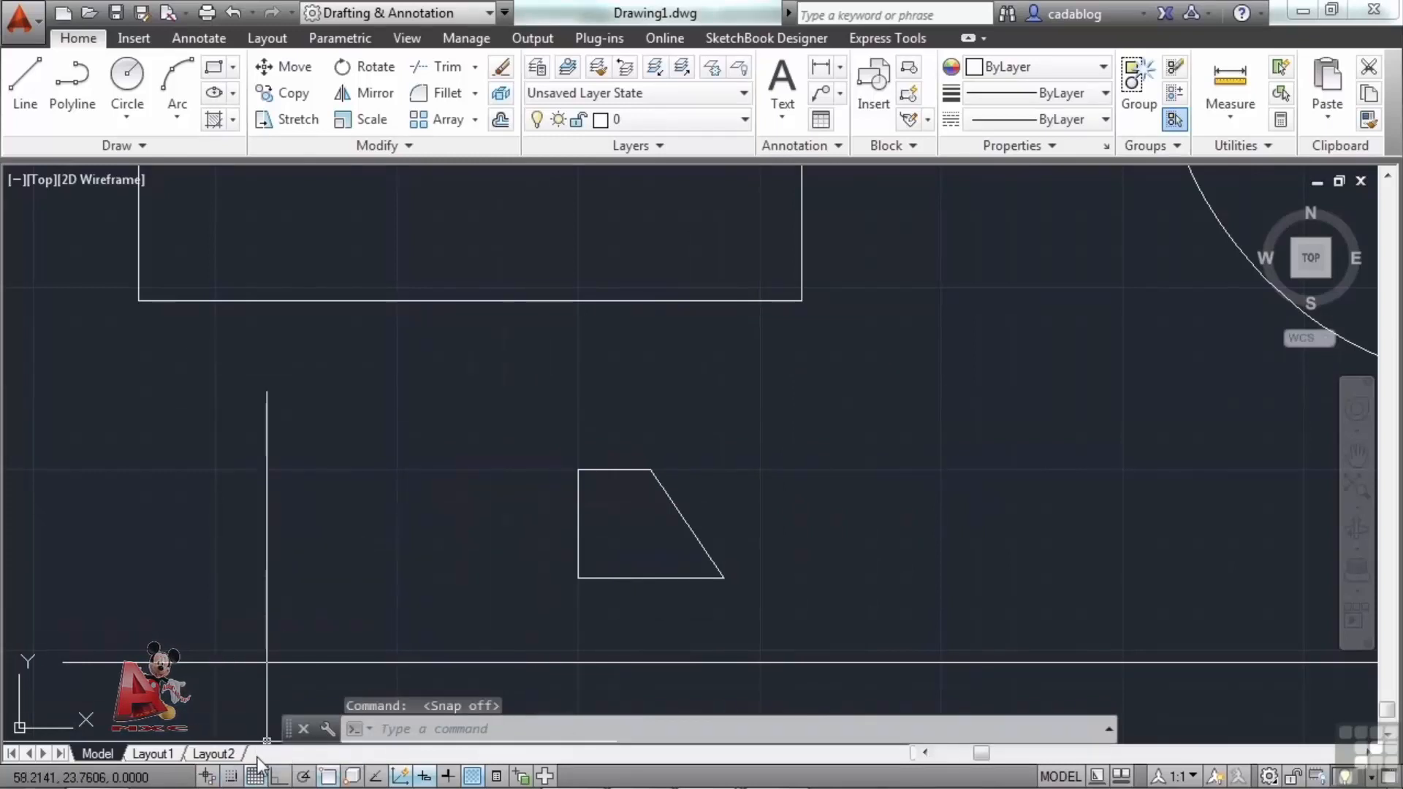
click(255, 776)
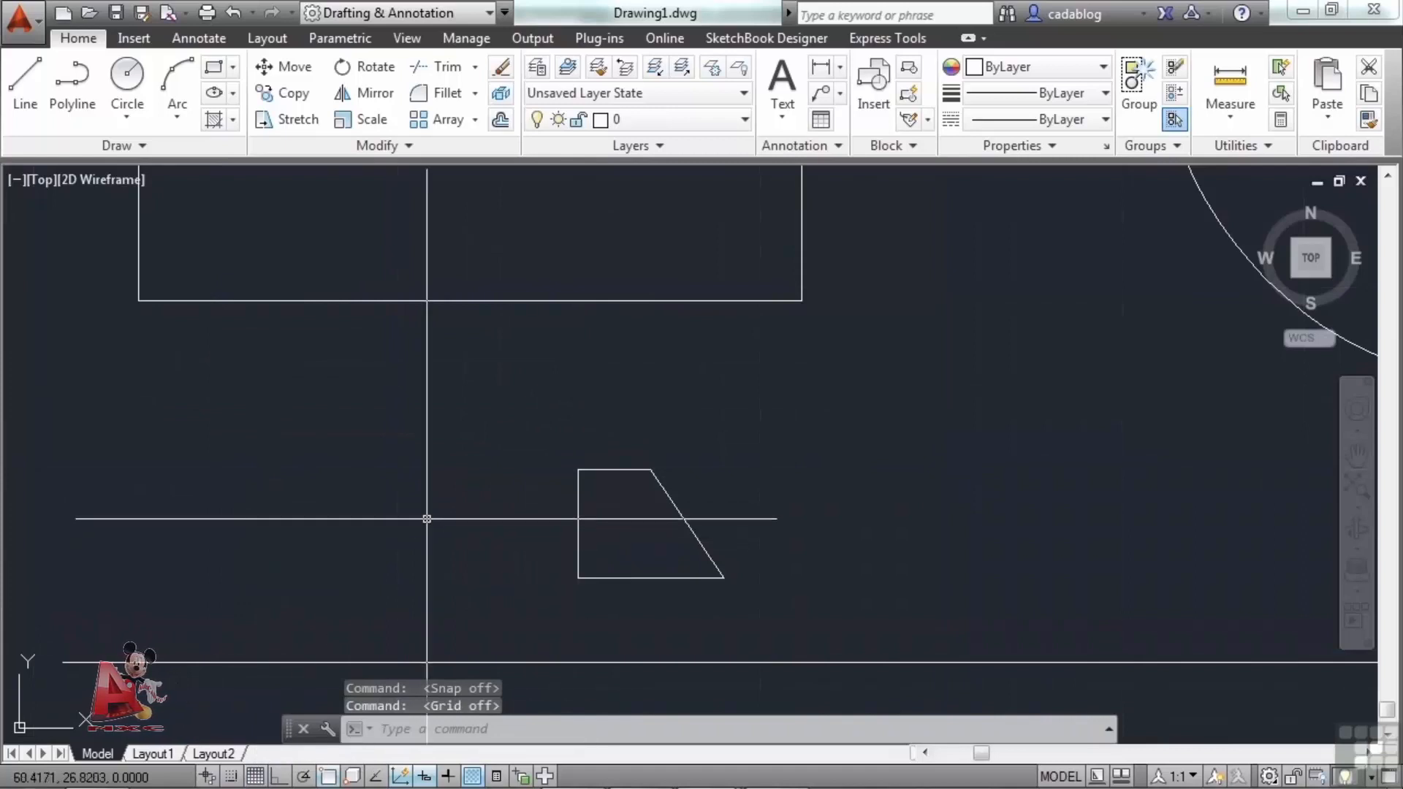
scroll(896, 454, down, 8)
middle_drag(735, 462, 582, 345)
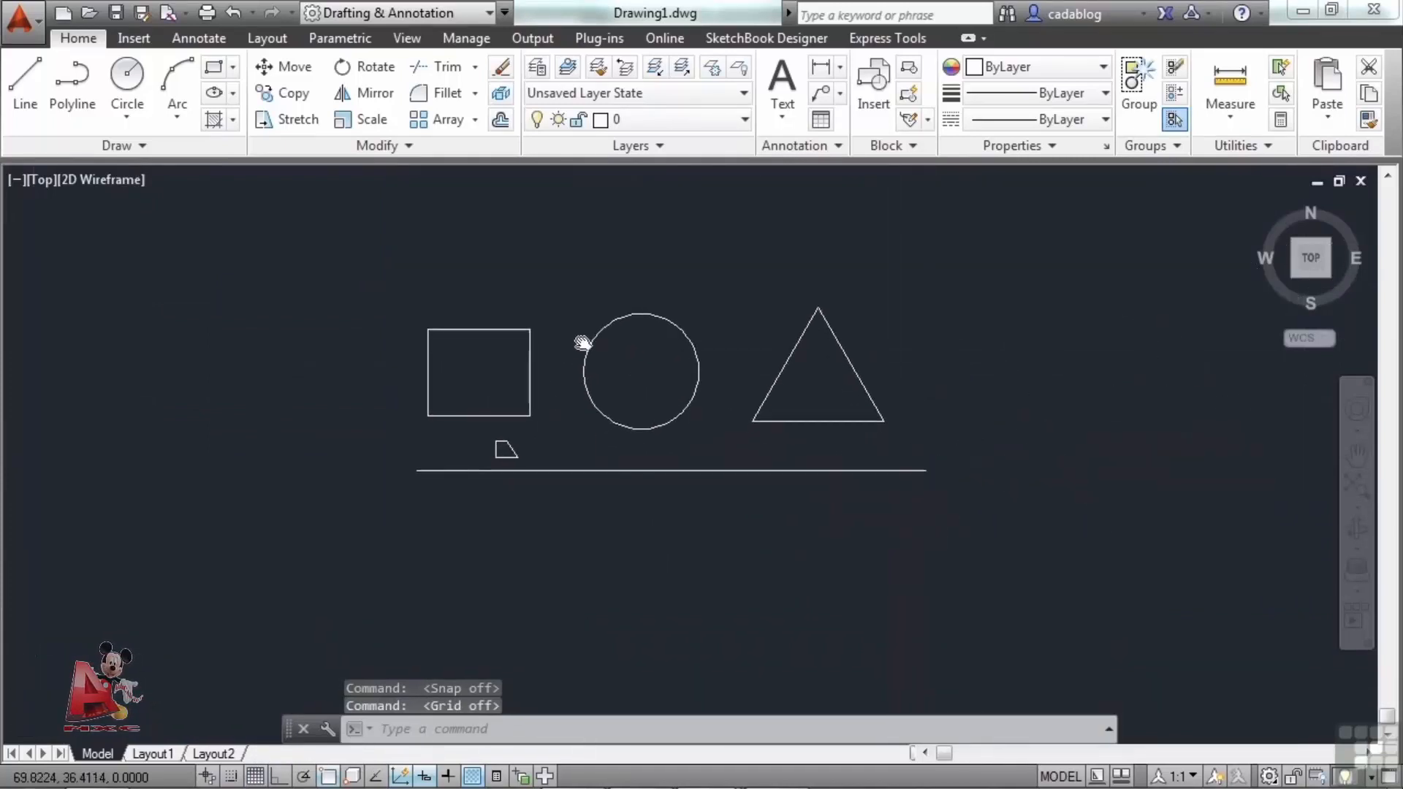
scroll(487, 372, up, 2)
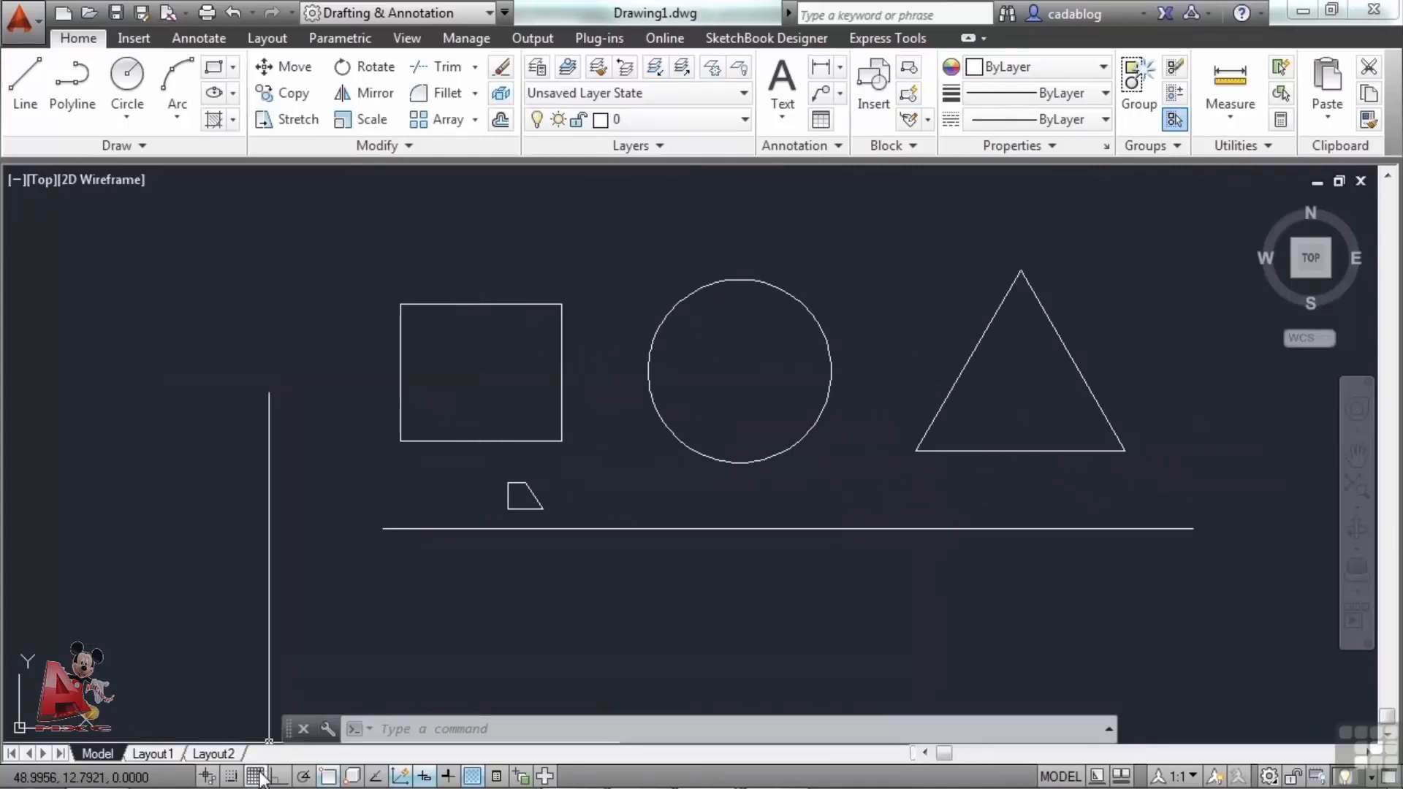
key(F7)
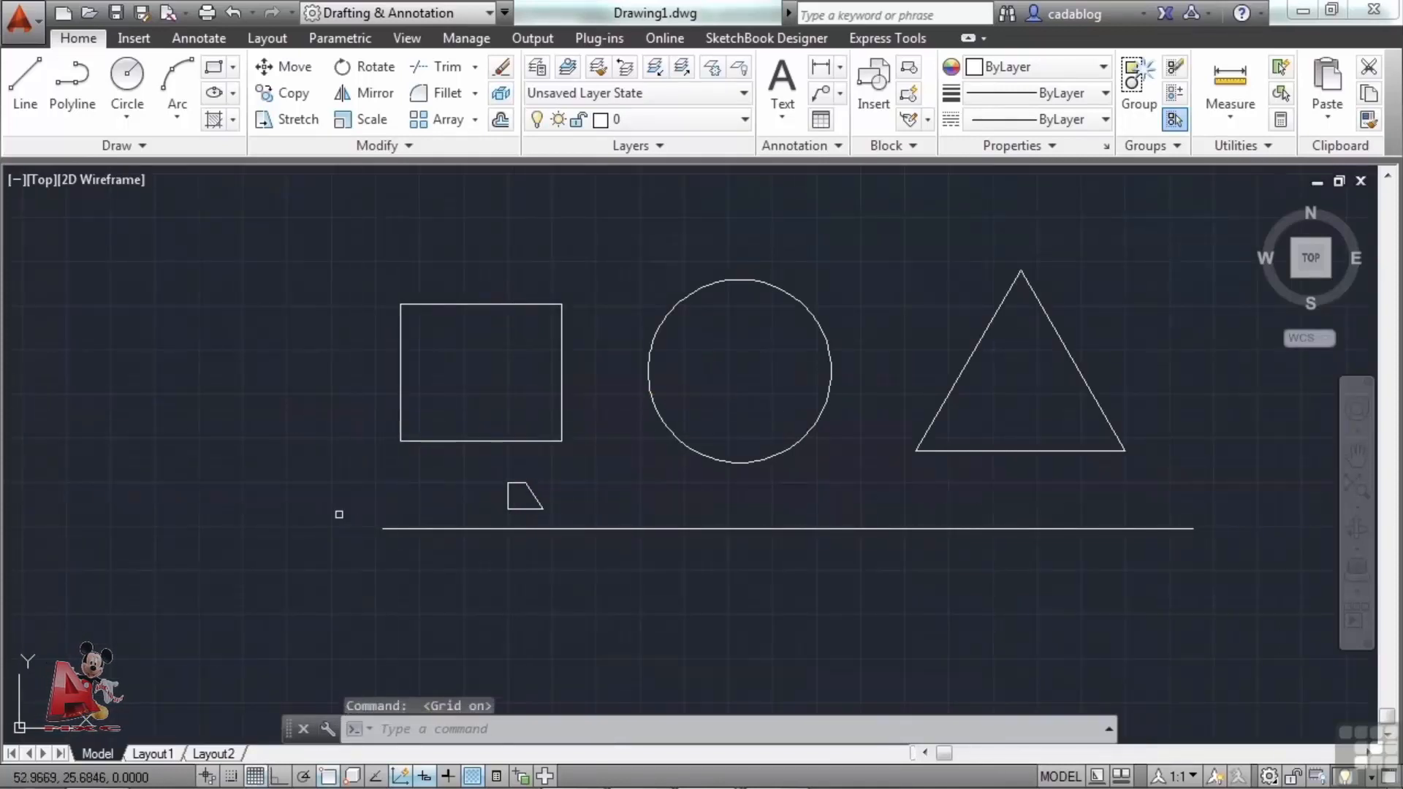
- Switch Ortho mode on and back off, and set Object Snap Tracking on and Dynamic UCS off
click(278, 776)
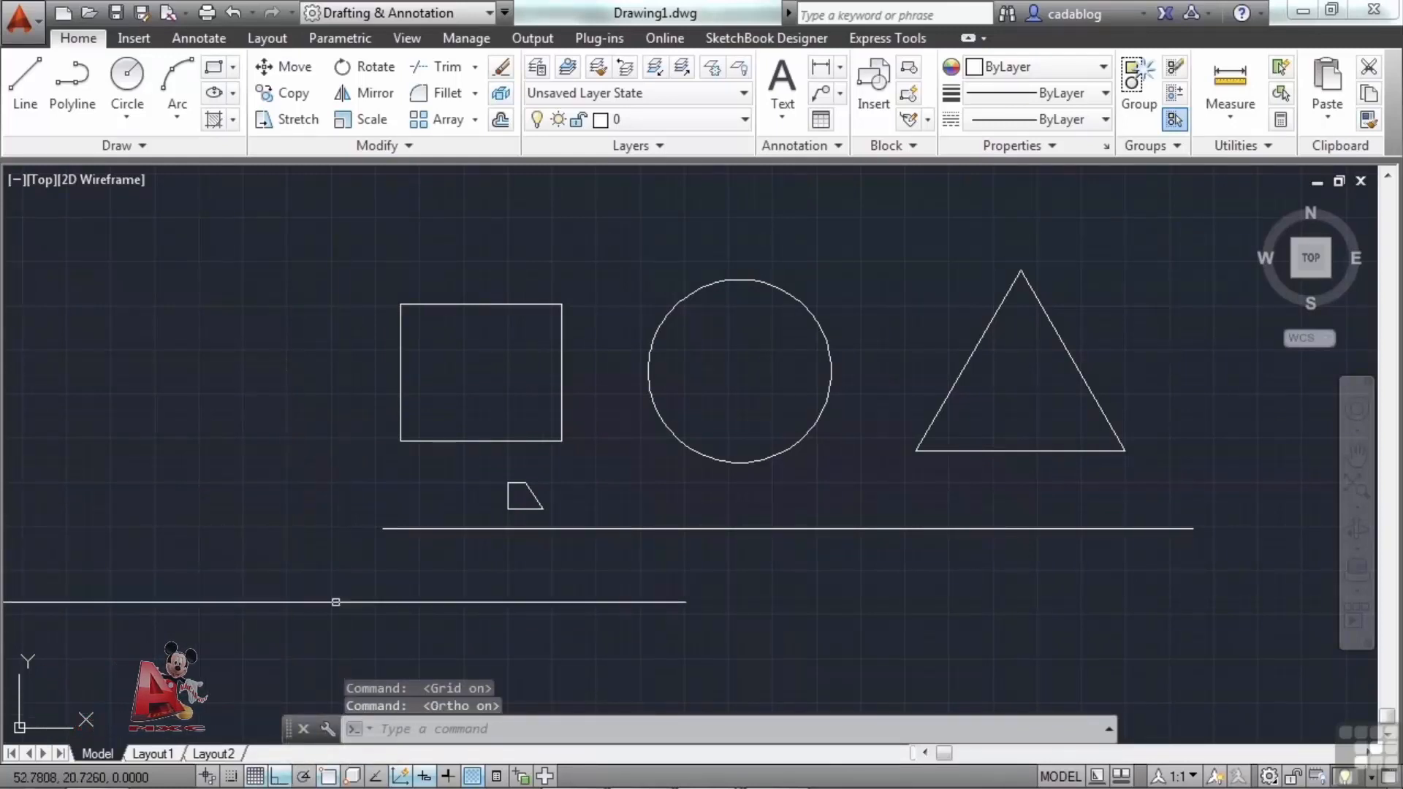
click(280, 778)
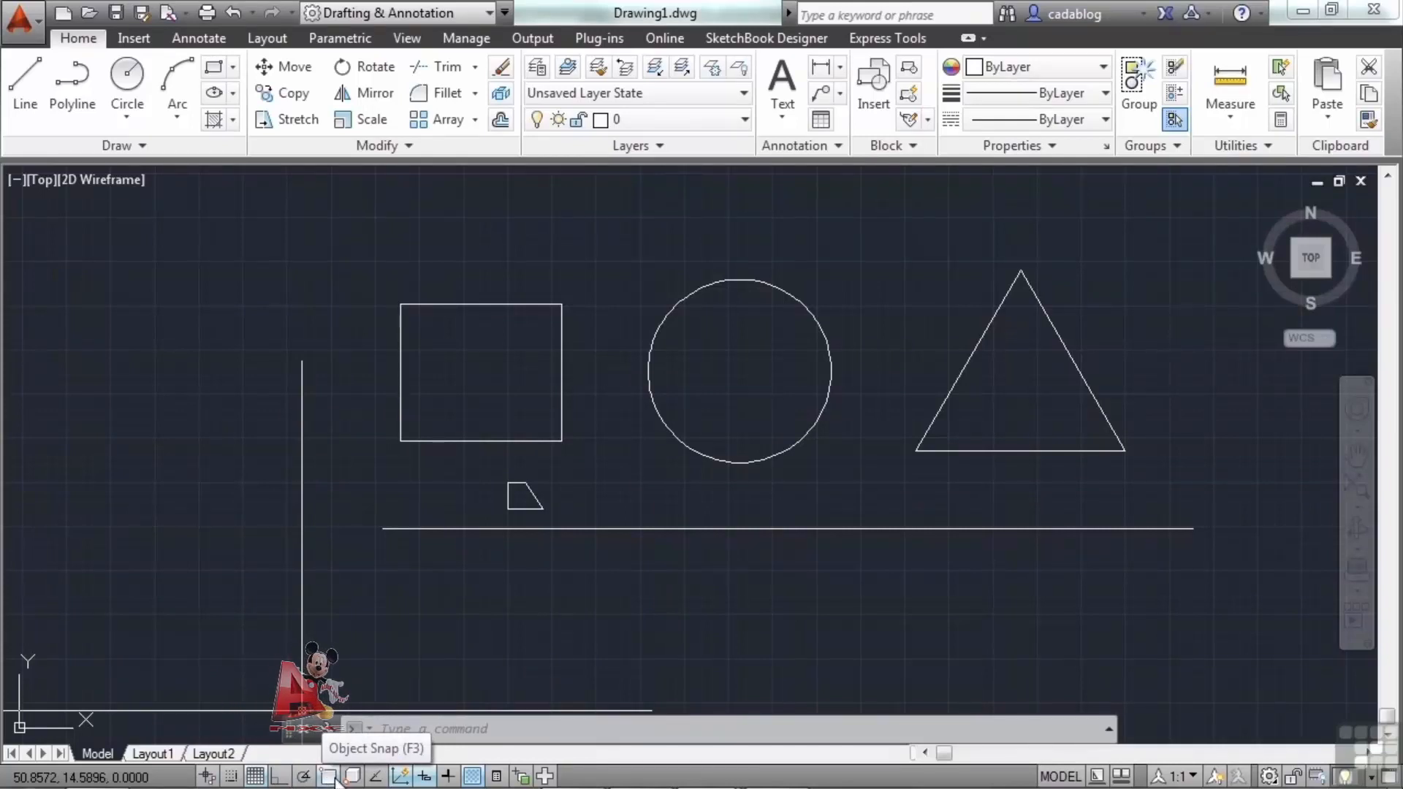
click(376, 777)
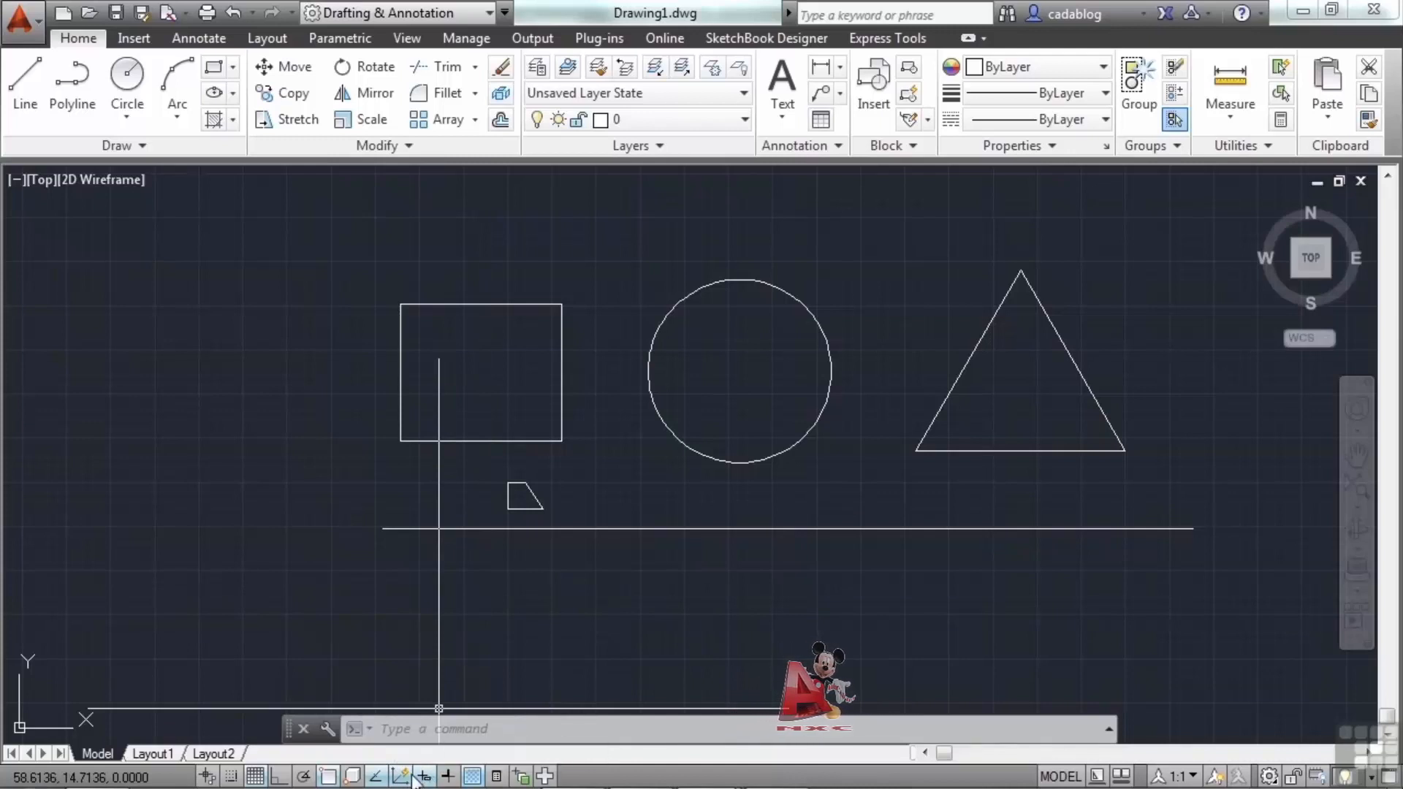
key(F6)
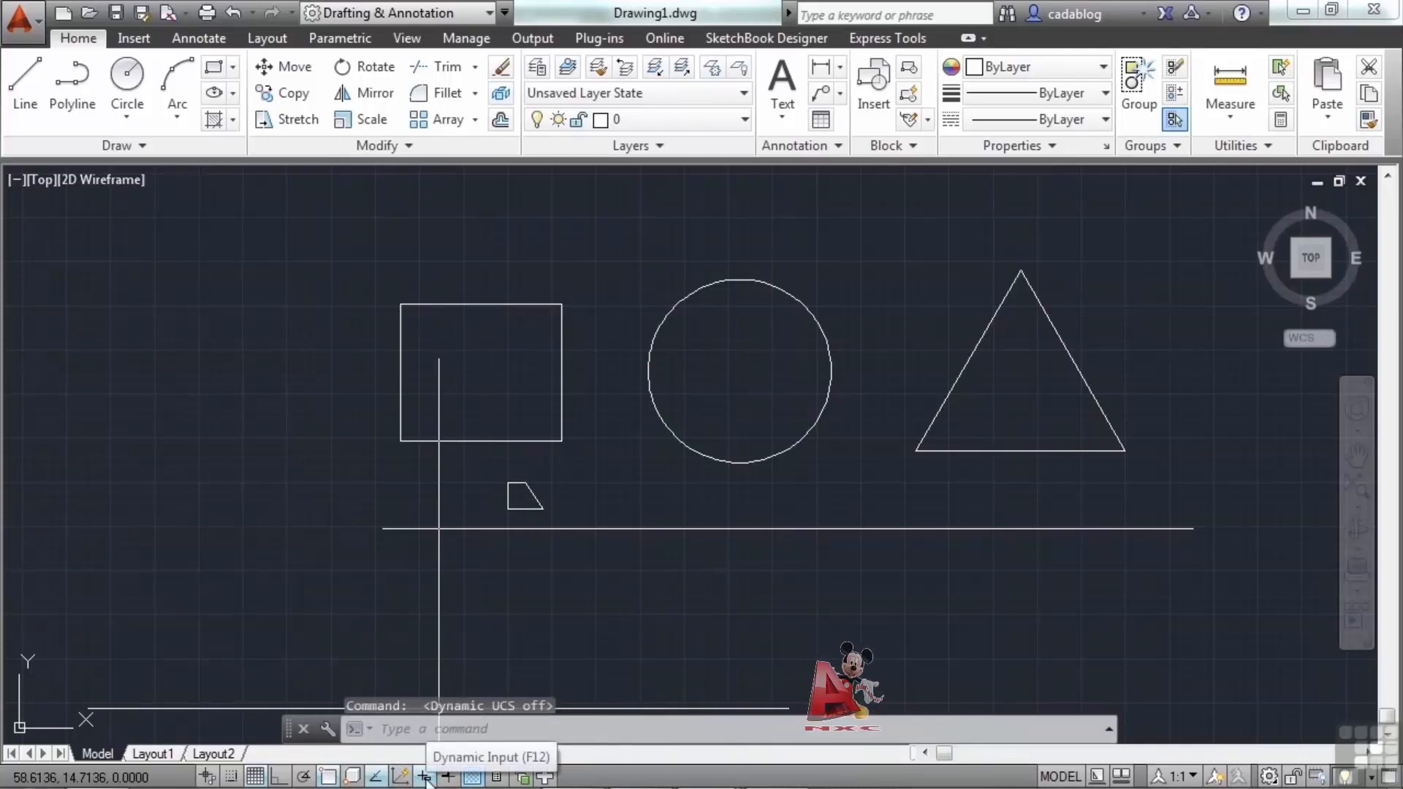
- Draw a single line with Dynamic Input at about 345°, starting left of the small four-sided shape and crossing the long horizontal line
text(l)
key(Return)
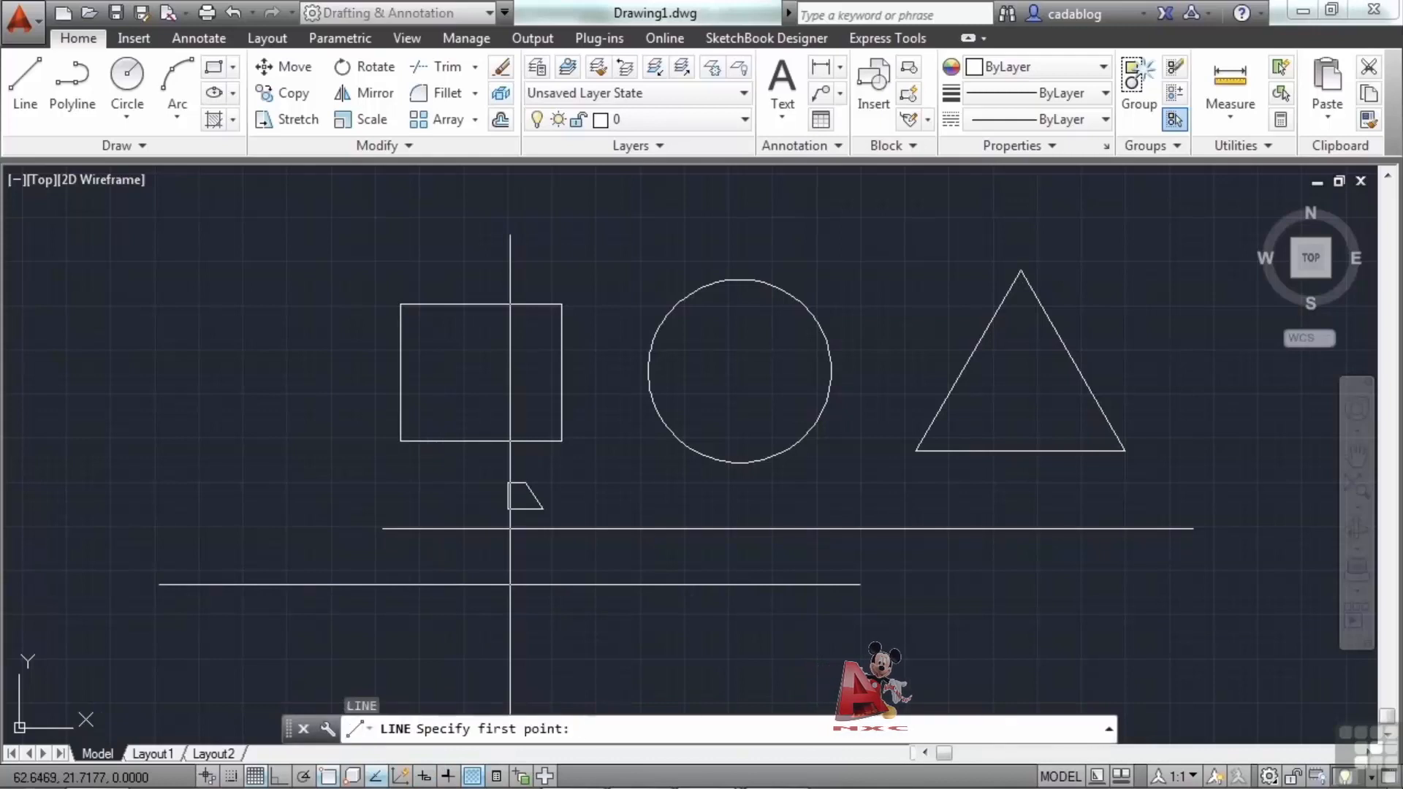
click(320, 486)
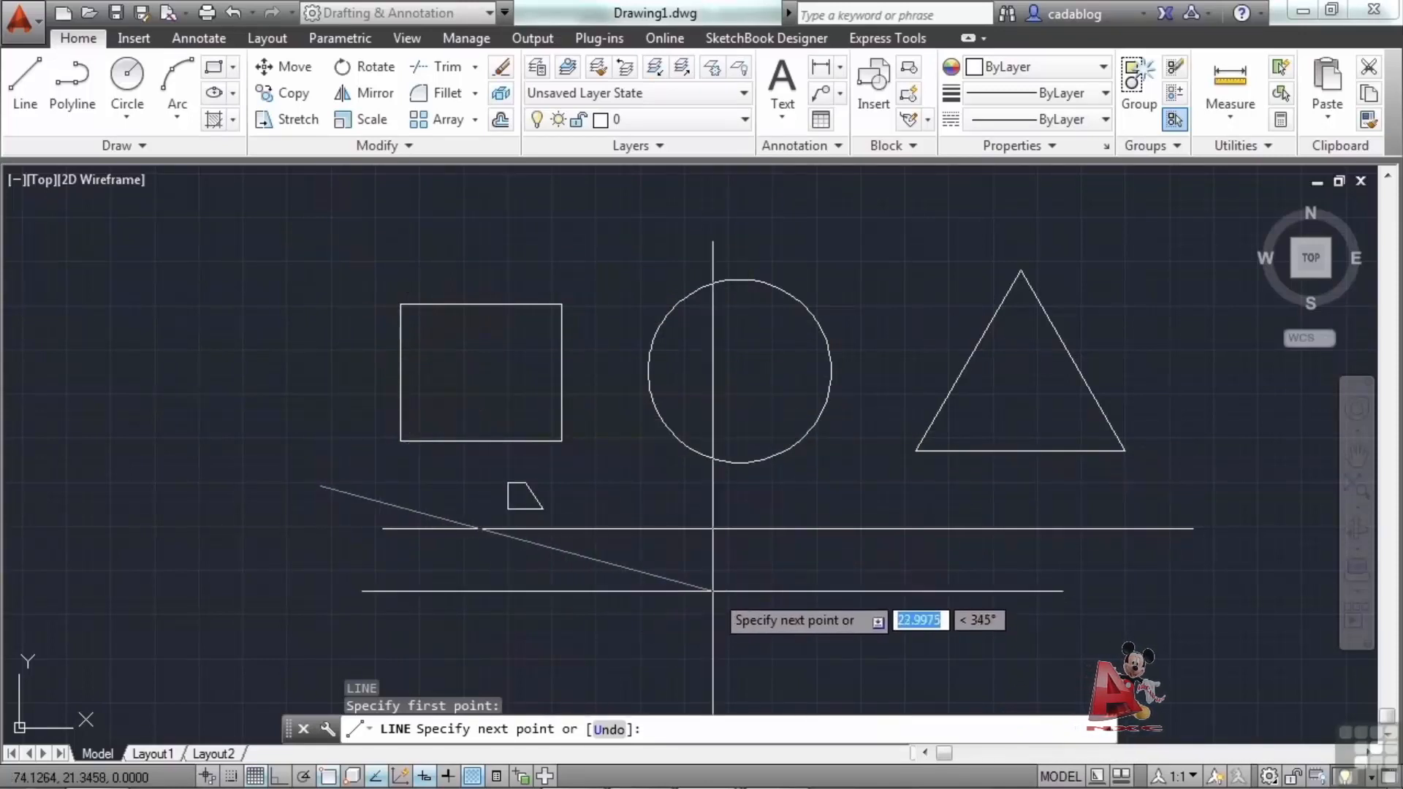
click(641, 572)
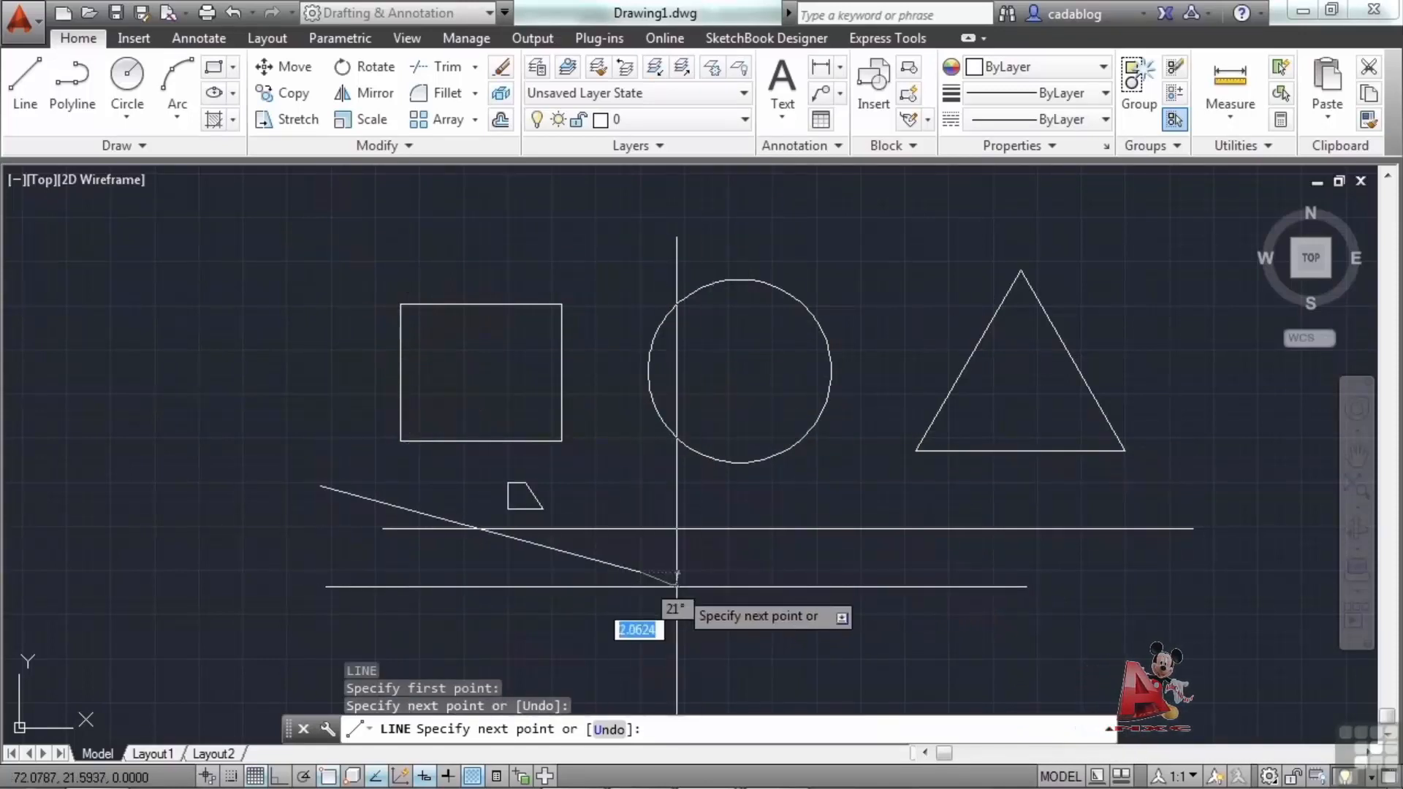
key(Escape)
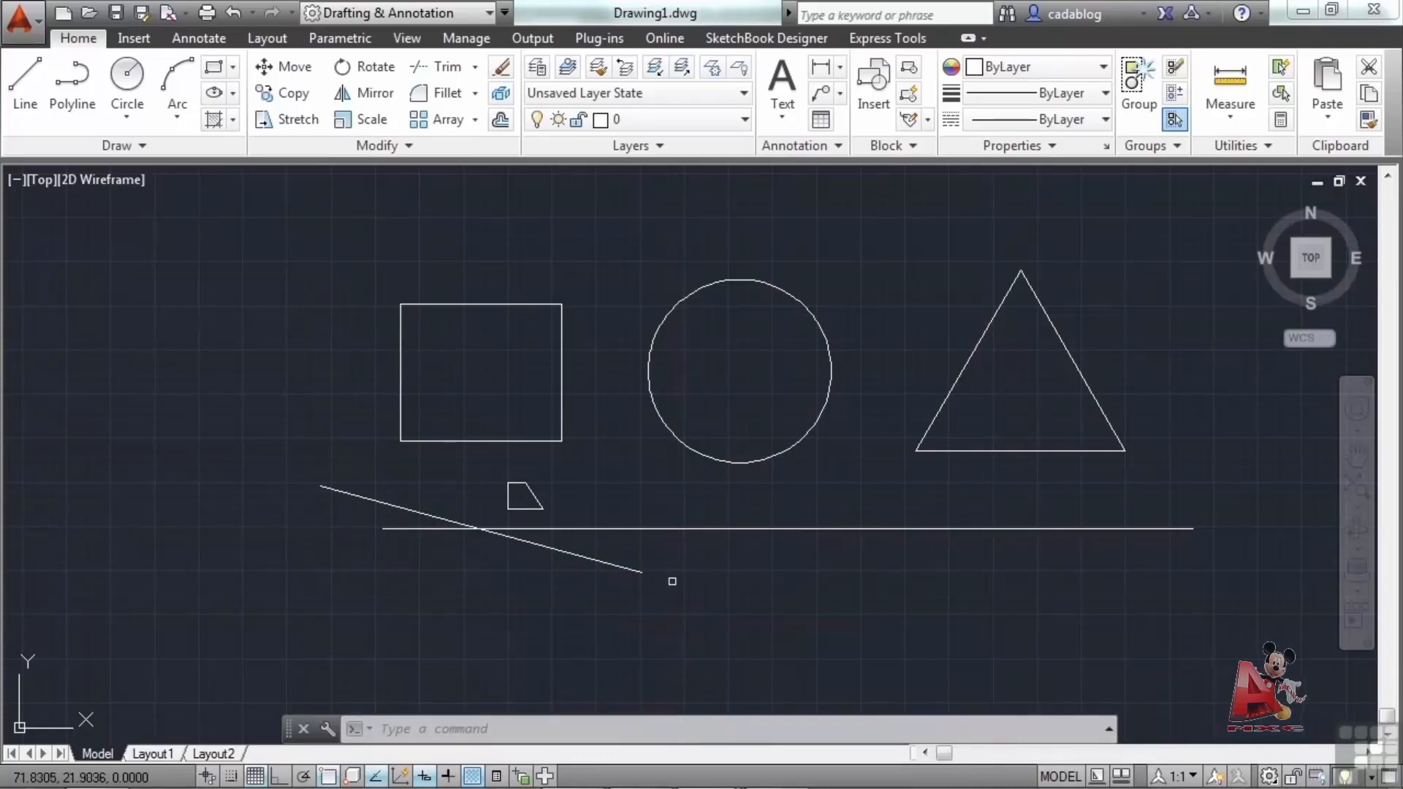
click(456, 777)
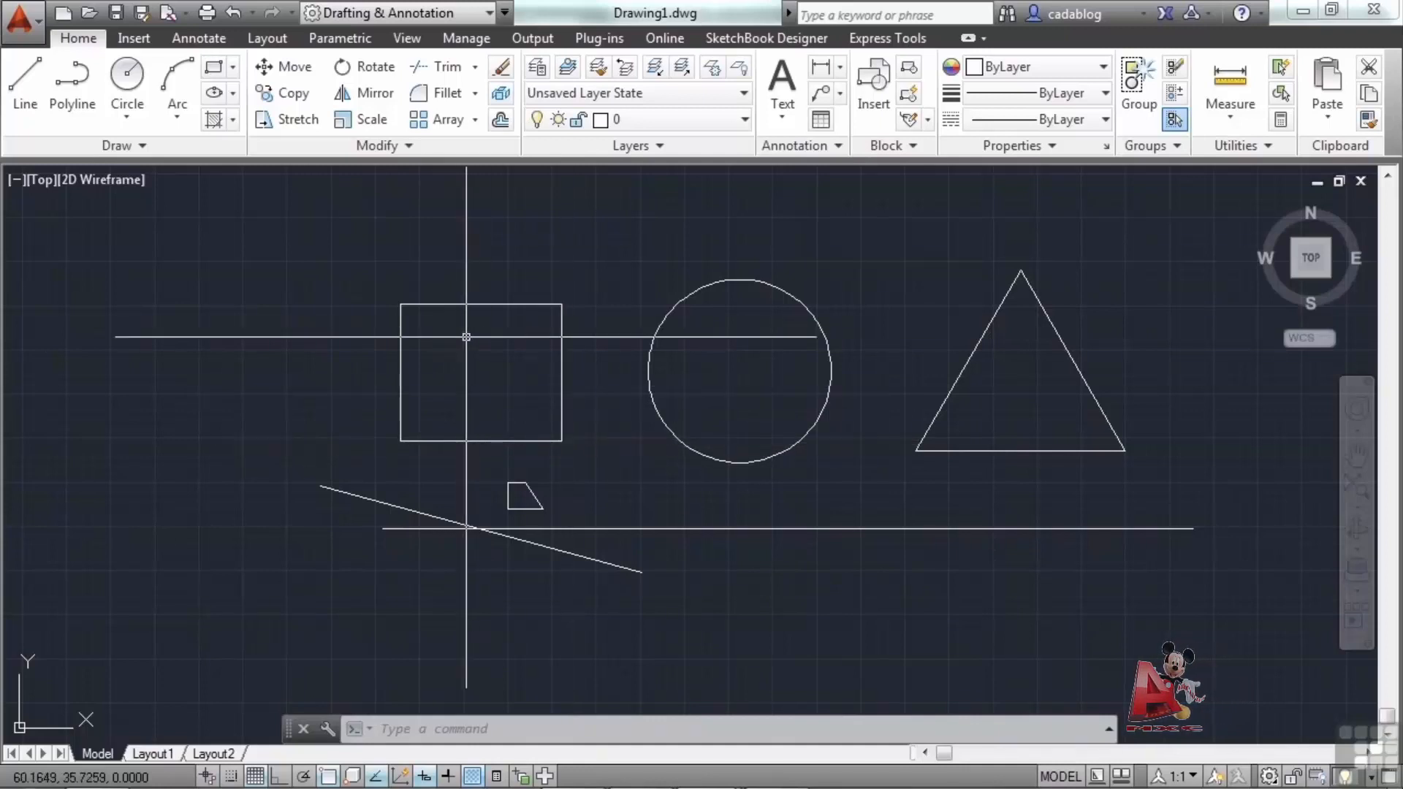
- Hatch the rectangle's interior with the SOLID pattern at a transparency of 64
key(Return)
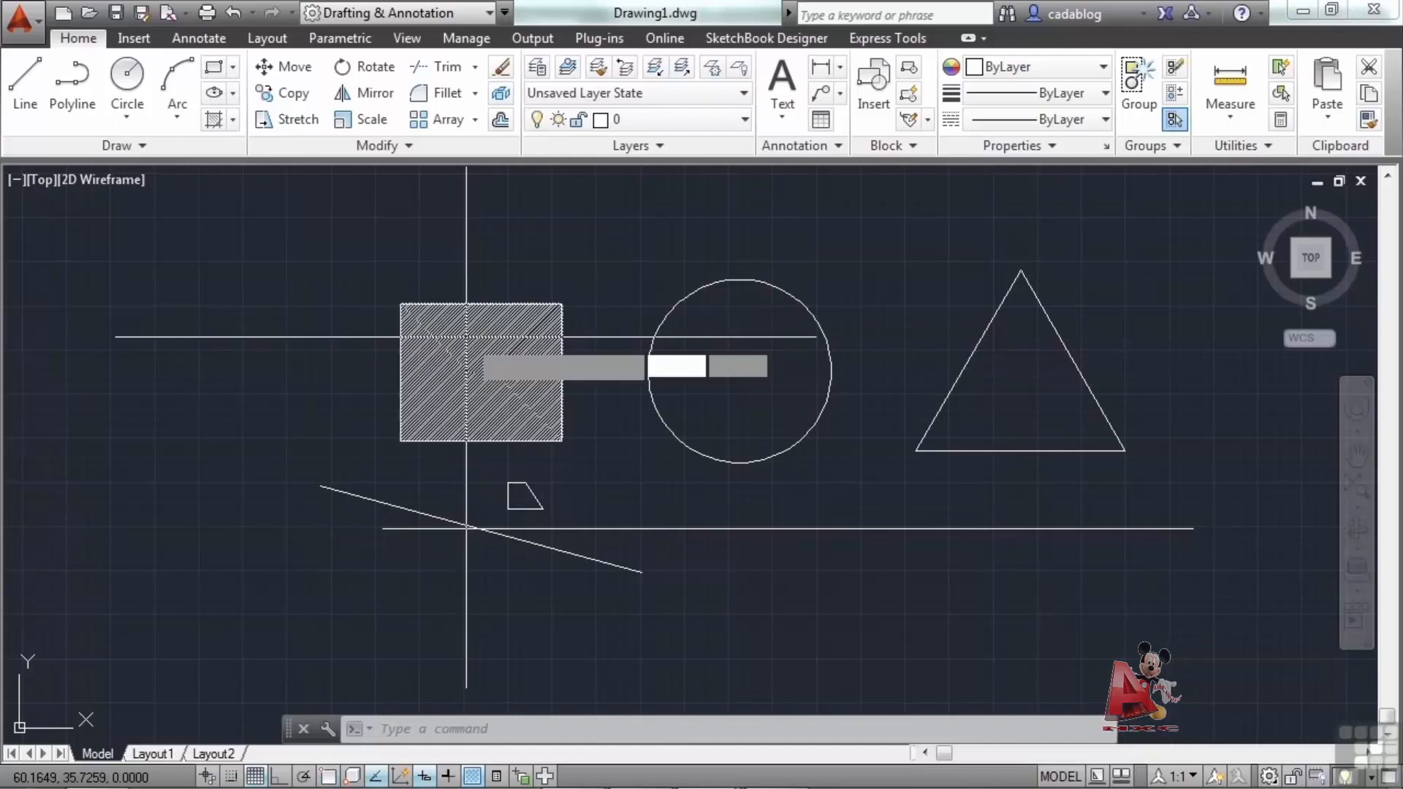
click(490, 360)
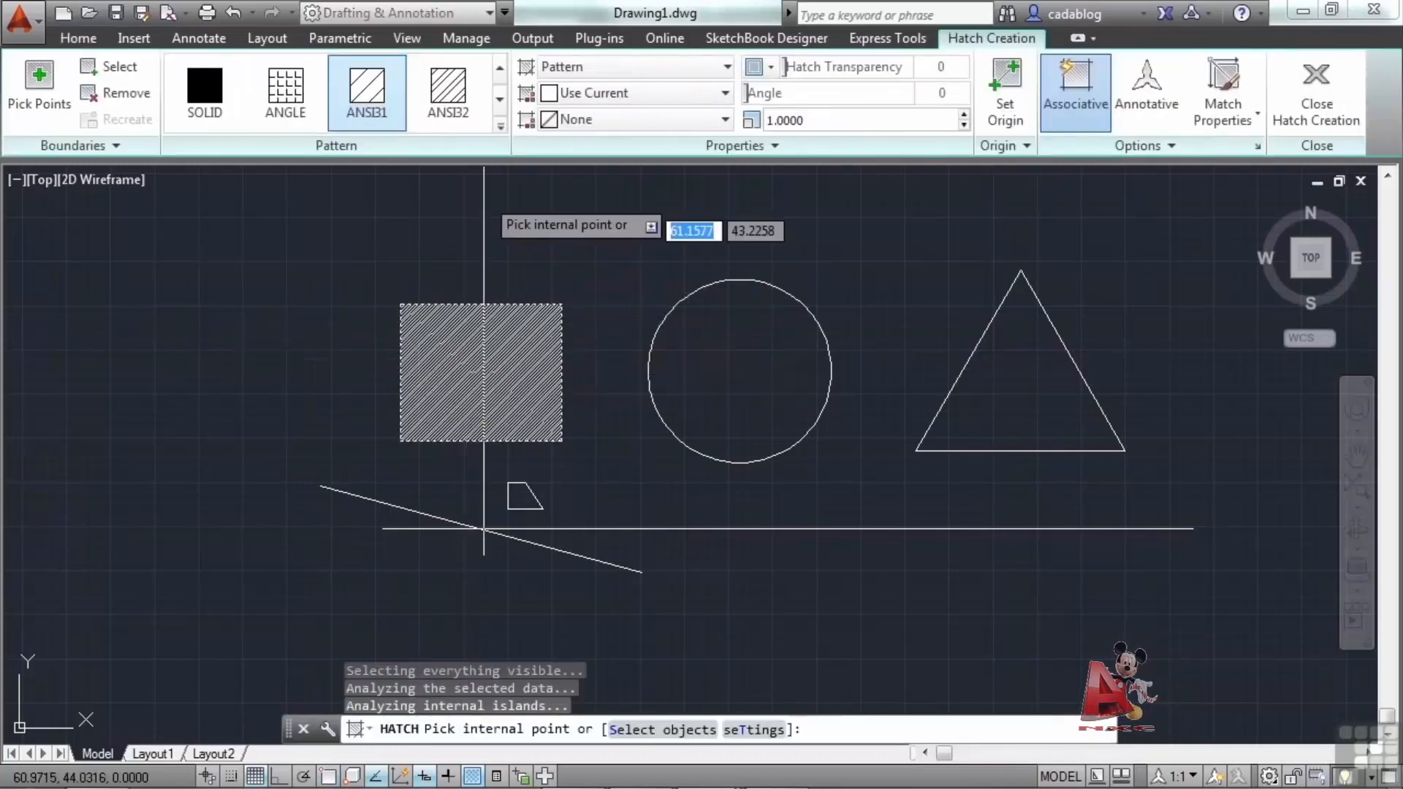
click(215, 95)
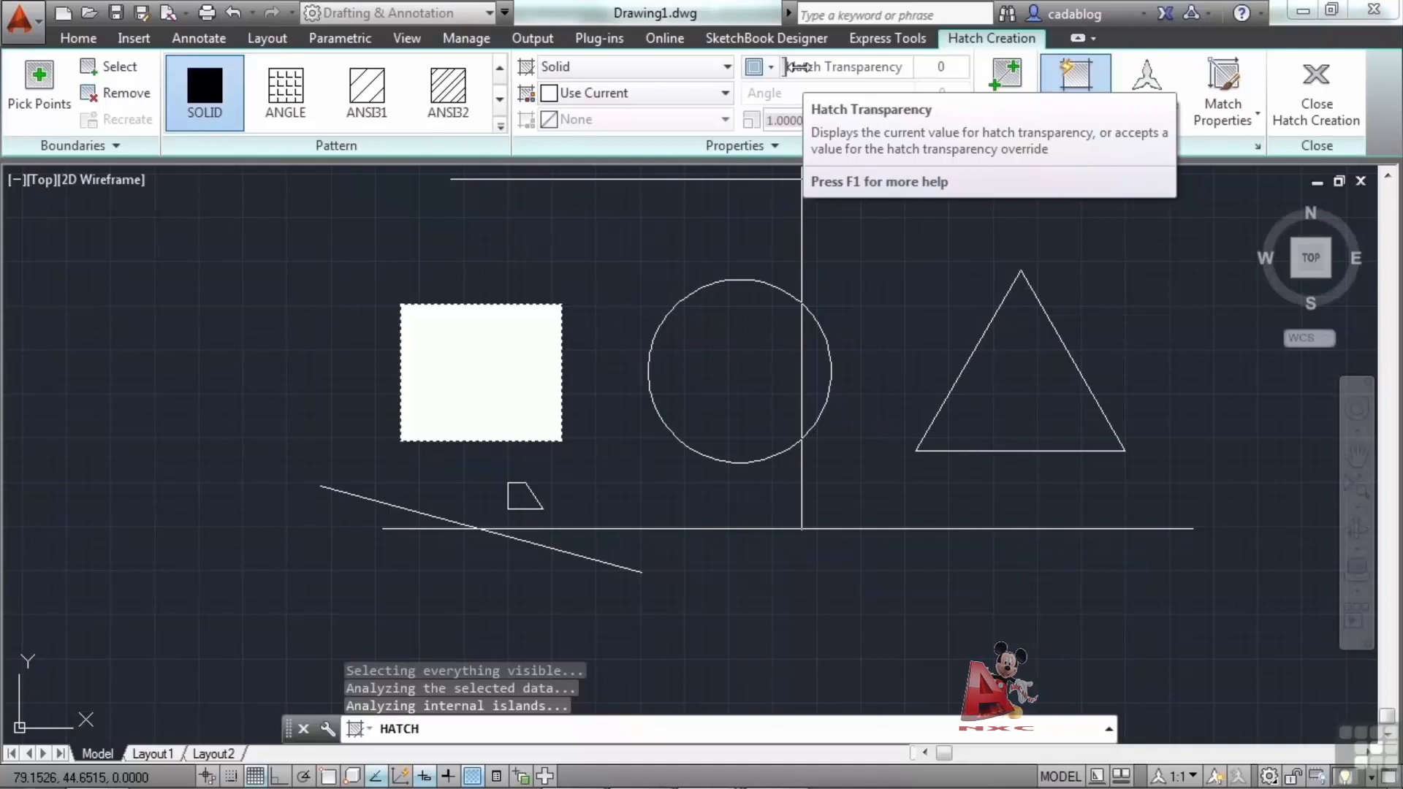
drag(789, 68, 907, 68)
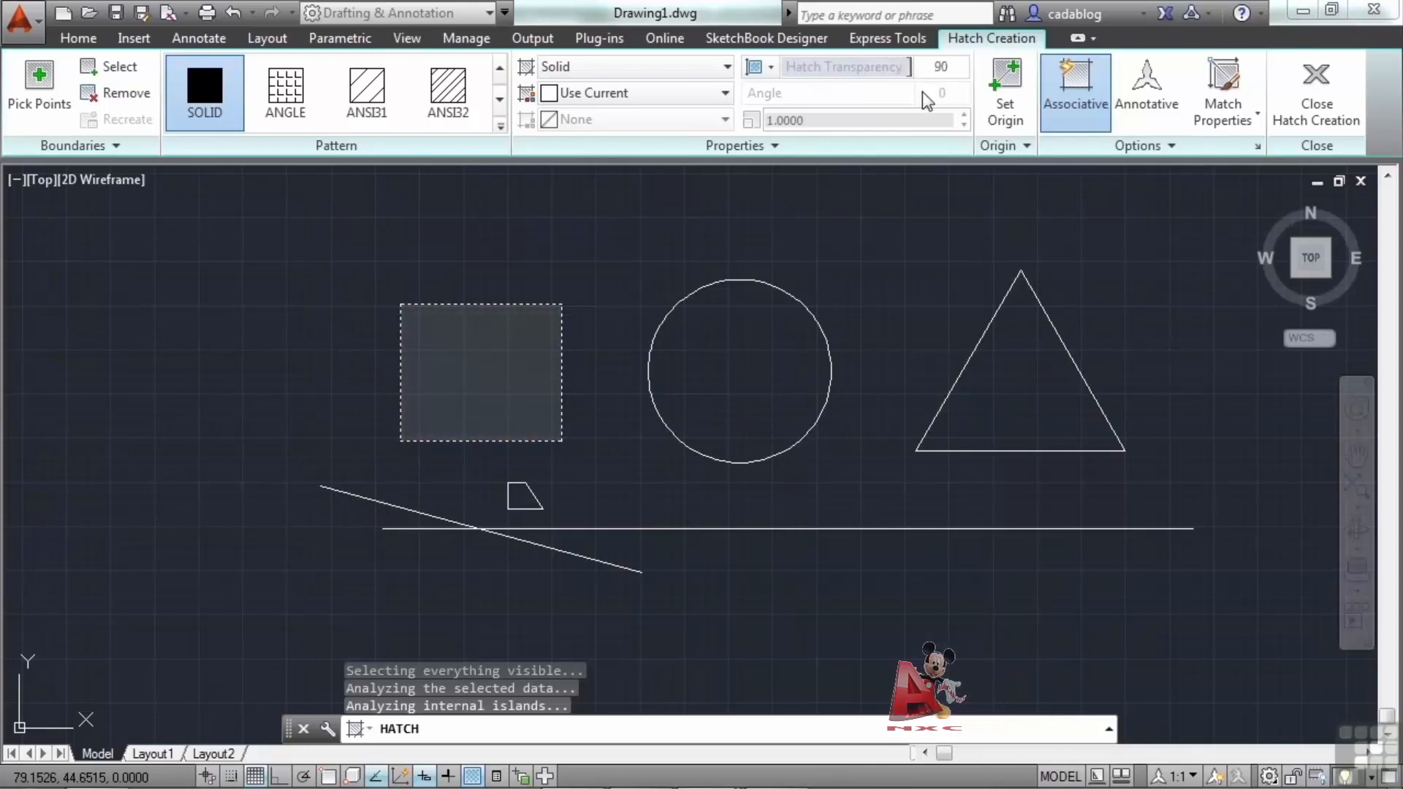
drag(906, 68, 860, 73)
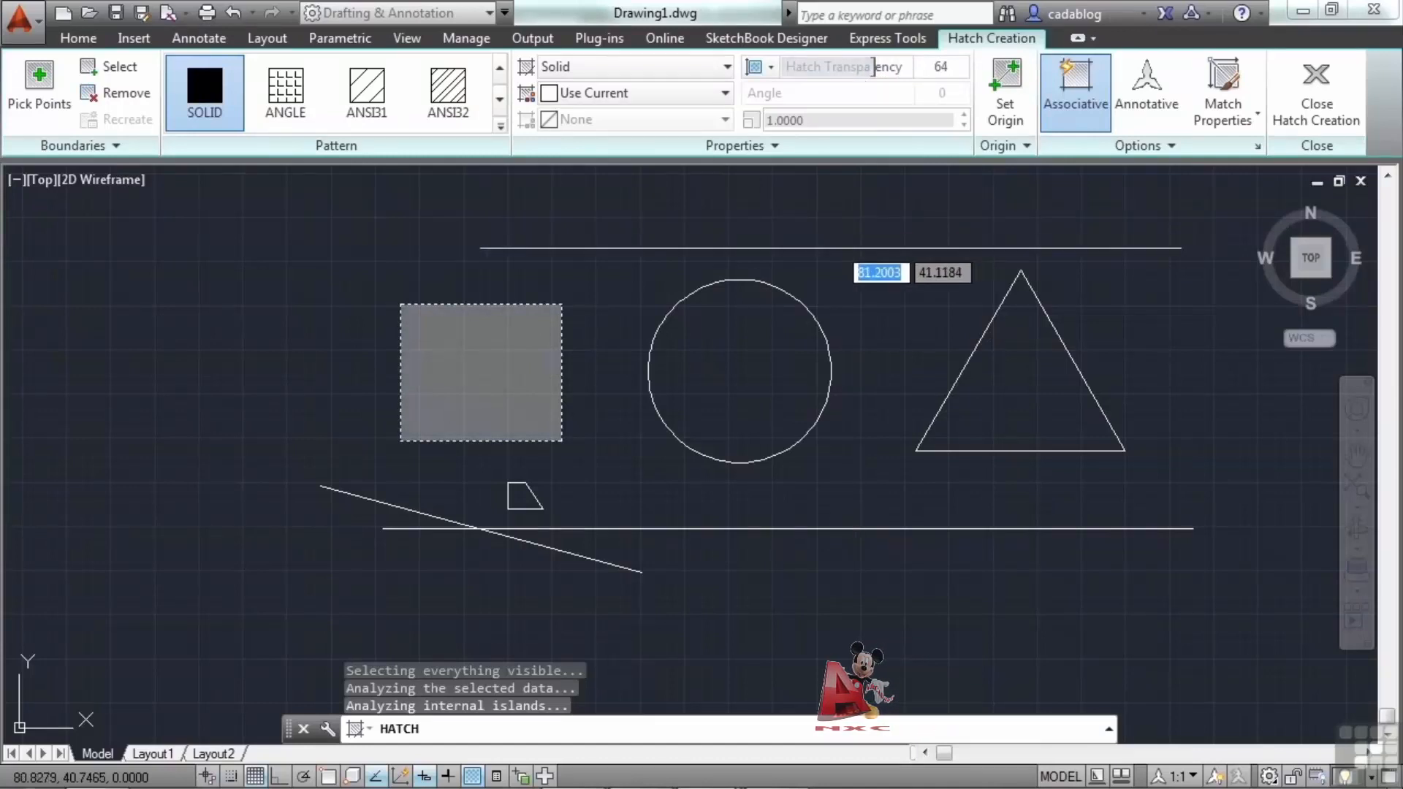
key(Return)
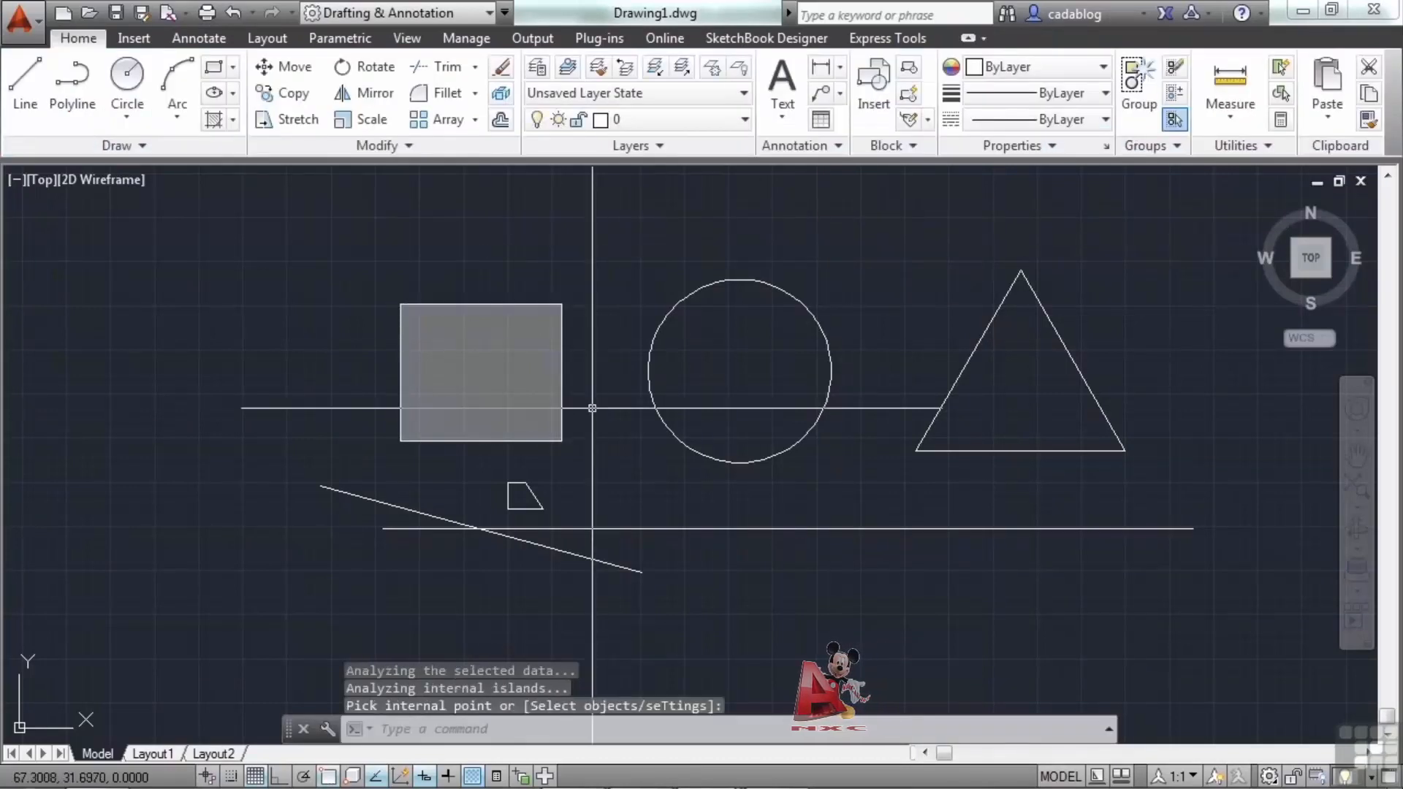
- Draw a slanted line about 16.9 units long from above the rectangle's upper-right corner, crossing the hatch and ending below the rectangle
text(l)
key(Return)
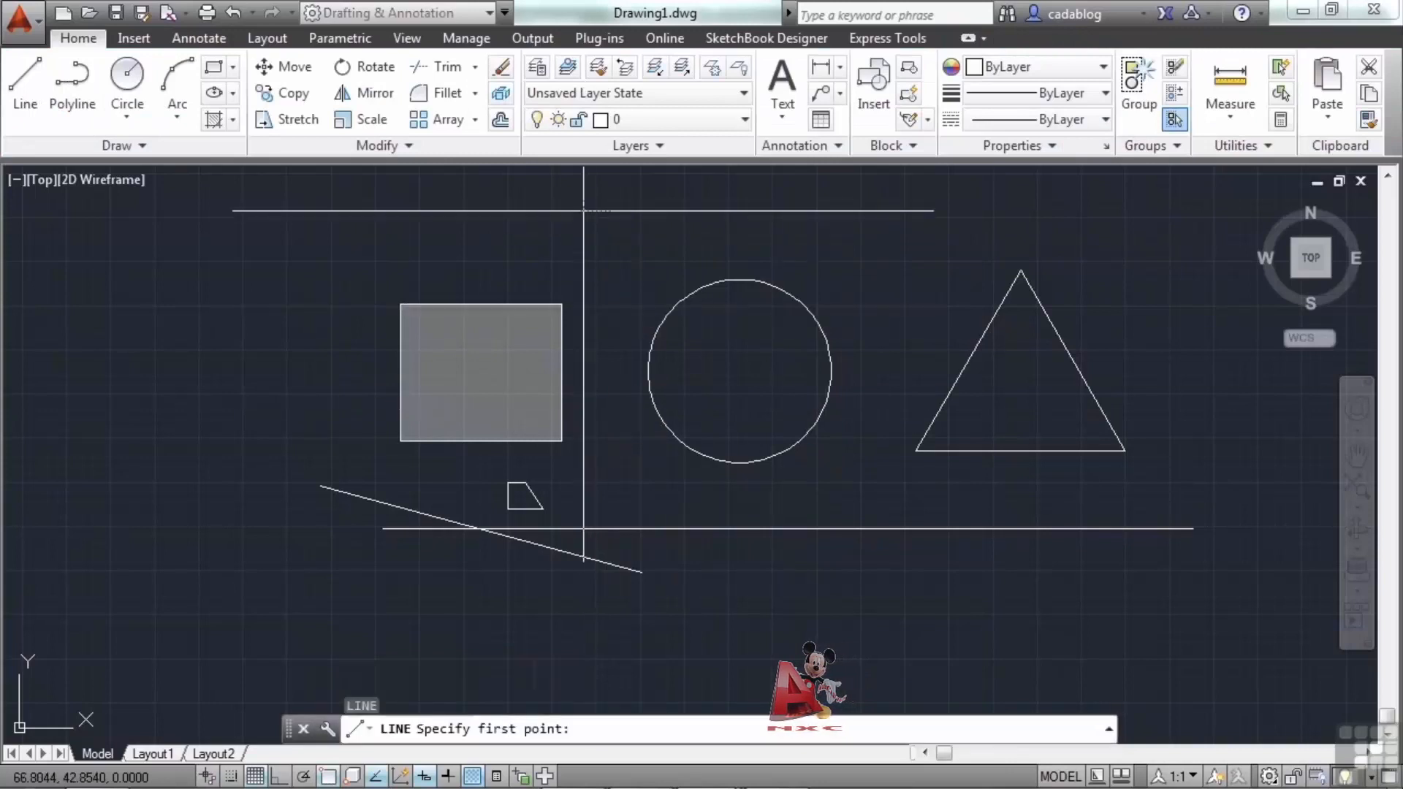
click(584, 211)
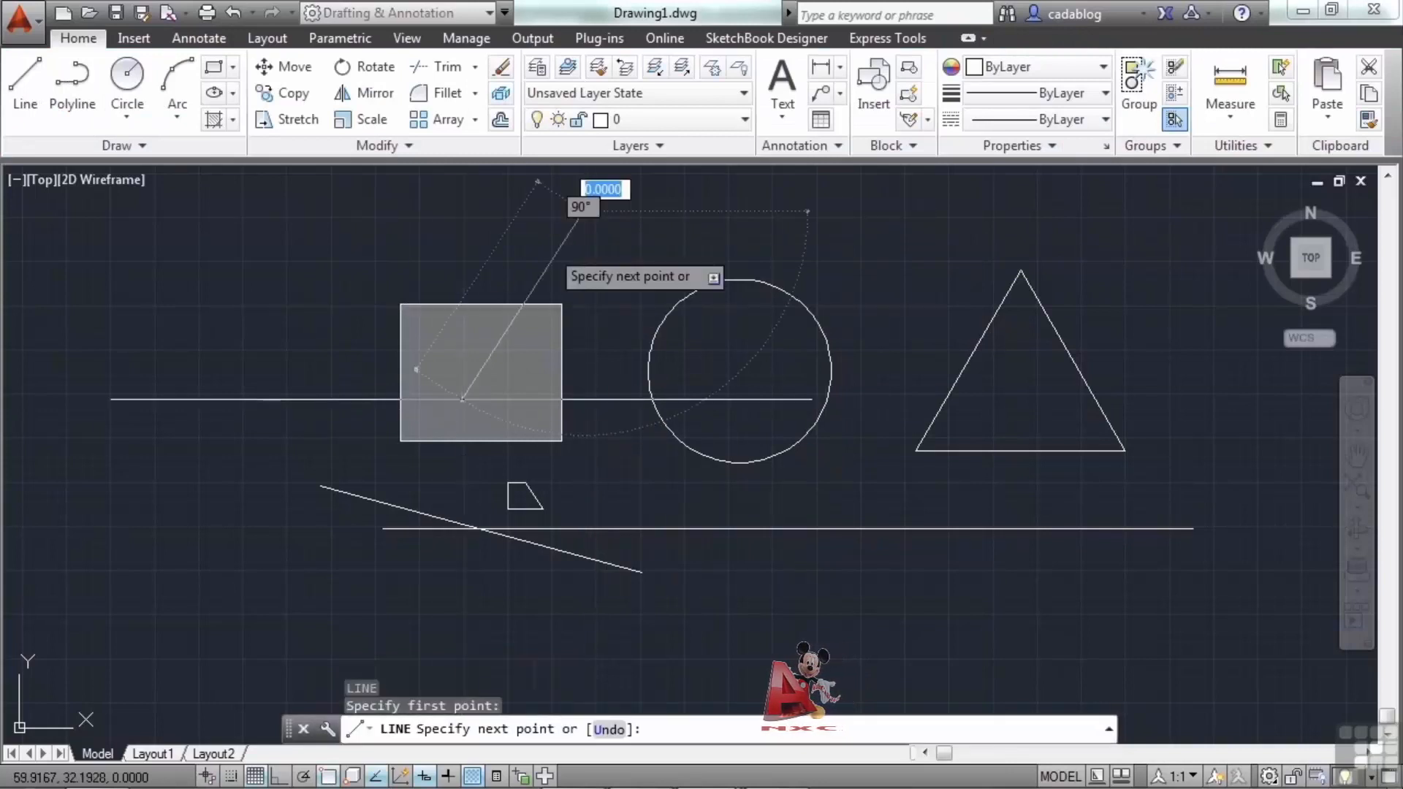
click(449, 476)
key(Return)
- Switch the transparency display off and back on to compare how the solid hatch covers the slanted line
scroll(437, 368, up, 4)
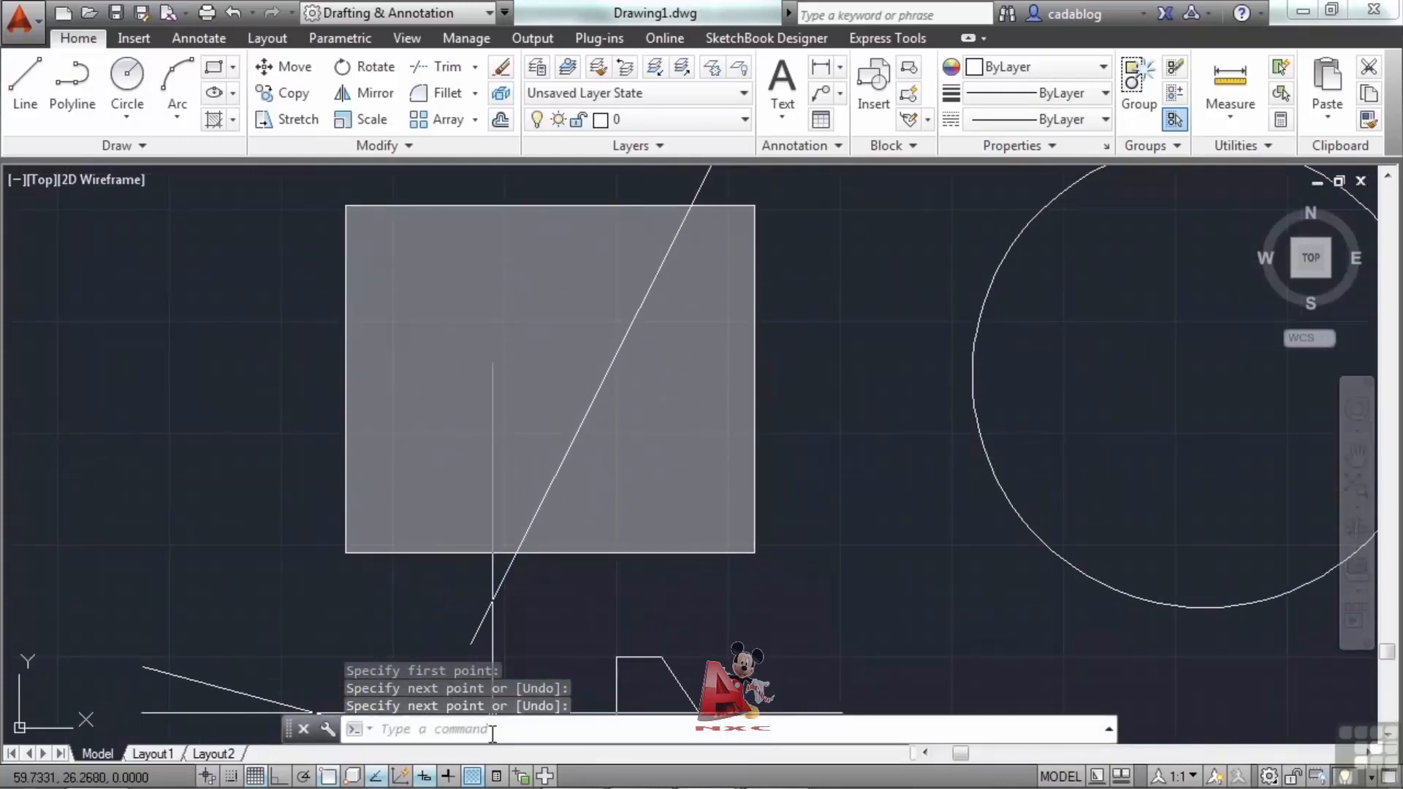
click(472, 777)
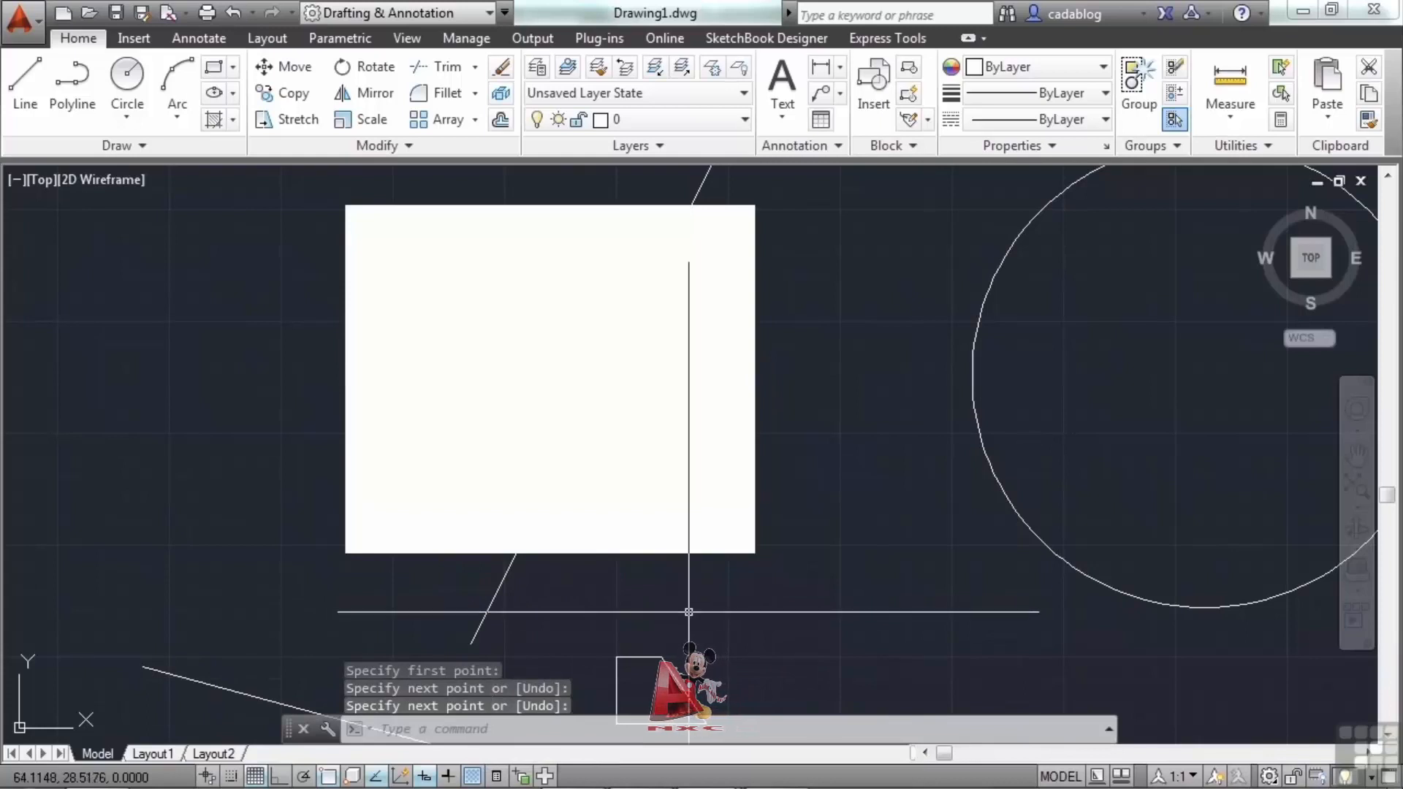
click(472, 777)
scroll(680, 586, down, 2)
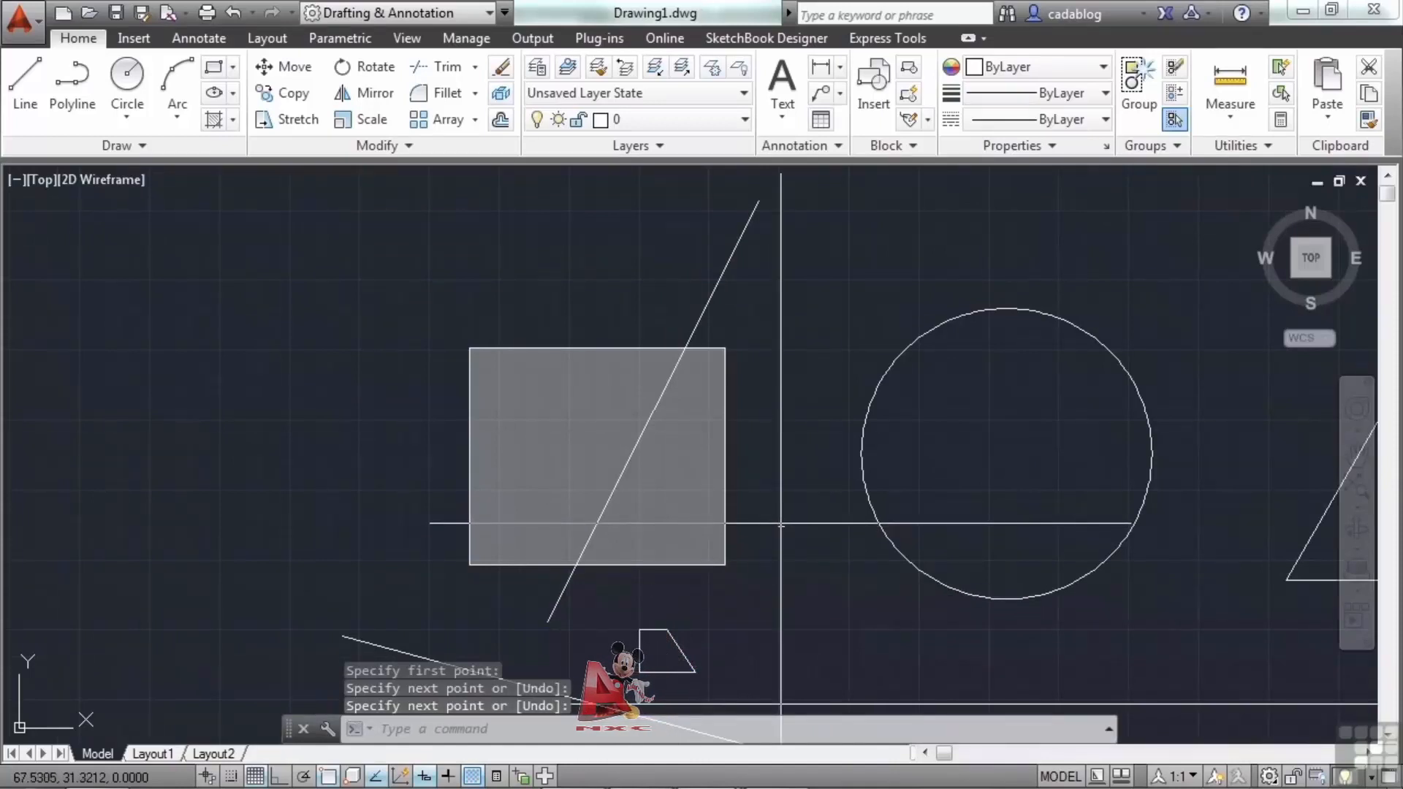
scroll(764, 504, down, 2)
middle_drag(762, 502, 633, 467)
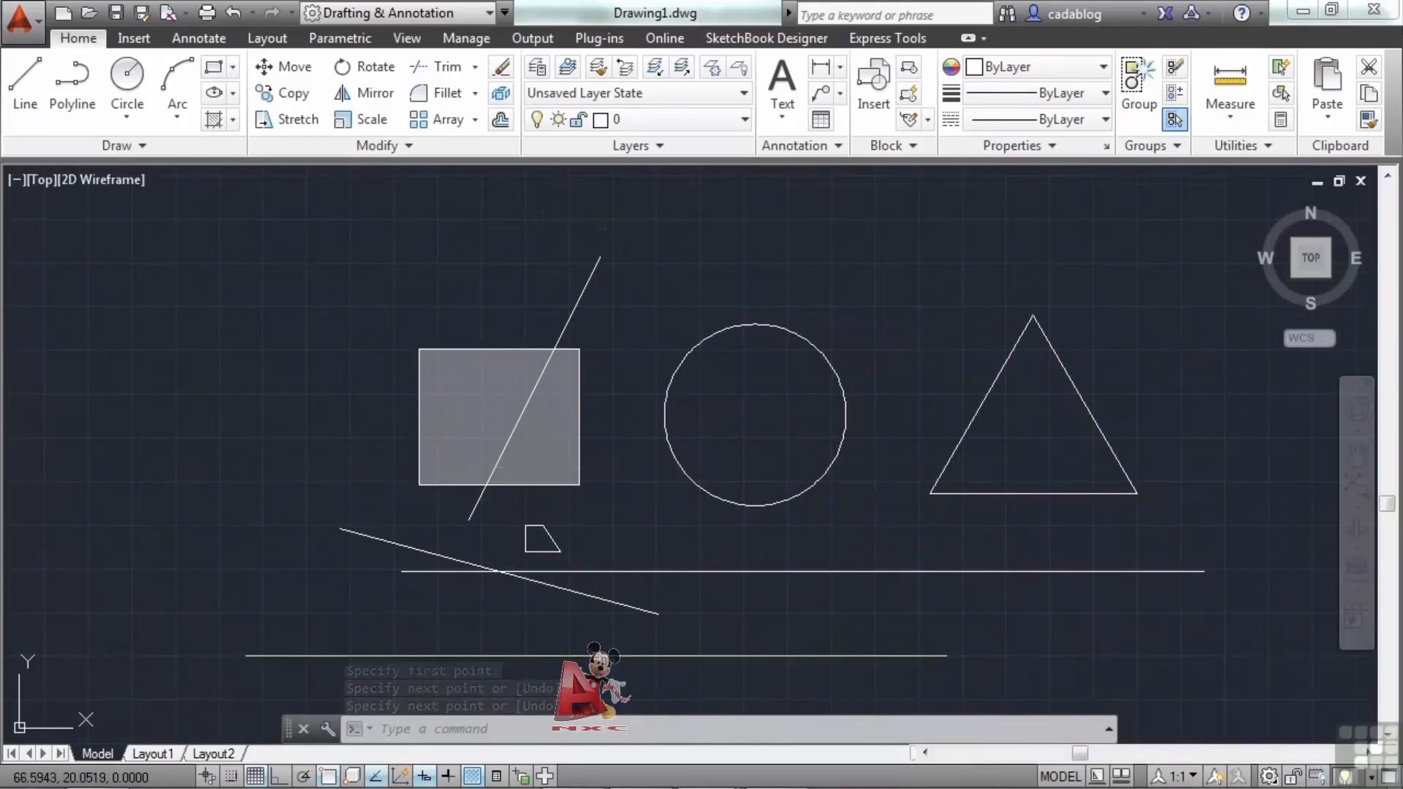
- Turn on Quick Properties, and show the full Properties palette briefly before closing it
click(497, 777)
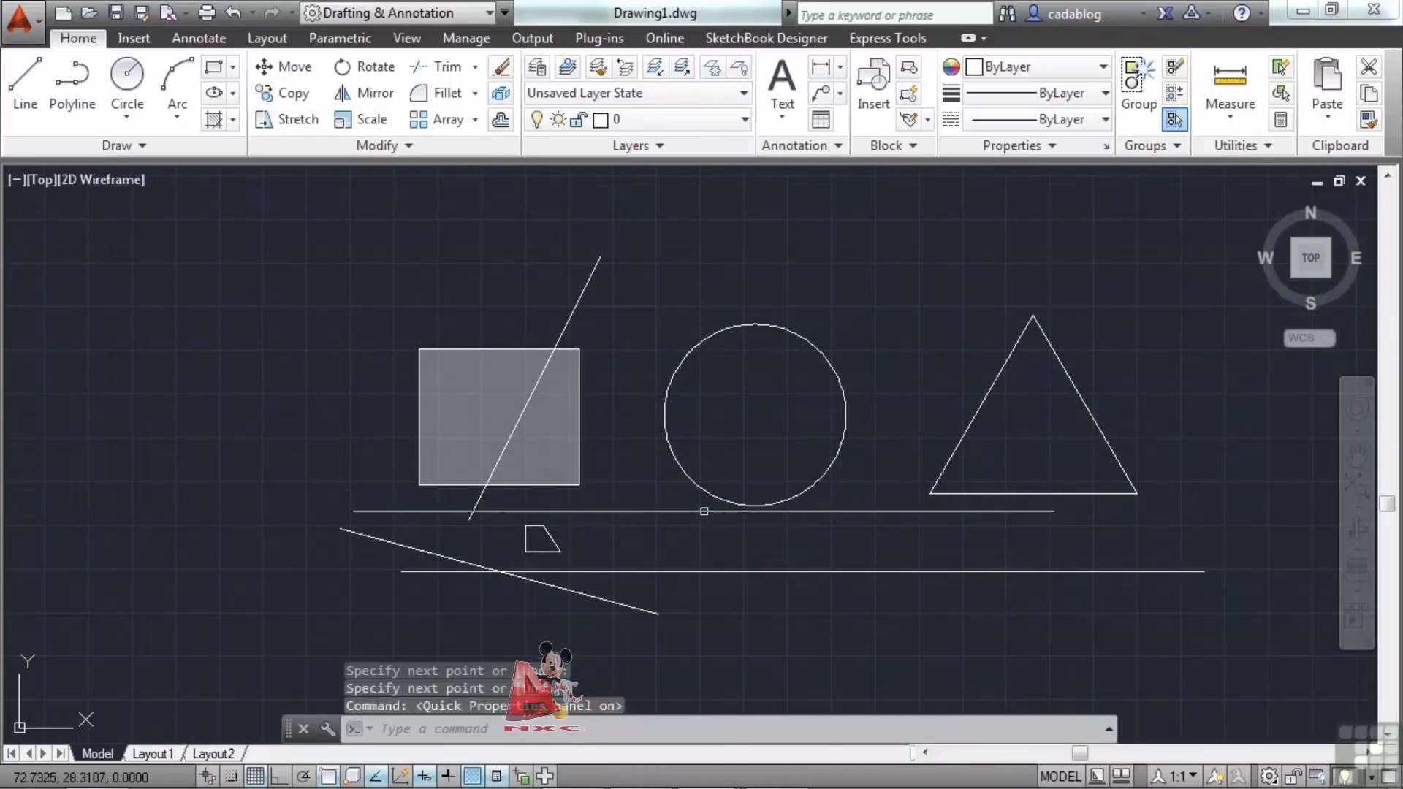
key(ctrl+1)
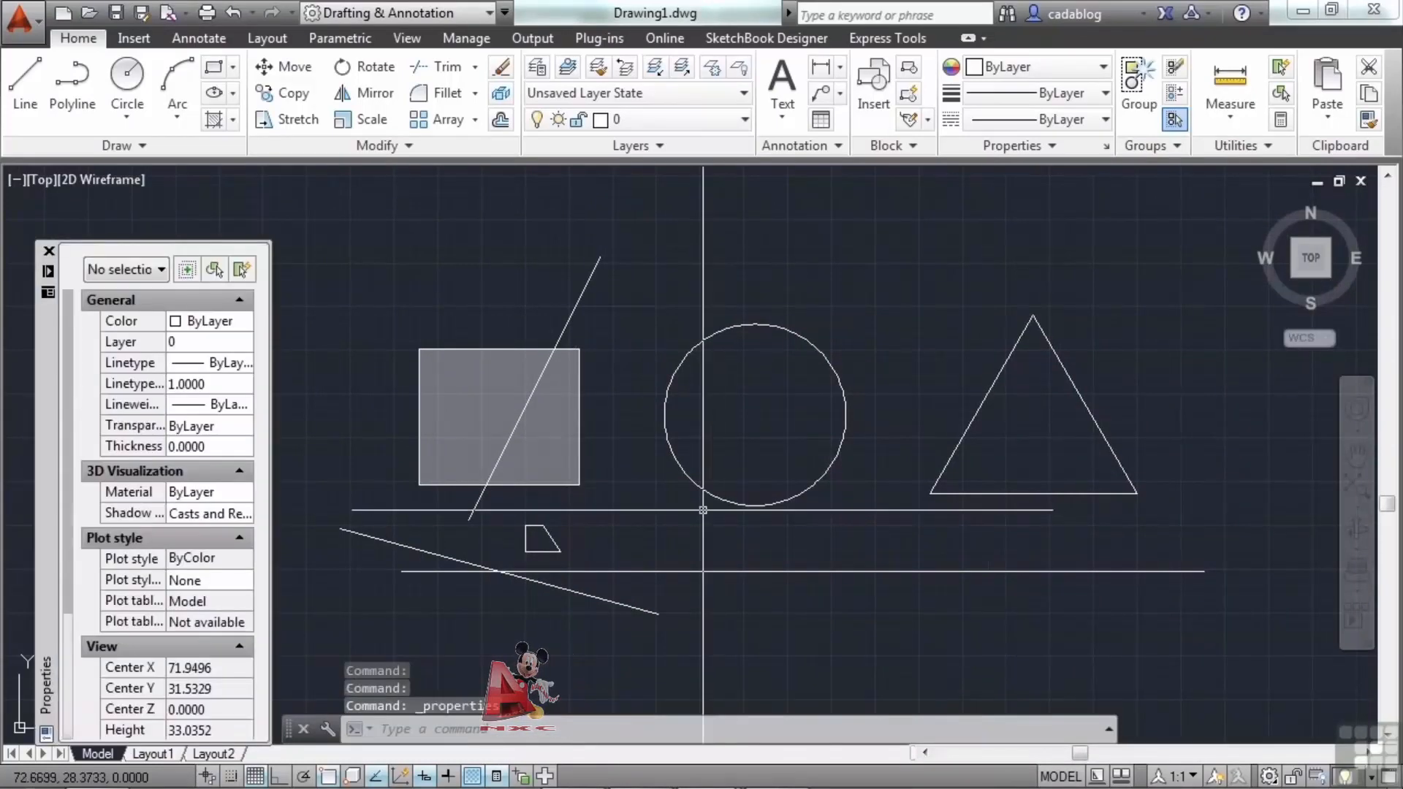
drag(56, 389, 47, 357)
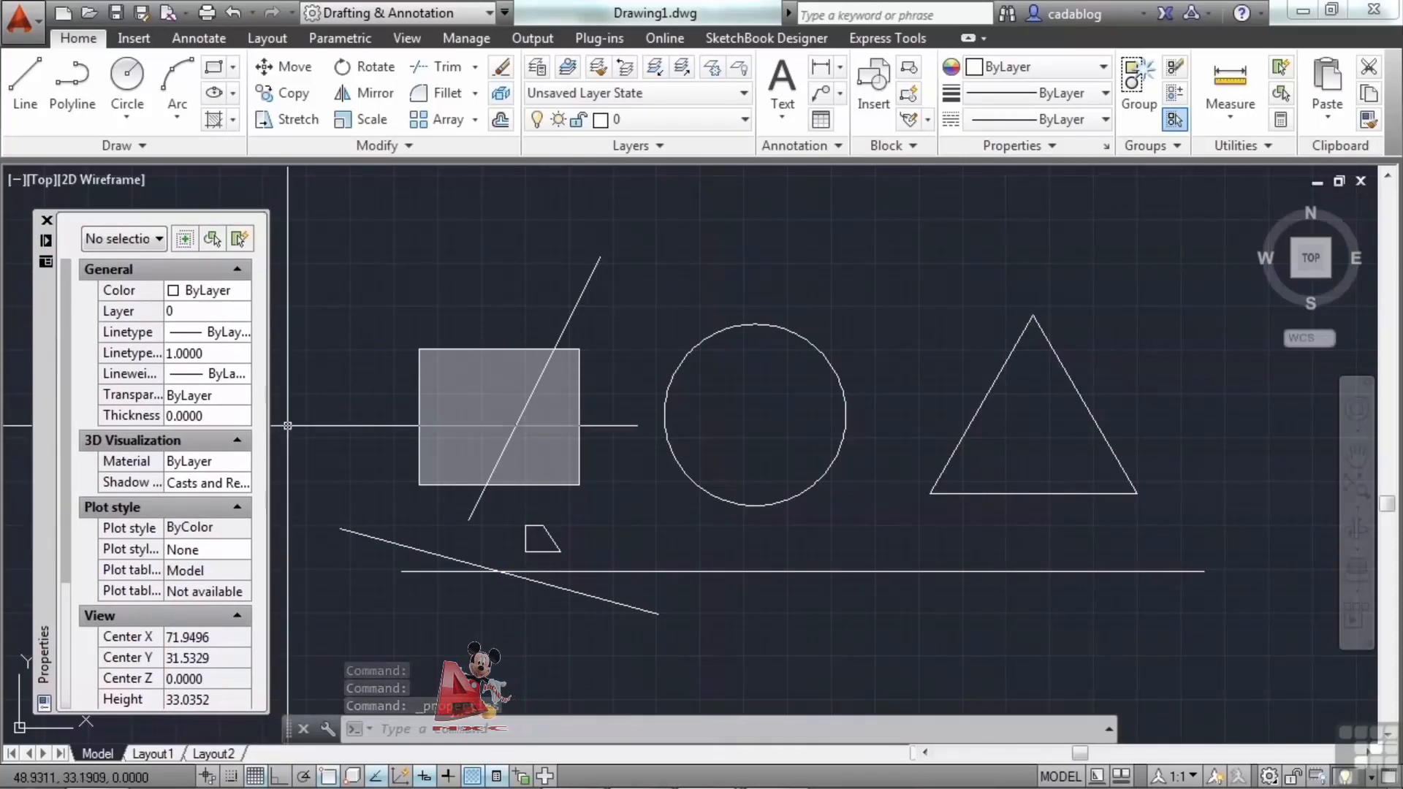
key(ctrl+1)
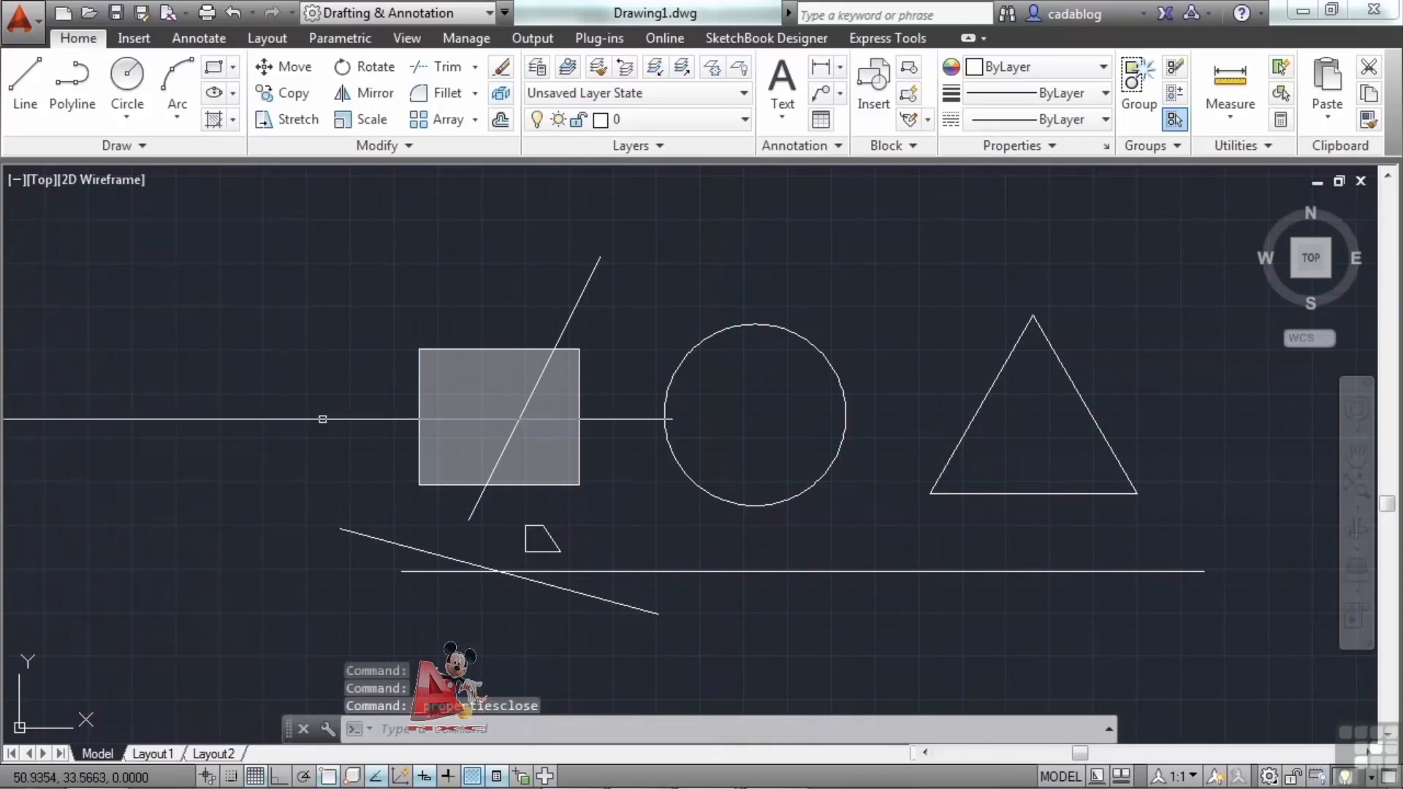
- Set the color of the slanted line crossing the rectangle to Red through Quick Properties, moving its panel clear of the line
mouse_move(576, 300)
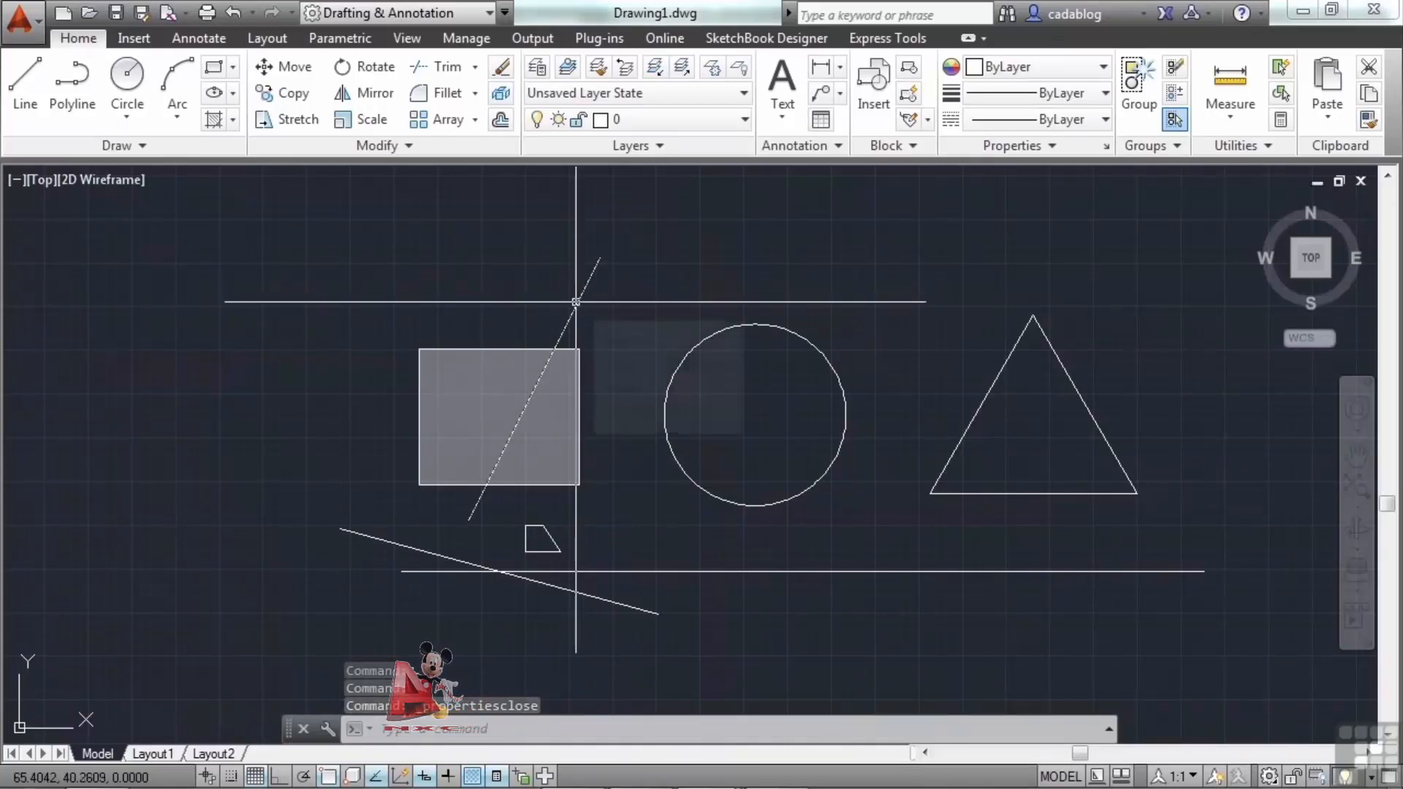
click(576, 301)
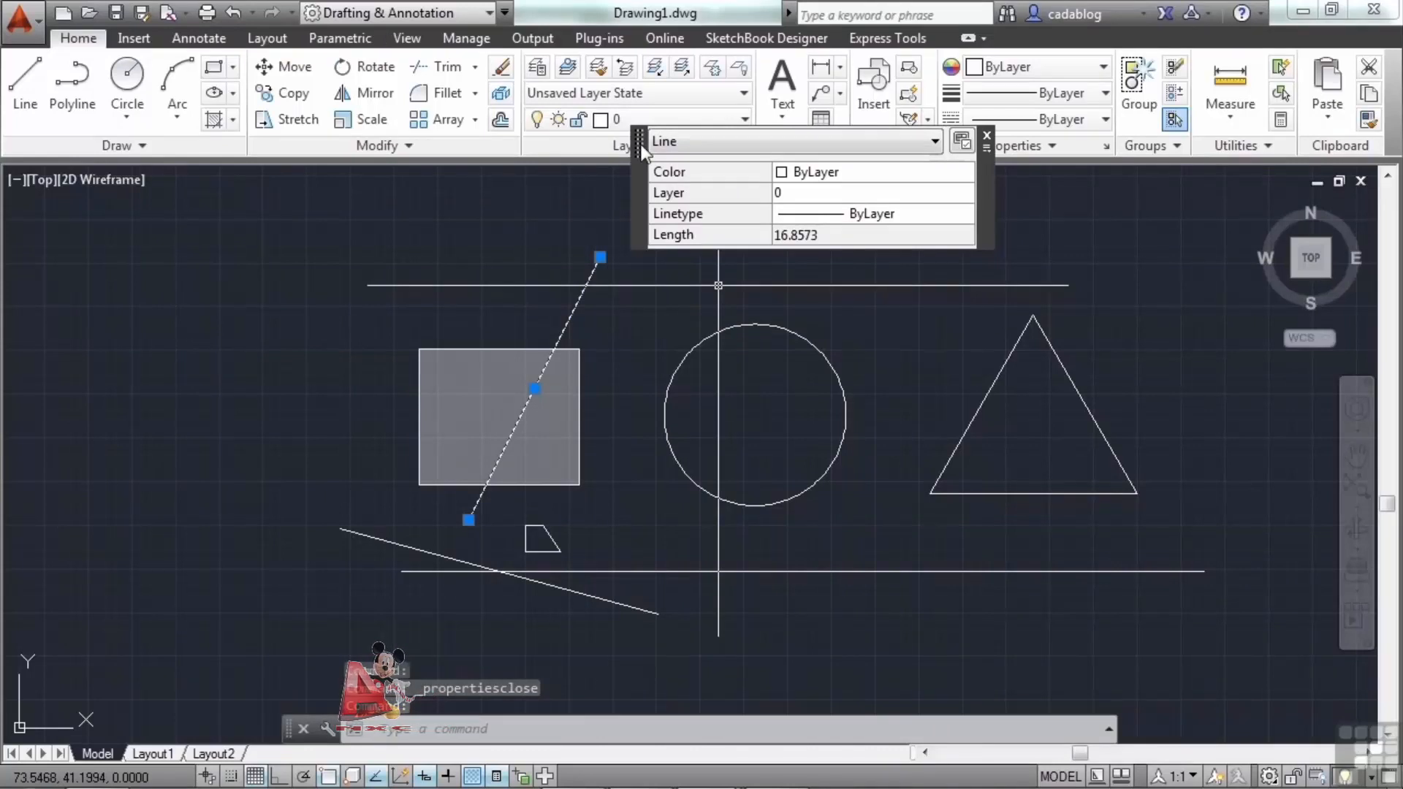
drag(643, 150, 685, 257)
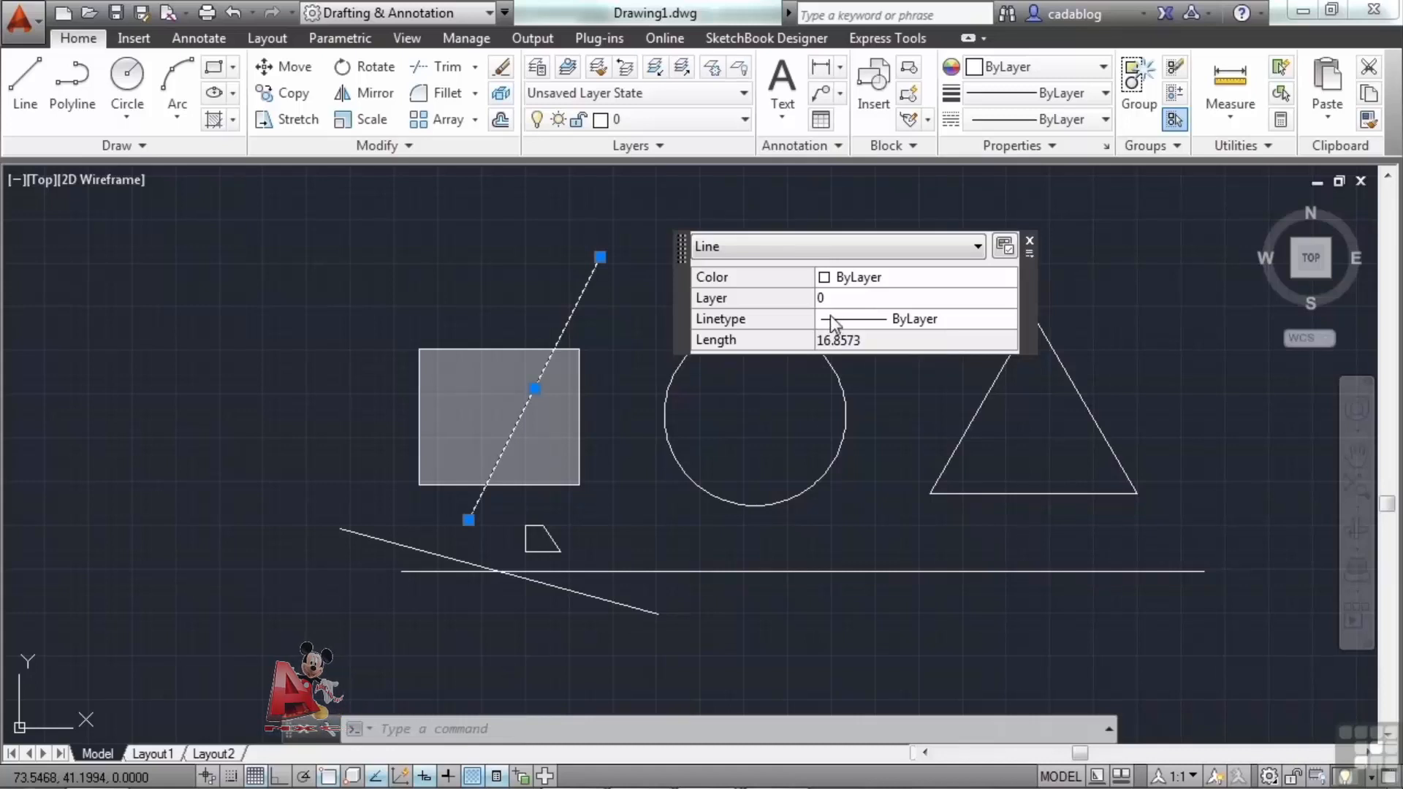
click(910, 281)
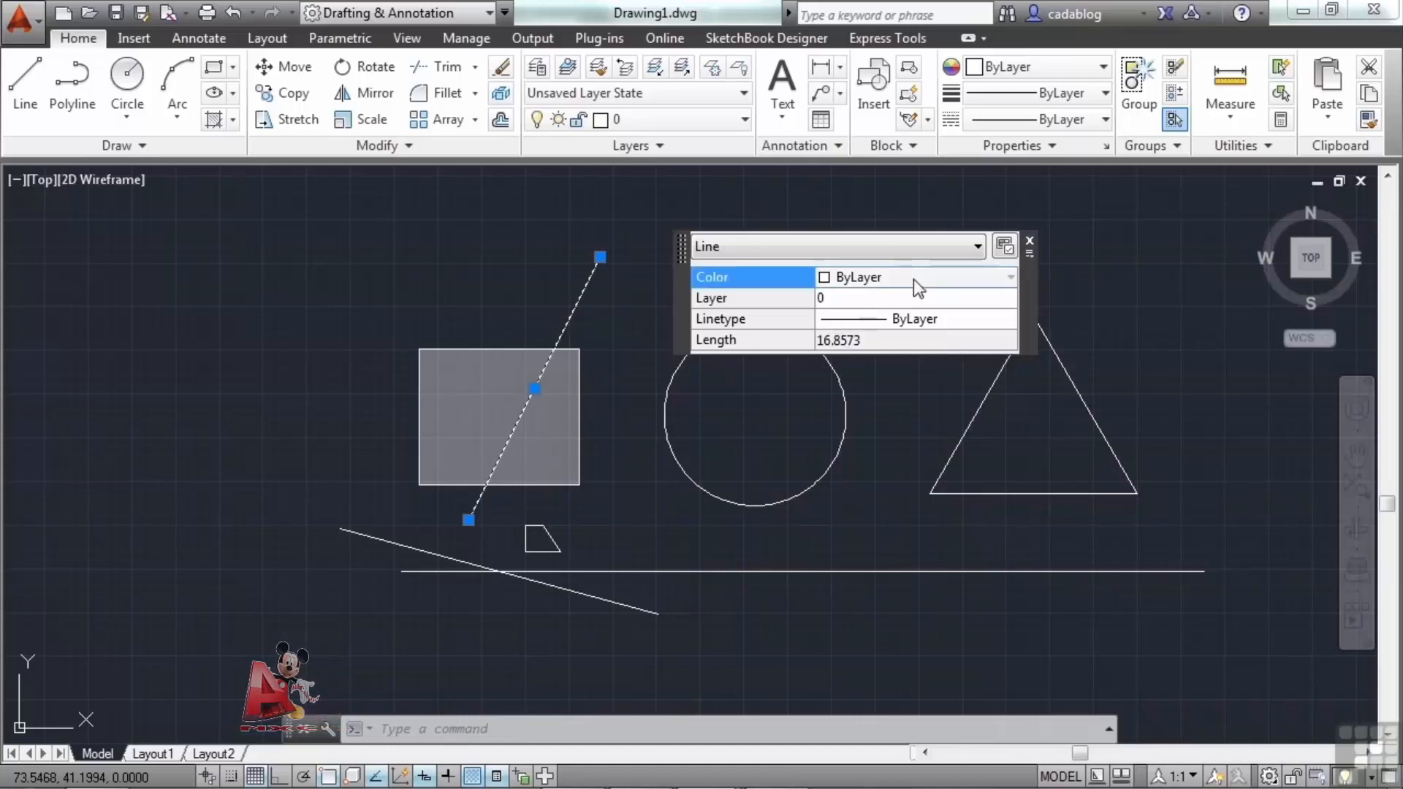
click(1008, 278)
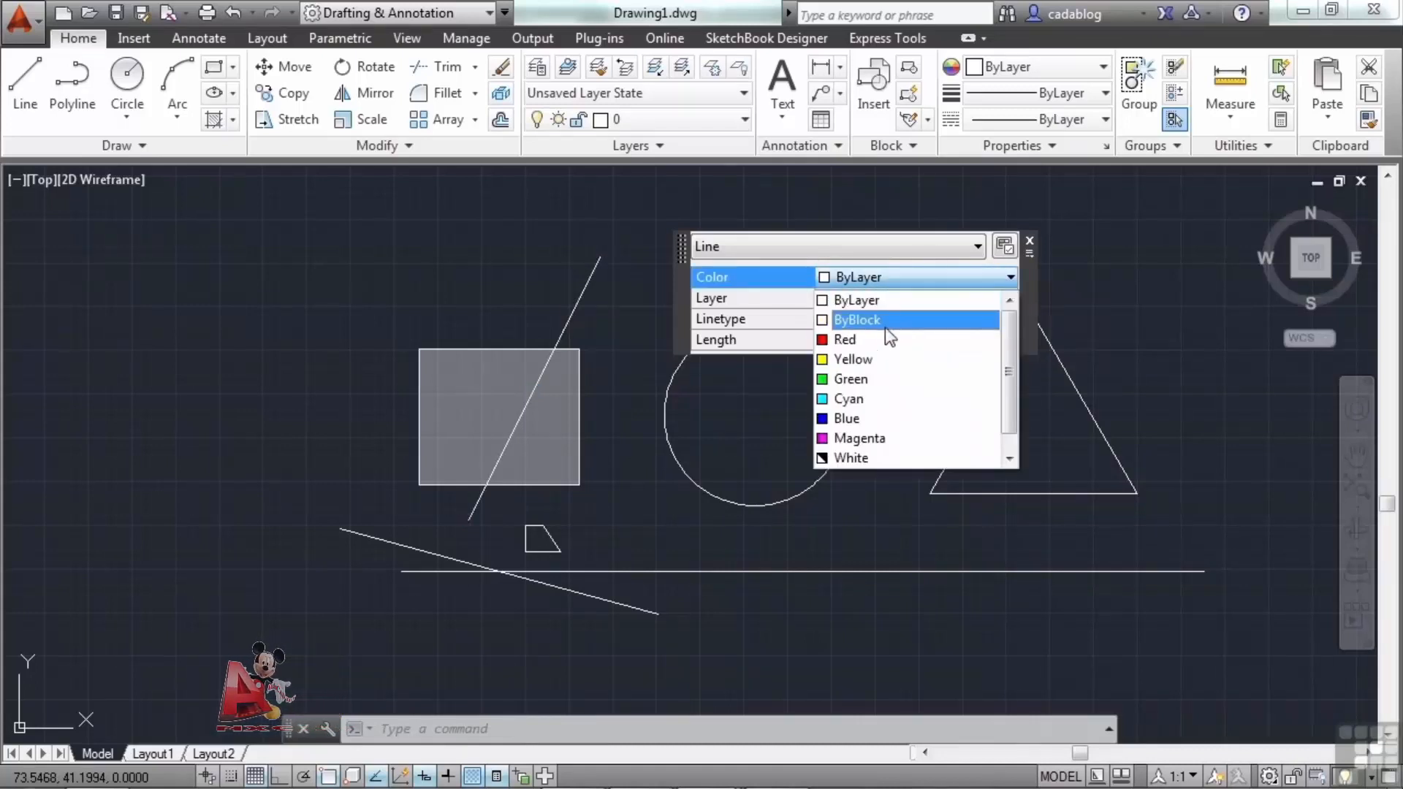
click(877, 339)
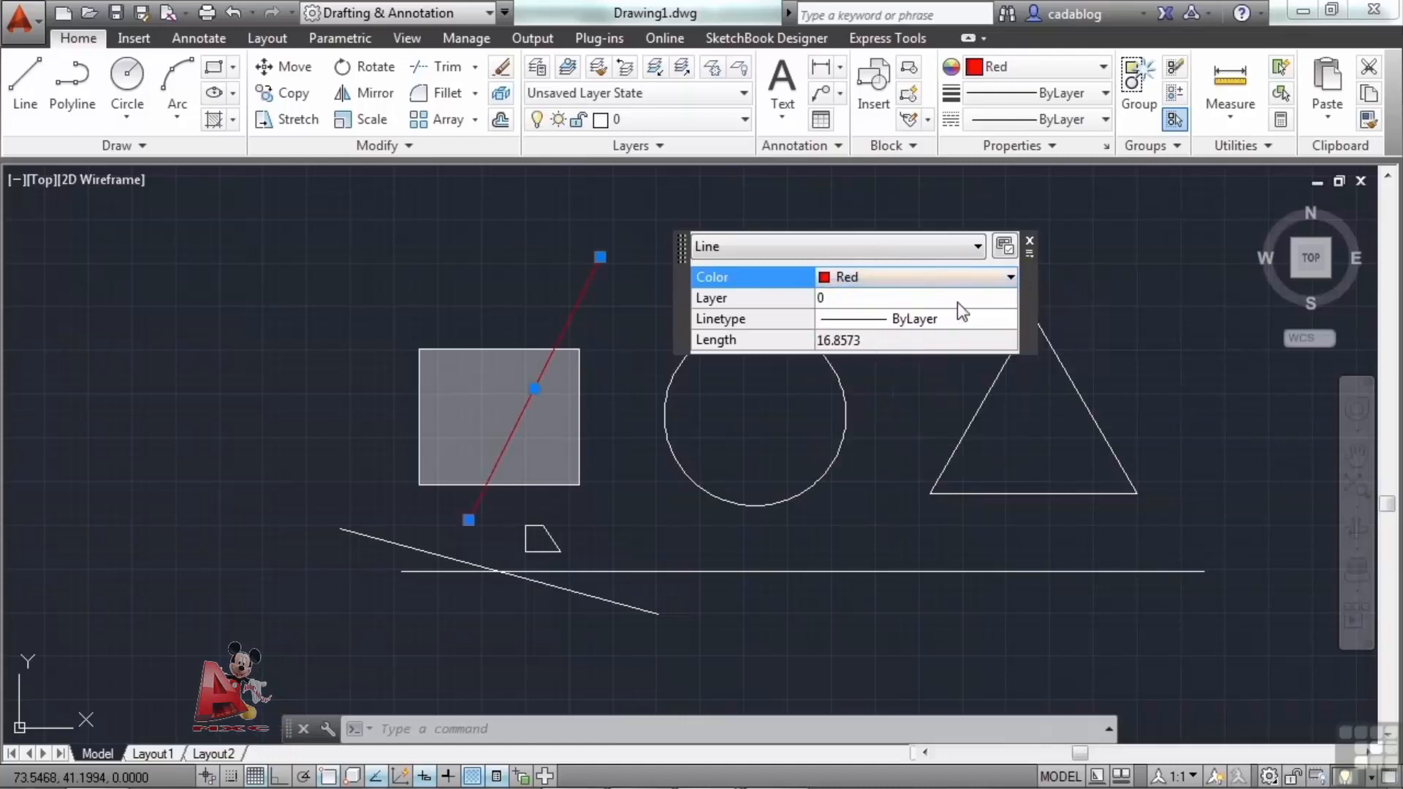
- Change the red line's linetype to PHANTOM2 and deselect the line
click(963, 319)
click(1009, 319)
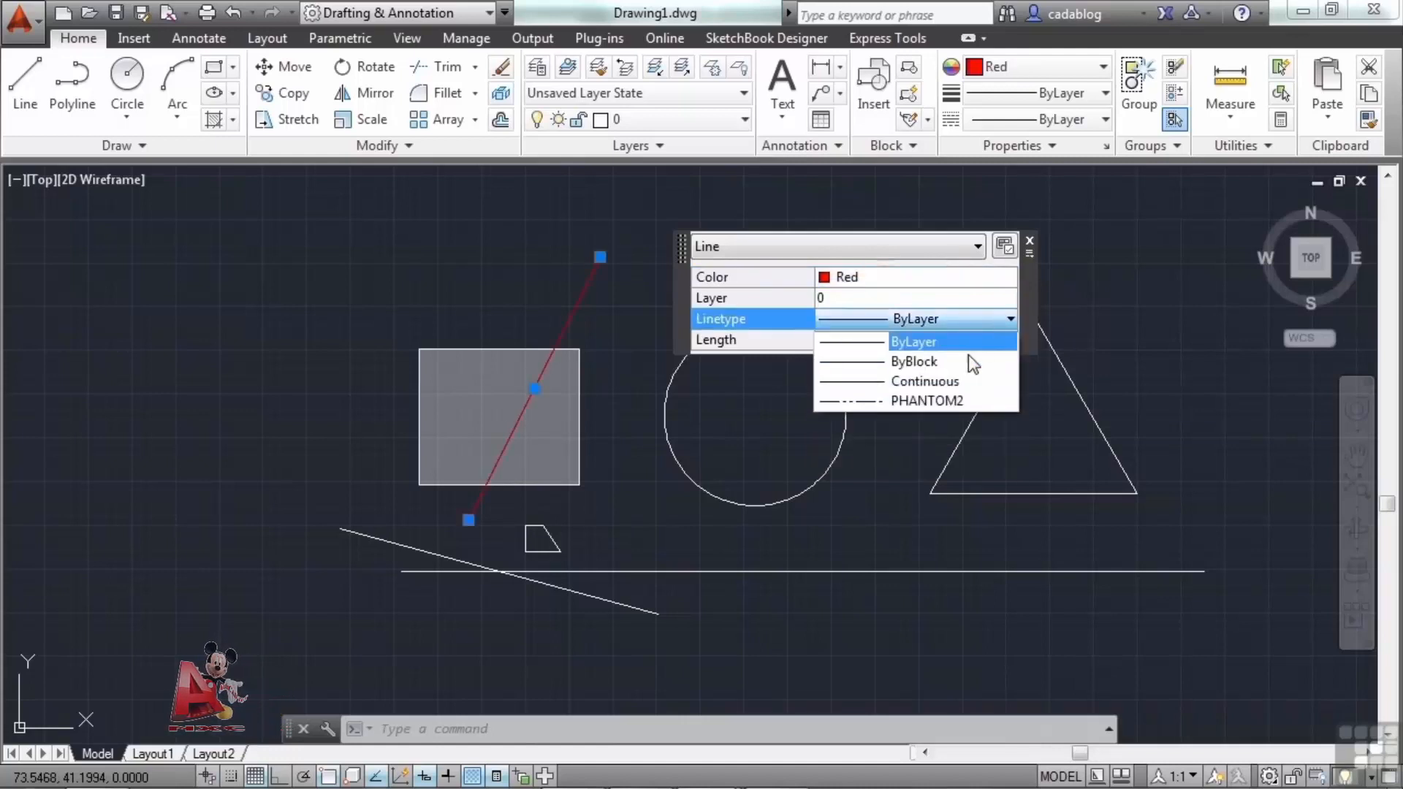
click(939, 406)
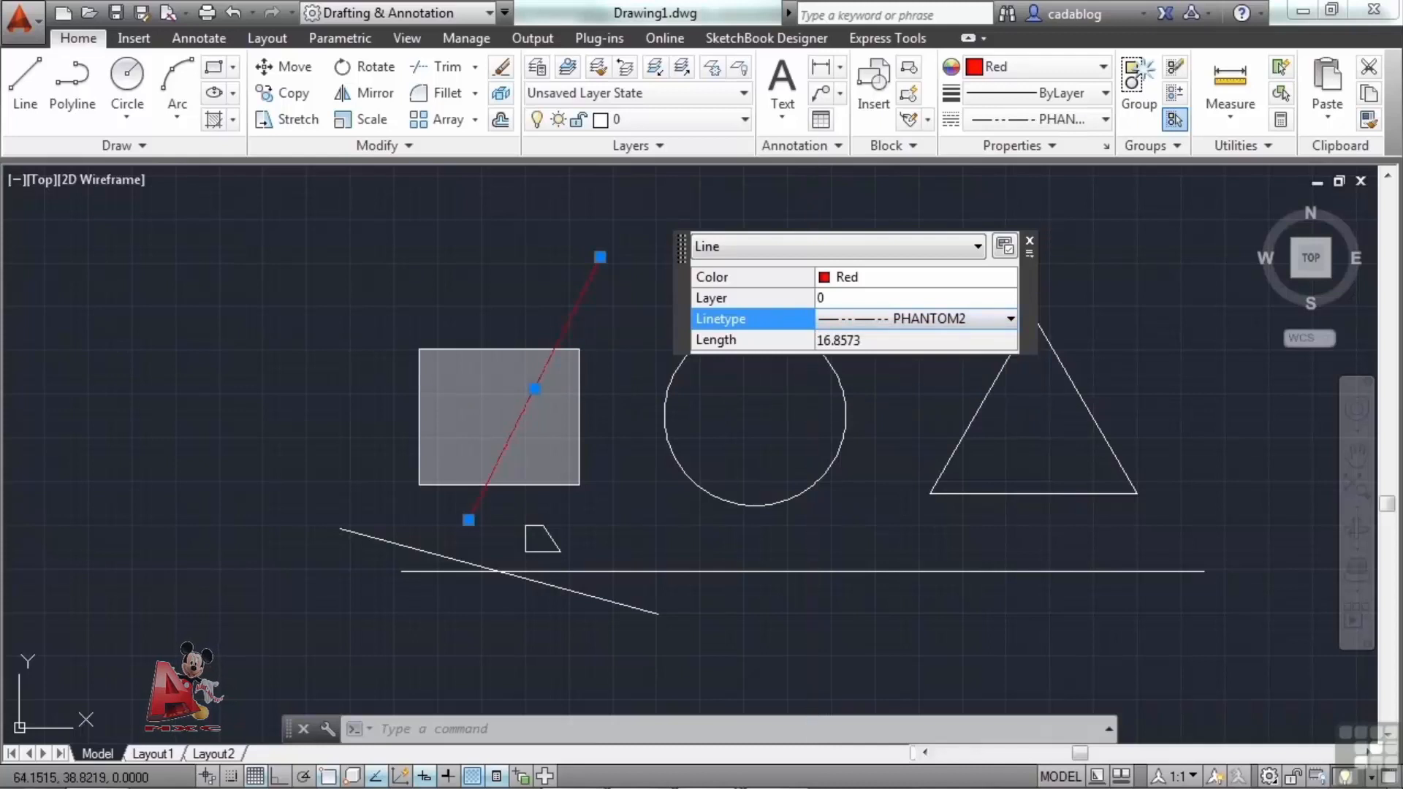
scroll(565, 311, up, 6)
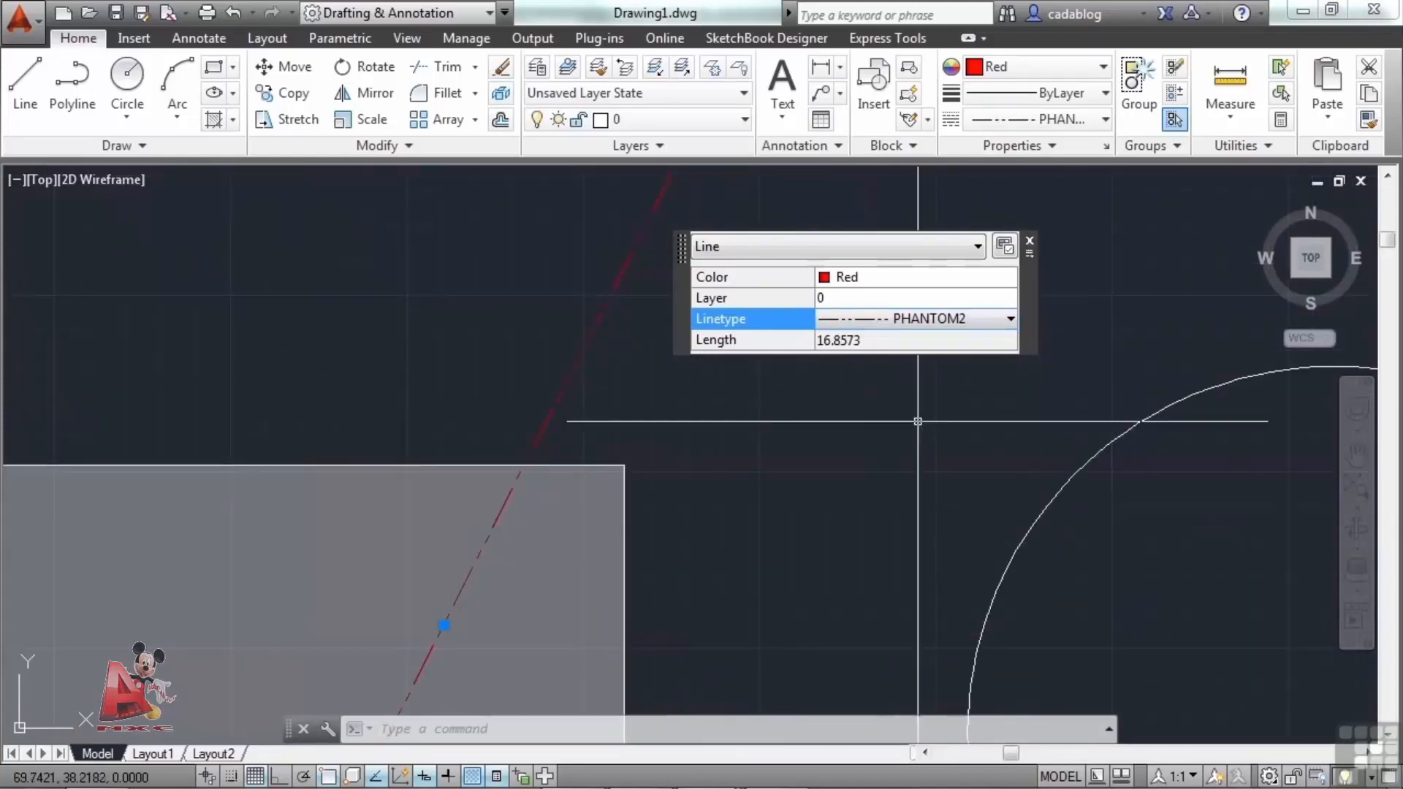
key(Escape)
scroll(721, 372, down, 2)
scroll(721, 372, down, 2)
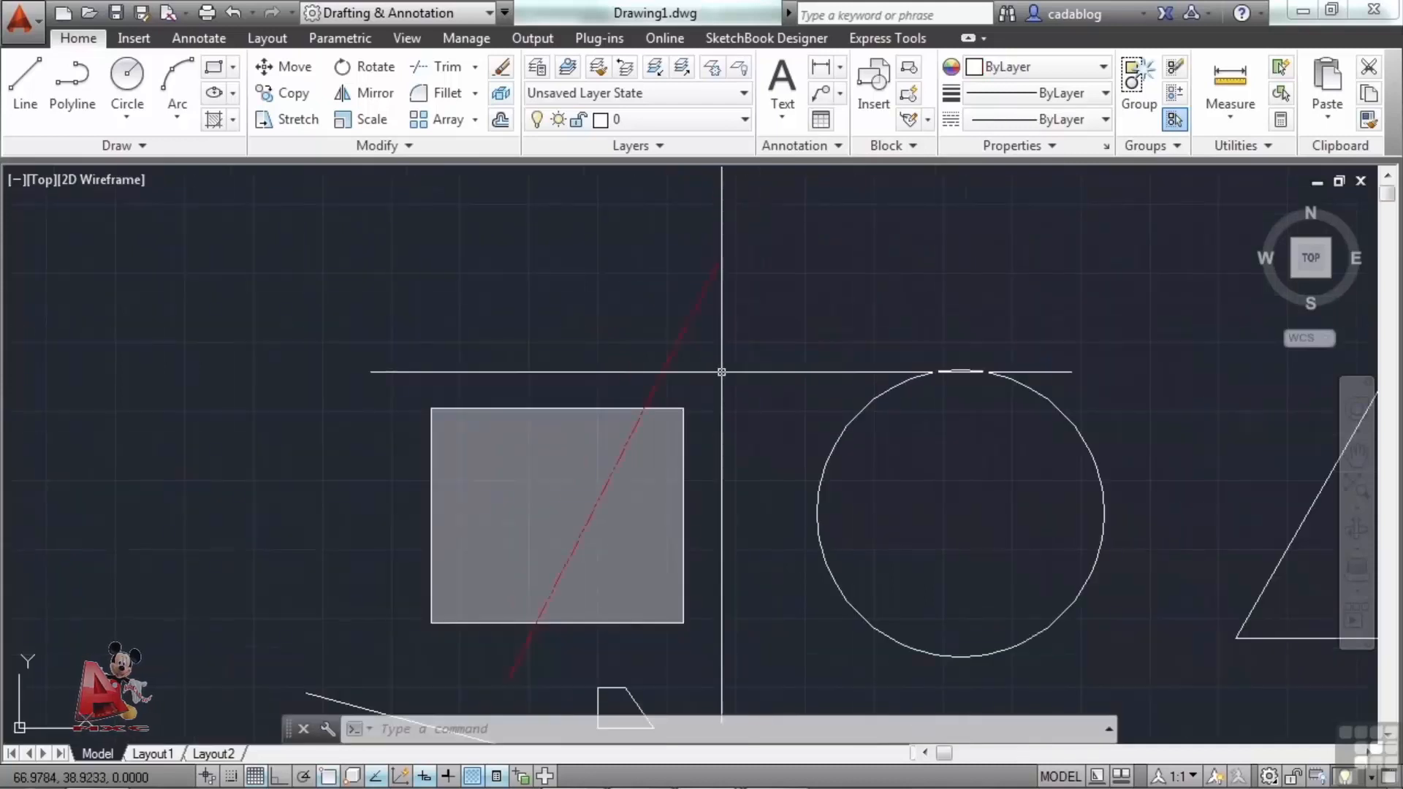
- Check the Quick Properties of the circle alone and together with the red line, and clear the selection
click(874, 401)
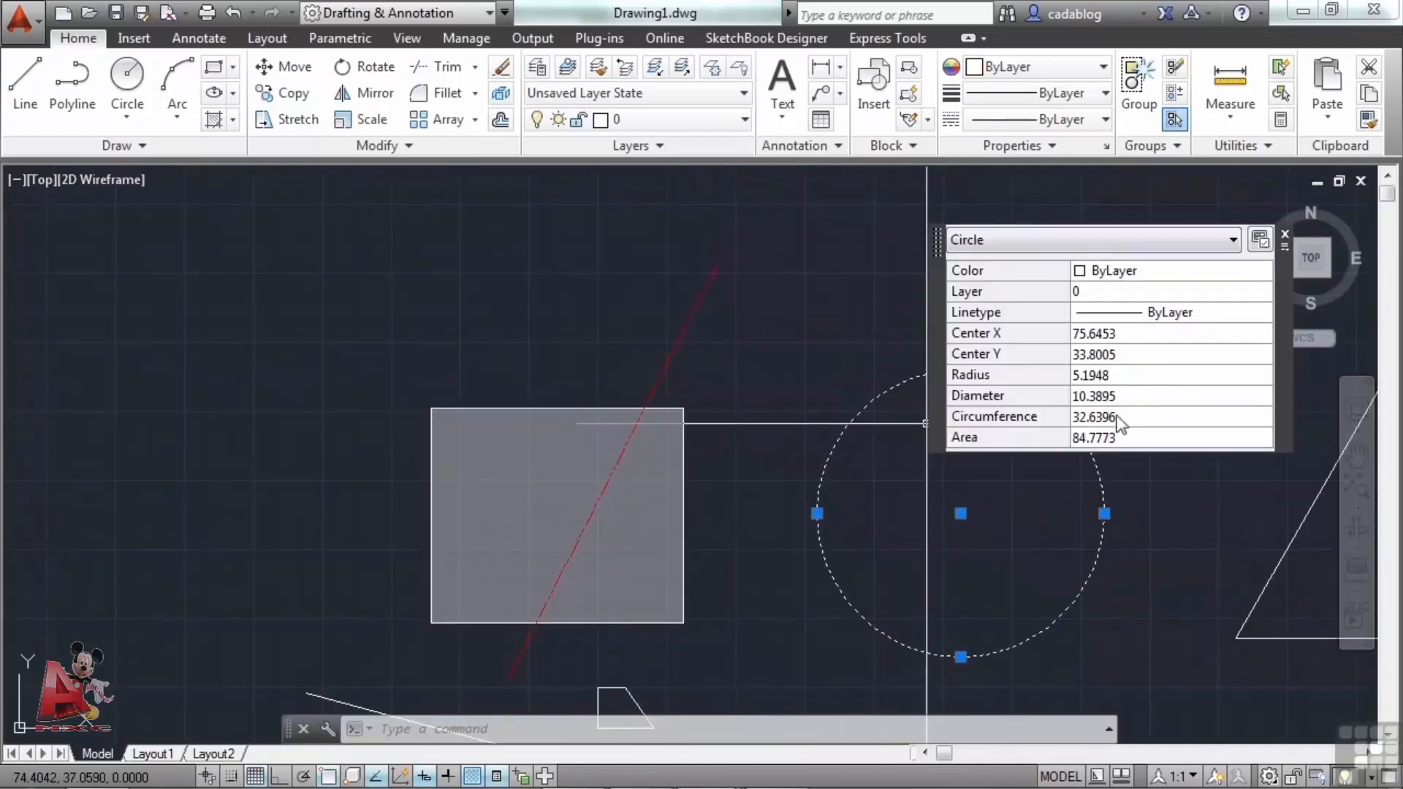
click(726, 366)
click(649, 300)
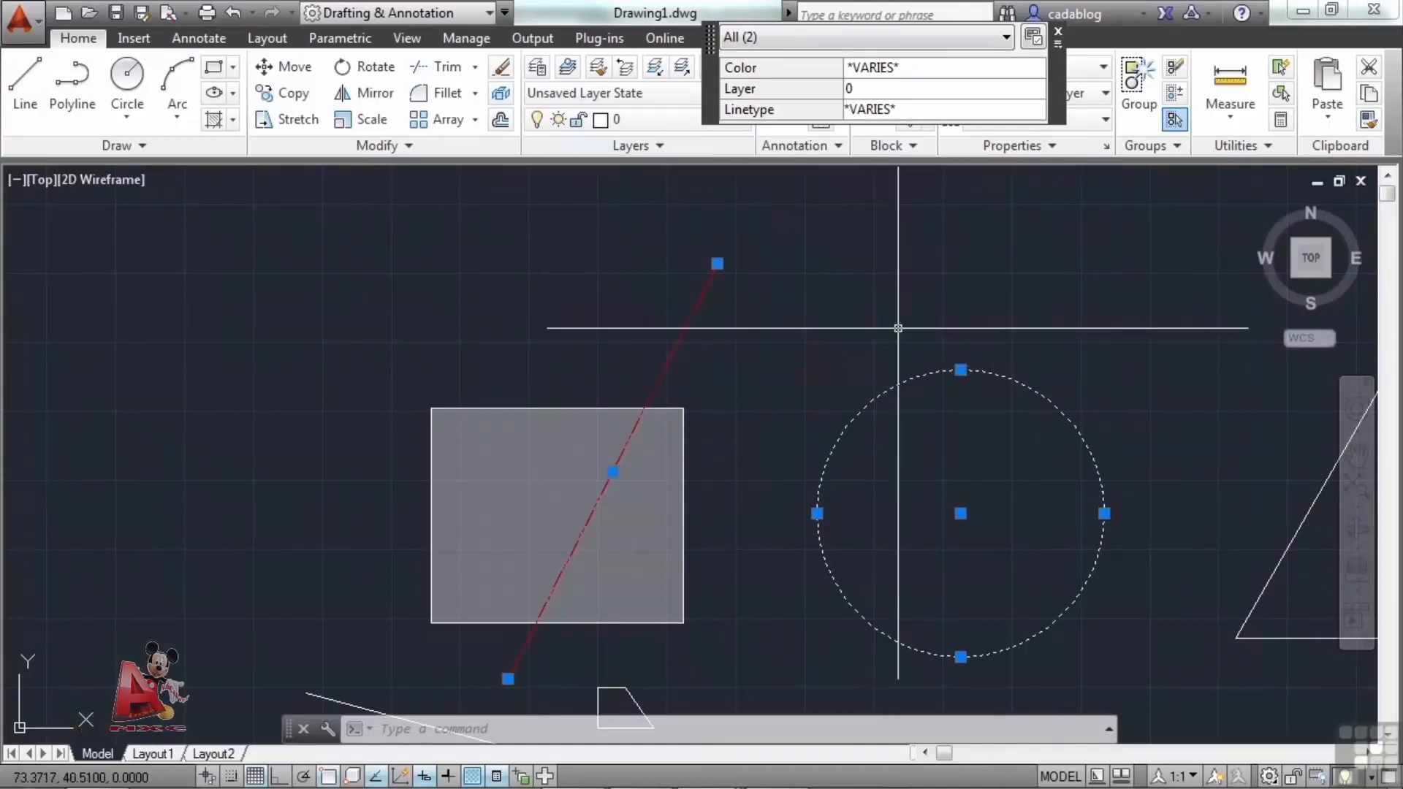
key(Escape)
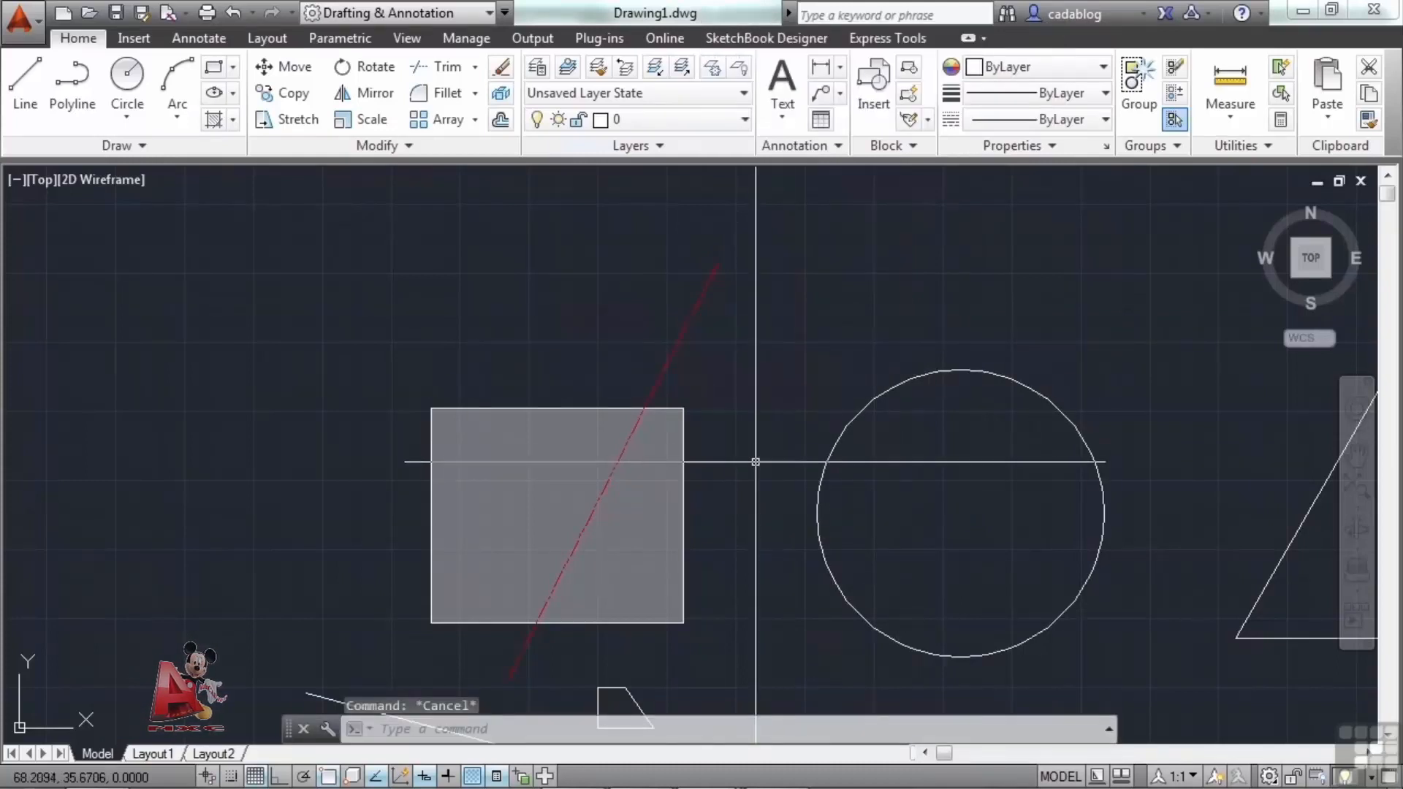
- Turn off Quick Properties, and open and close the full Properties palette
scroll(499, 389, down, 2)
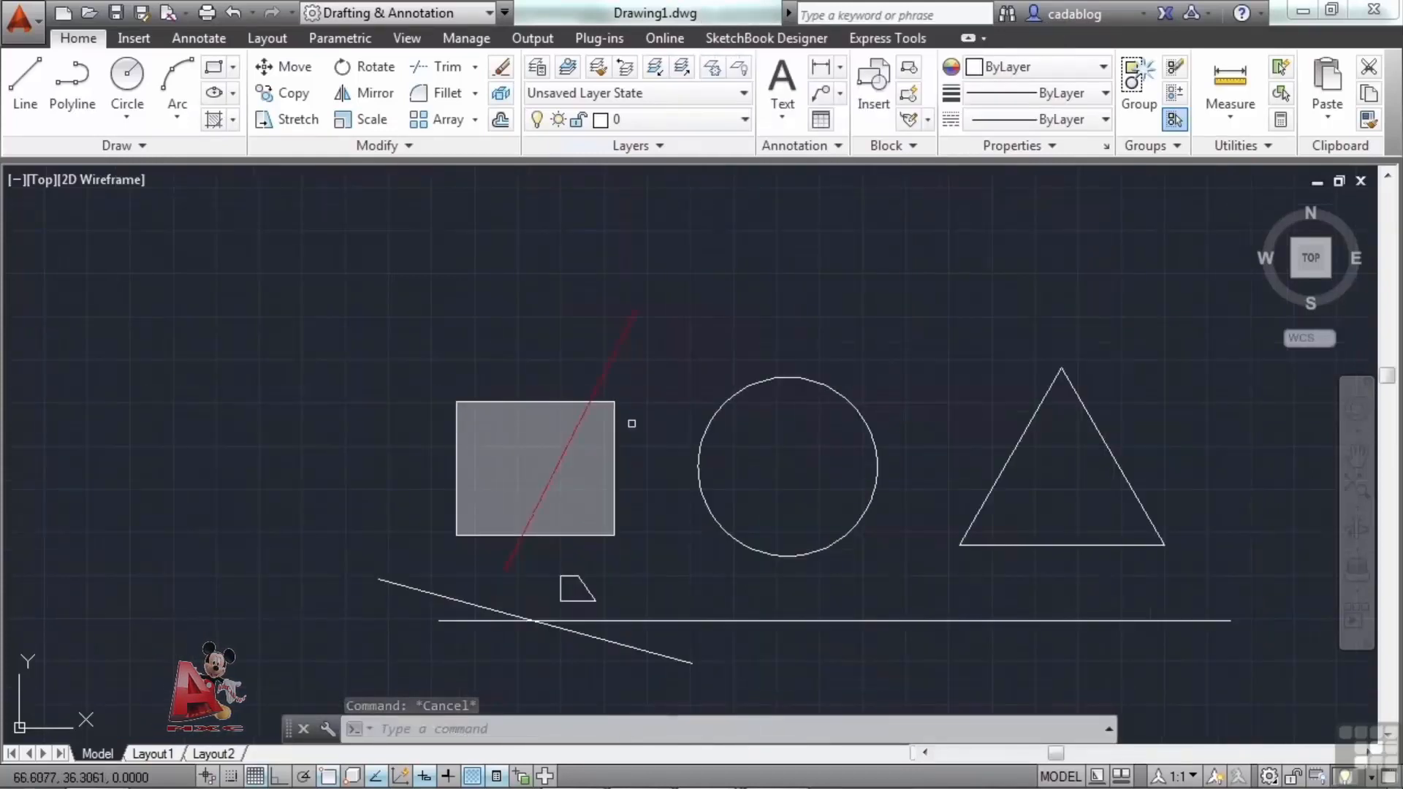
click(496, 774)
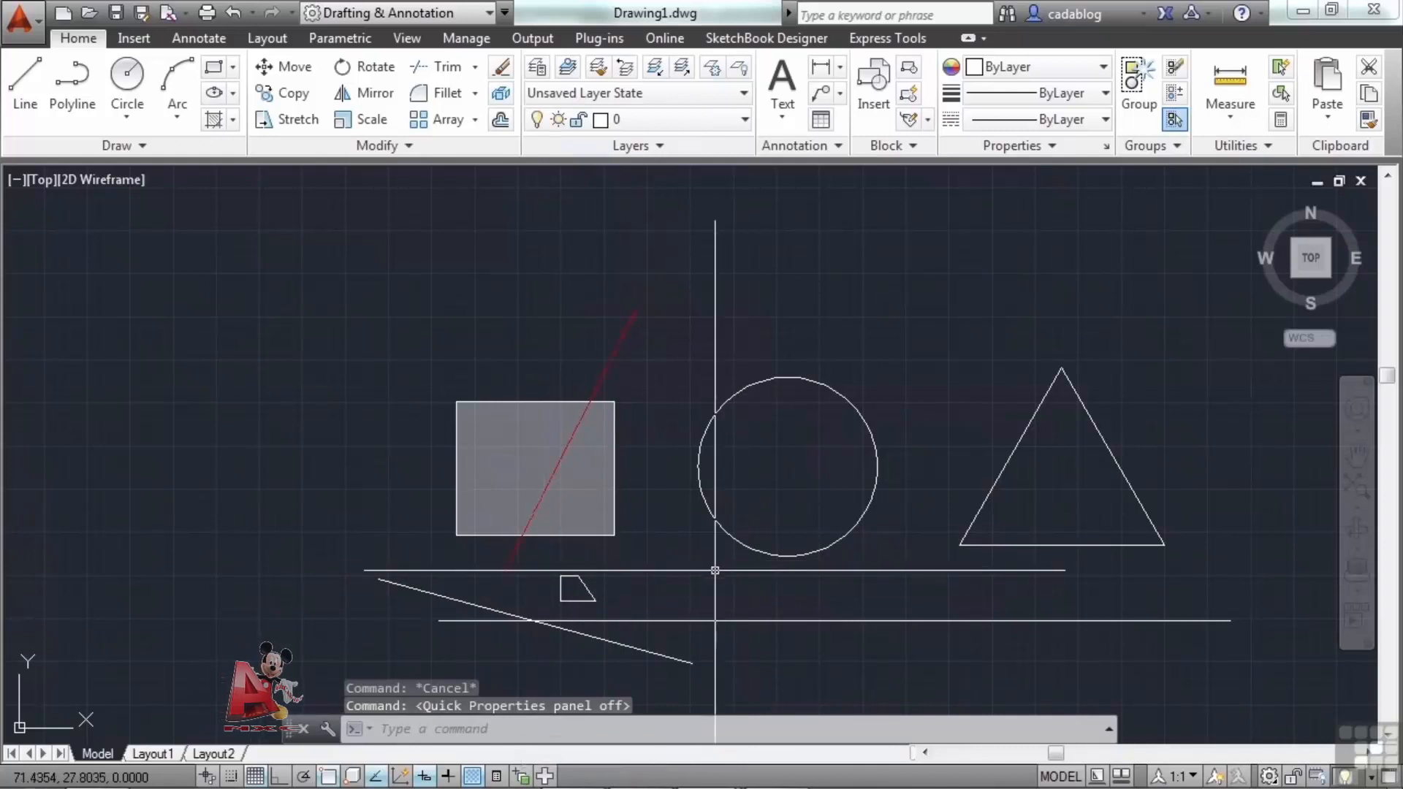
key(ctrl+1)
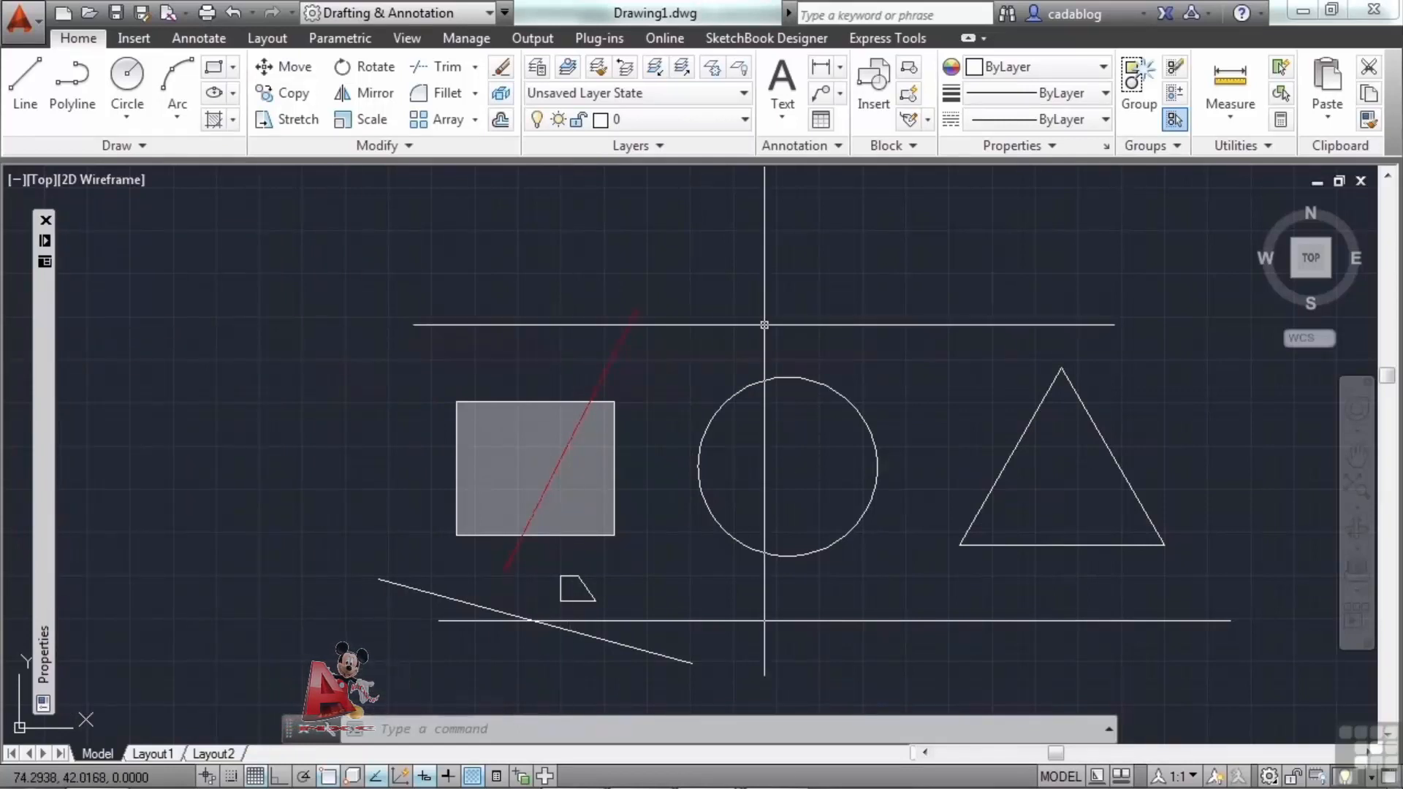
click(45, 218)
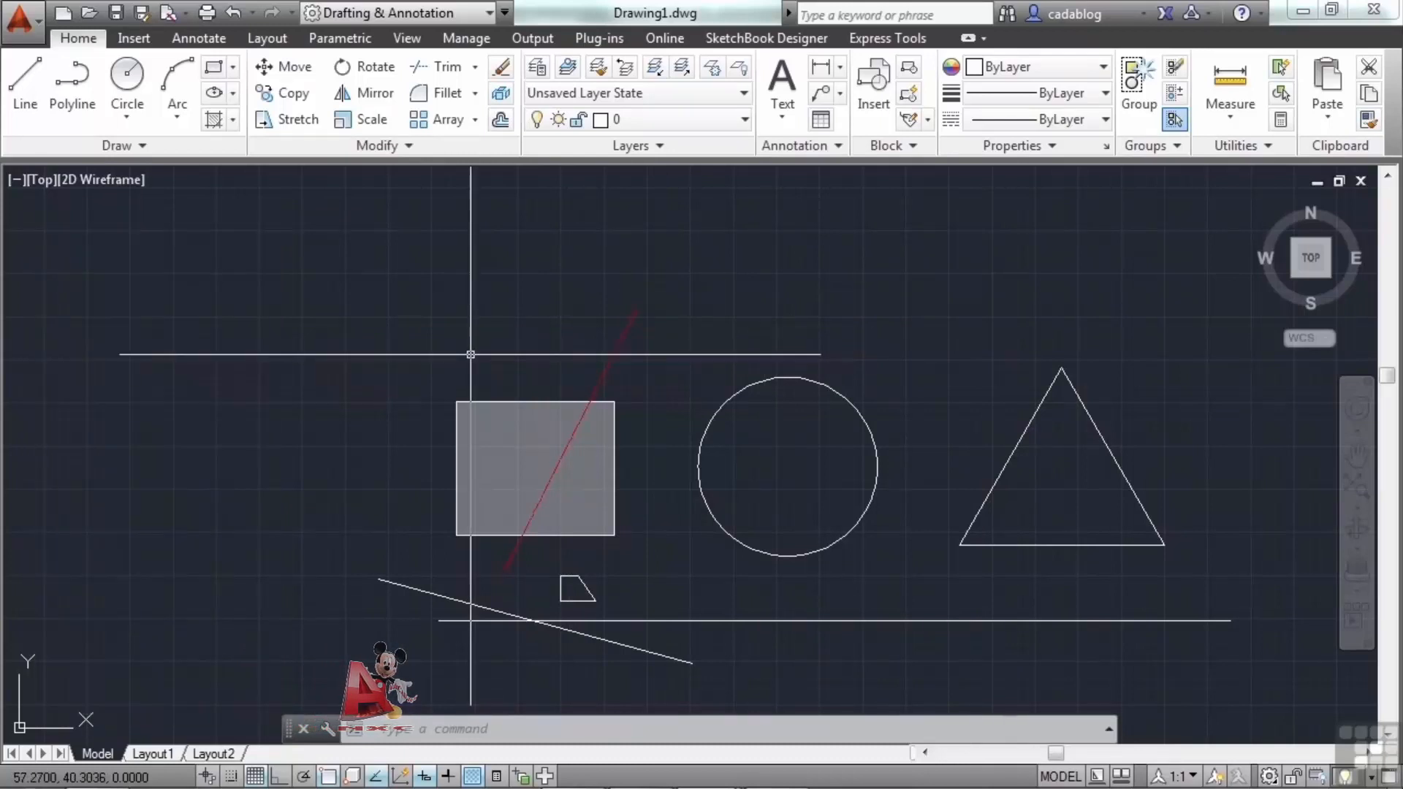
- Turn on Selection Cycling
middle_drag(485, 341, 452, 321)
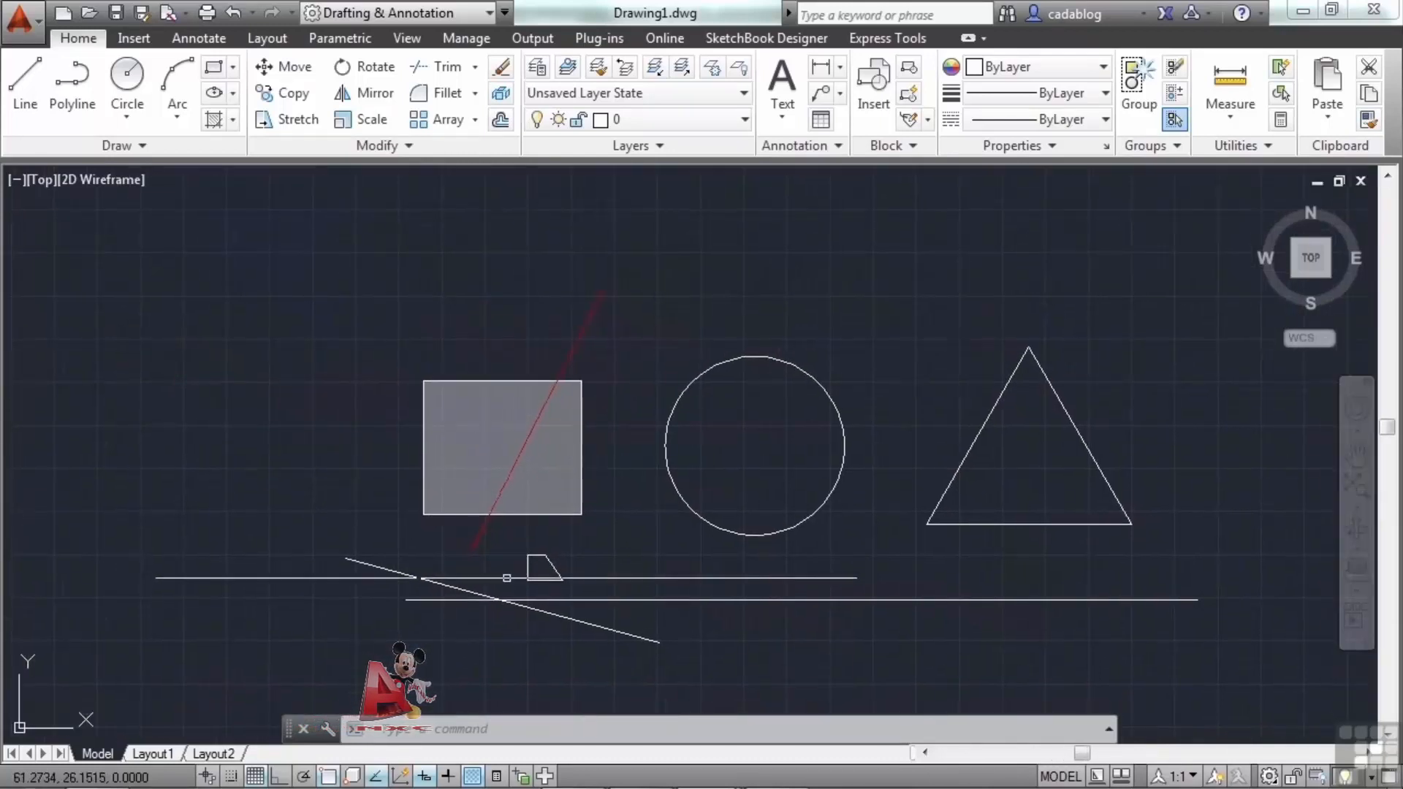
click(521, 776)
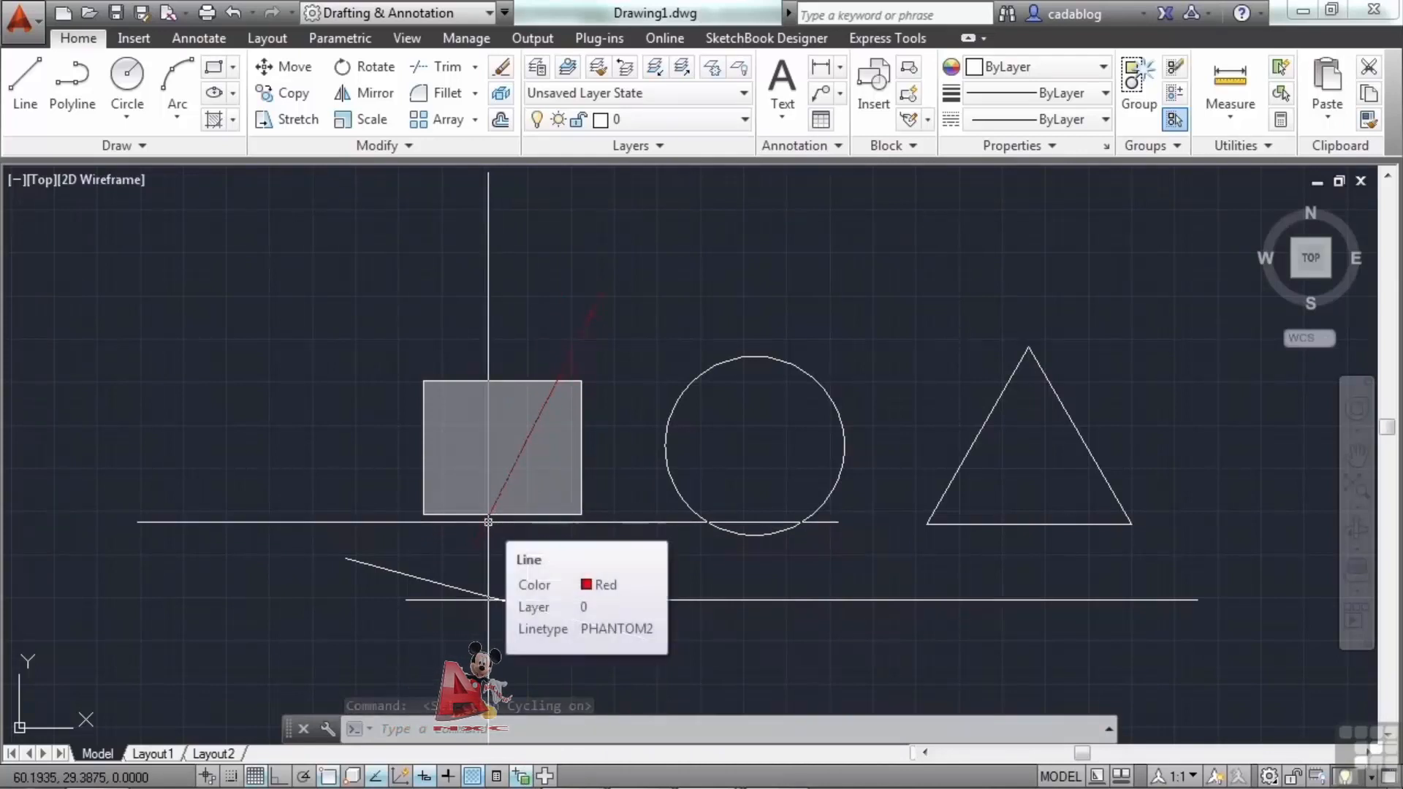
- Delete the rectangle's solid hatch by picking Hatch from the overlapping objects where the red line crosses the top edge, and undo the deletion
scroll(488, 519, up, 6)
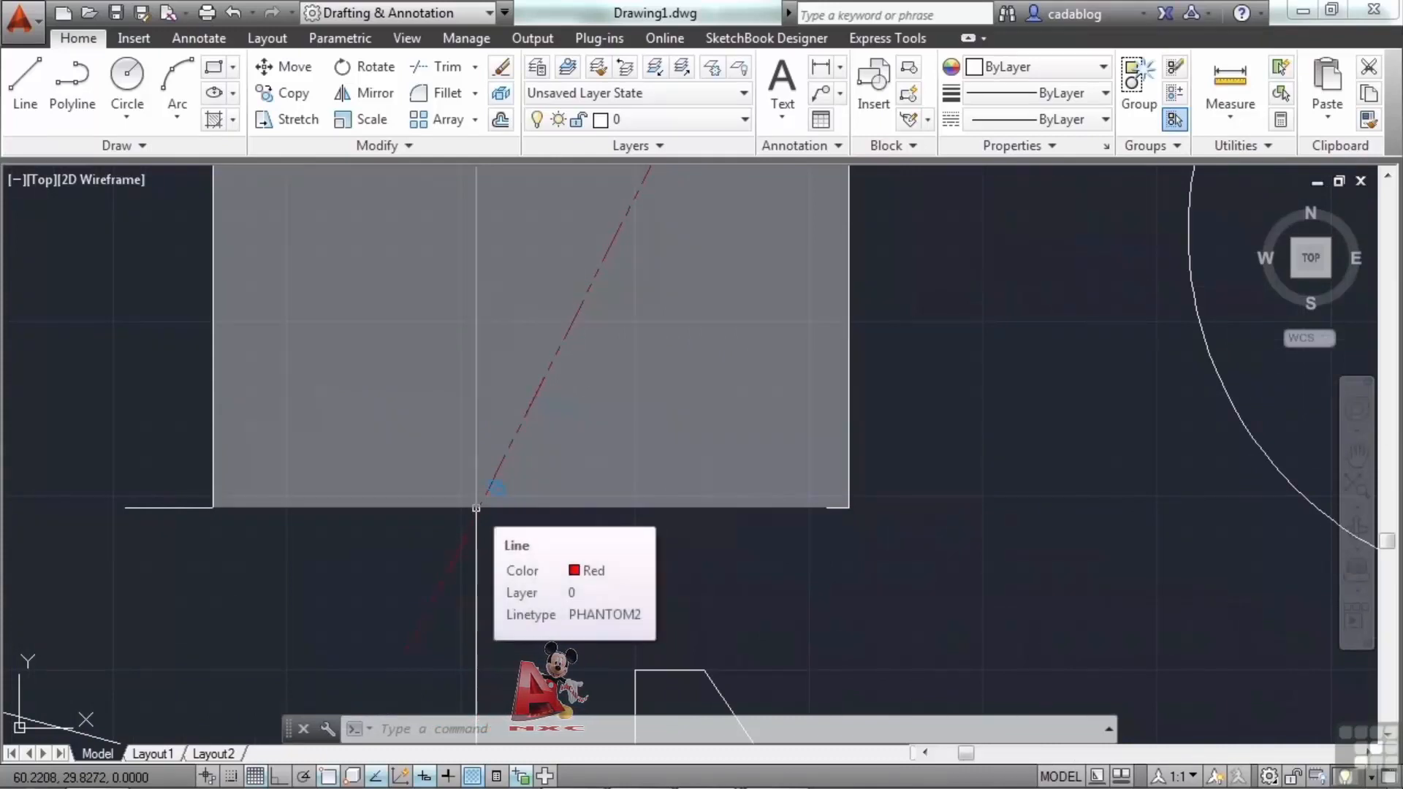
scroll(477, 508, down, 2)
middle_drag(661, 256, 642, 383)
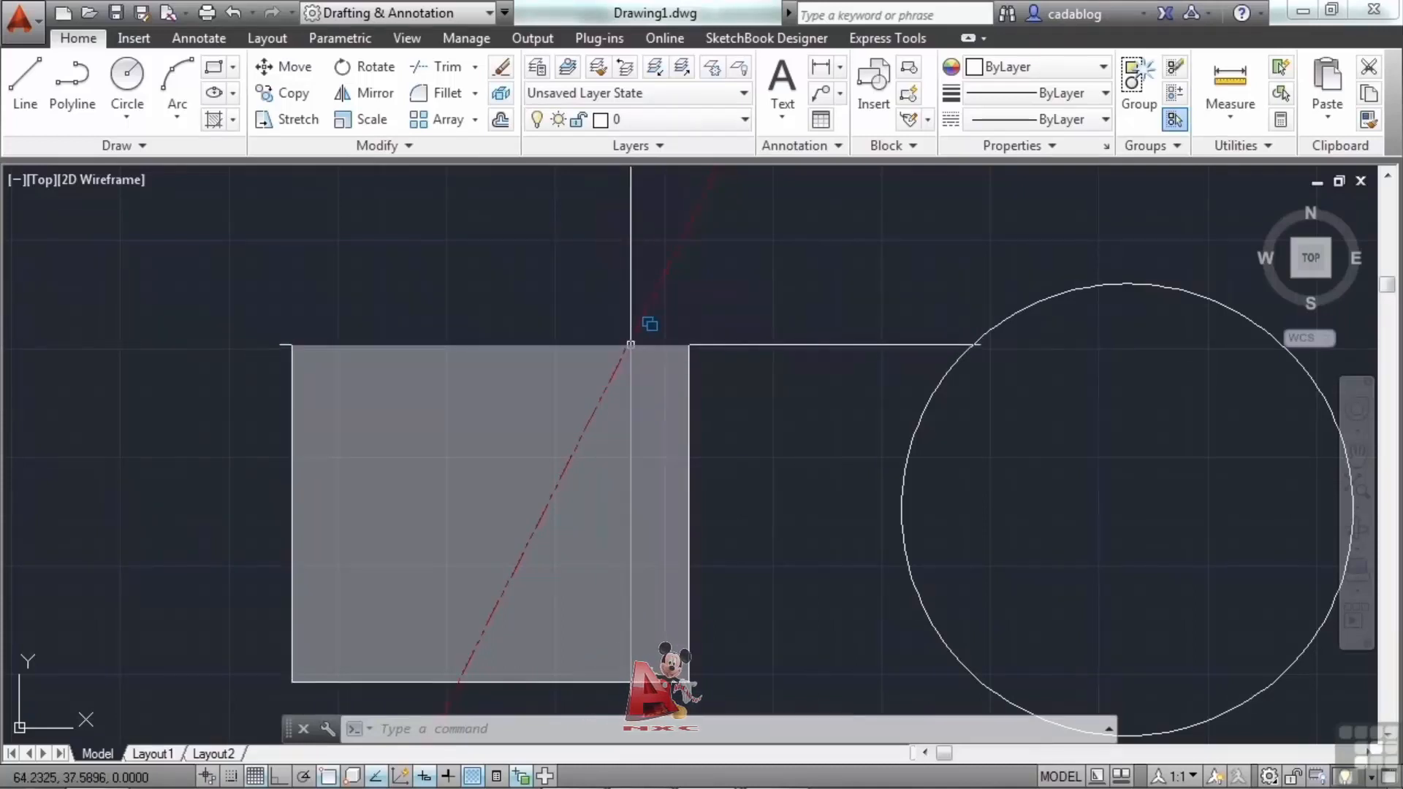
mouse_move(630, 344)
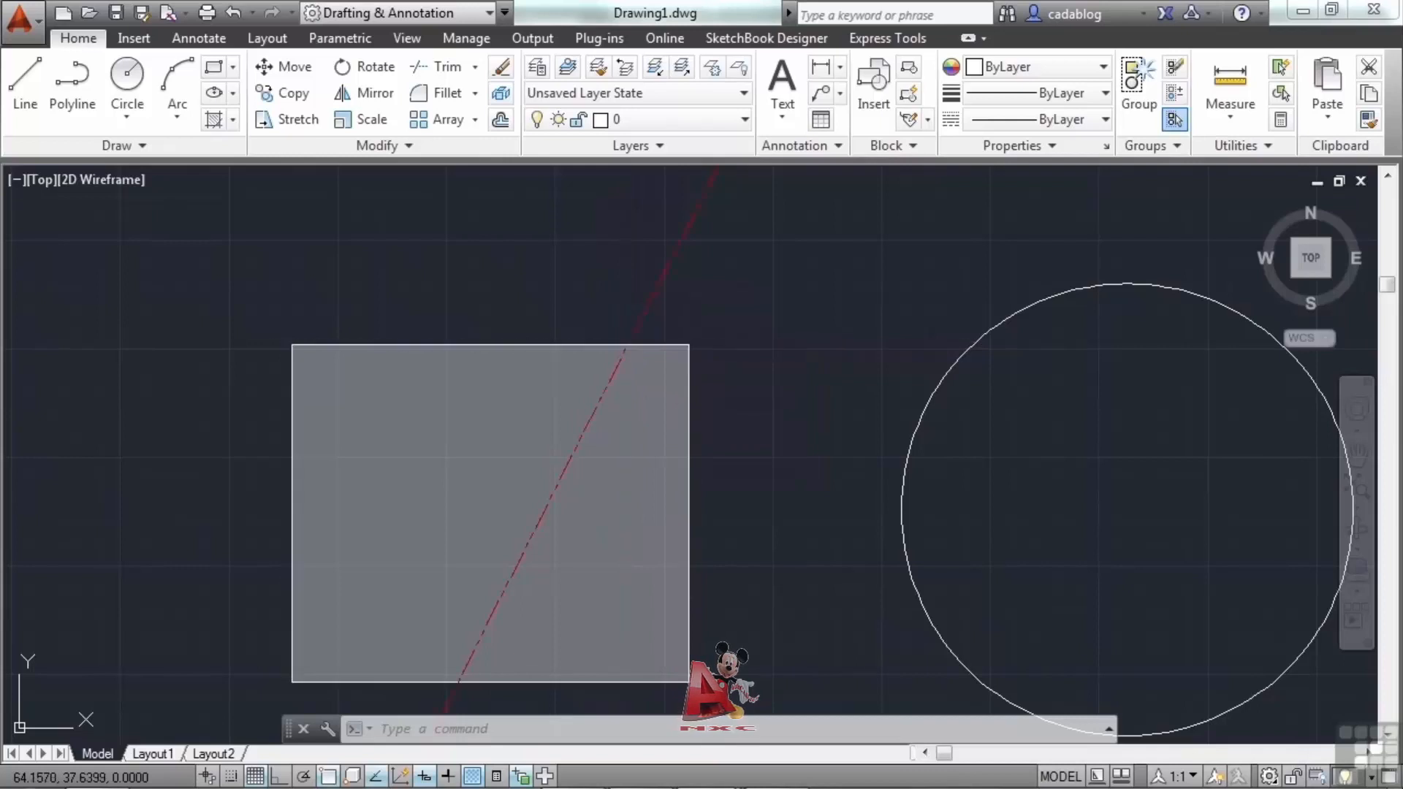
click(629, 341)
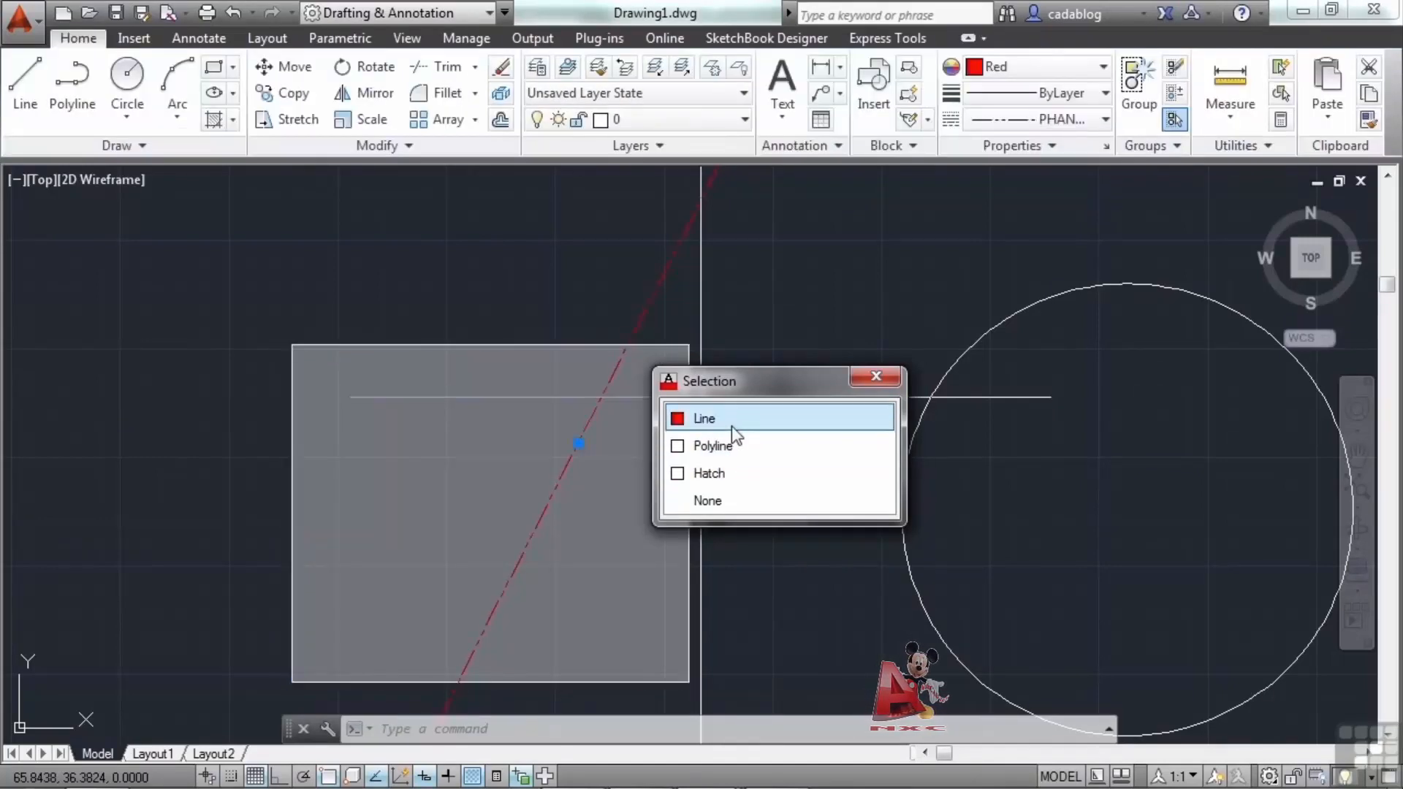
click(733, 480)
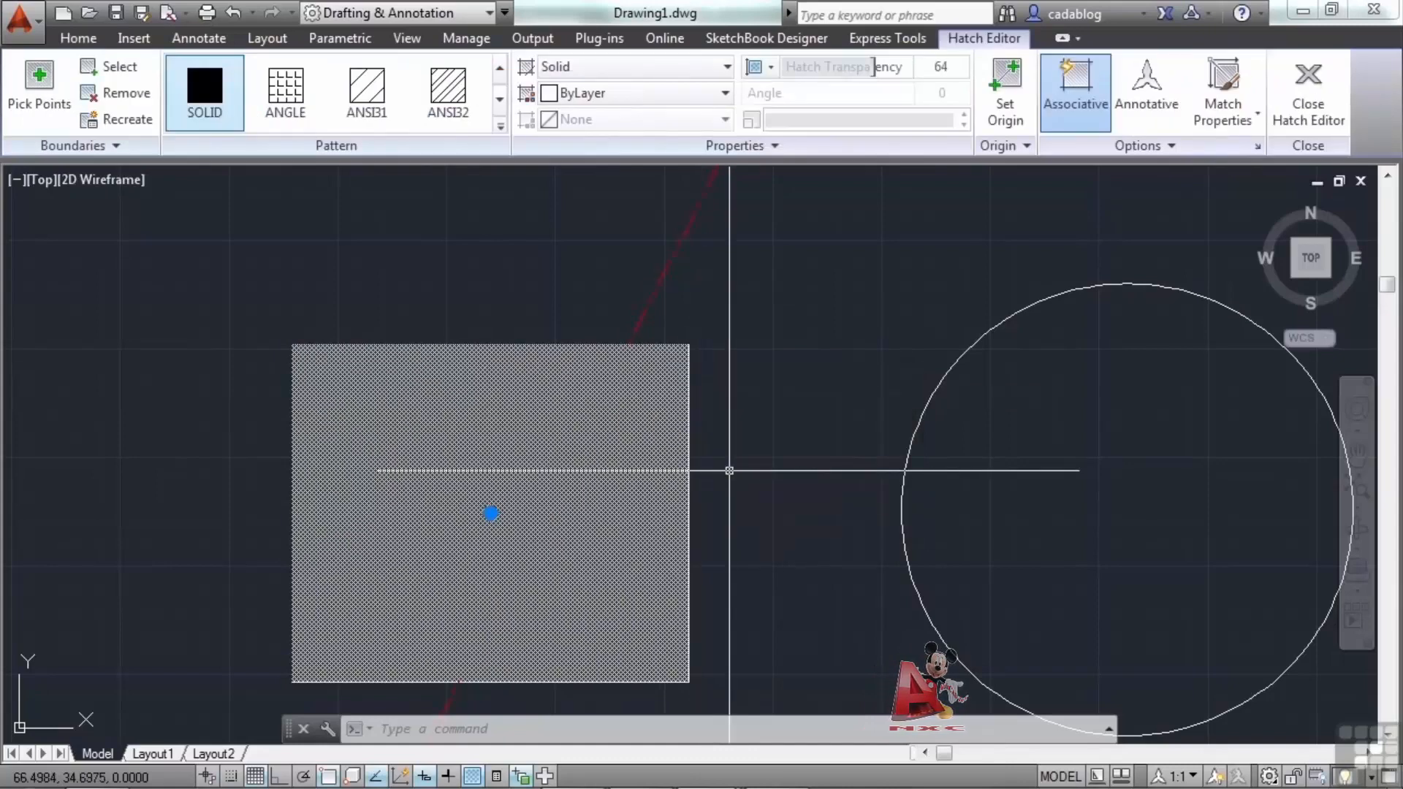
key(Delete)
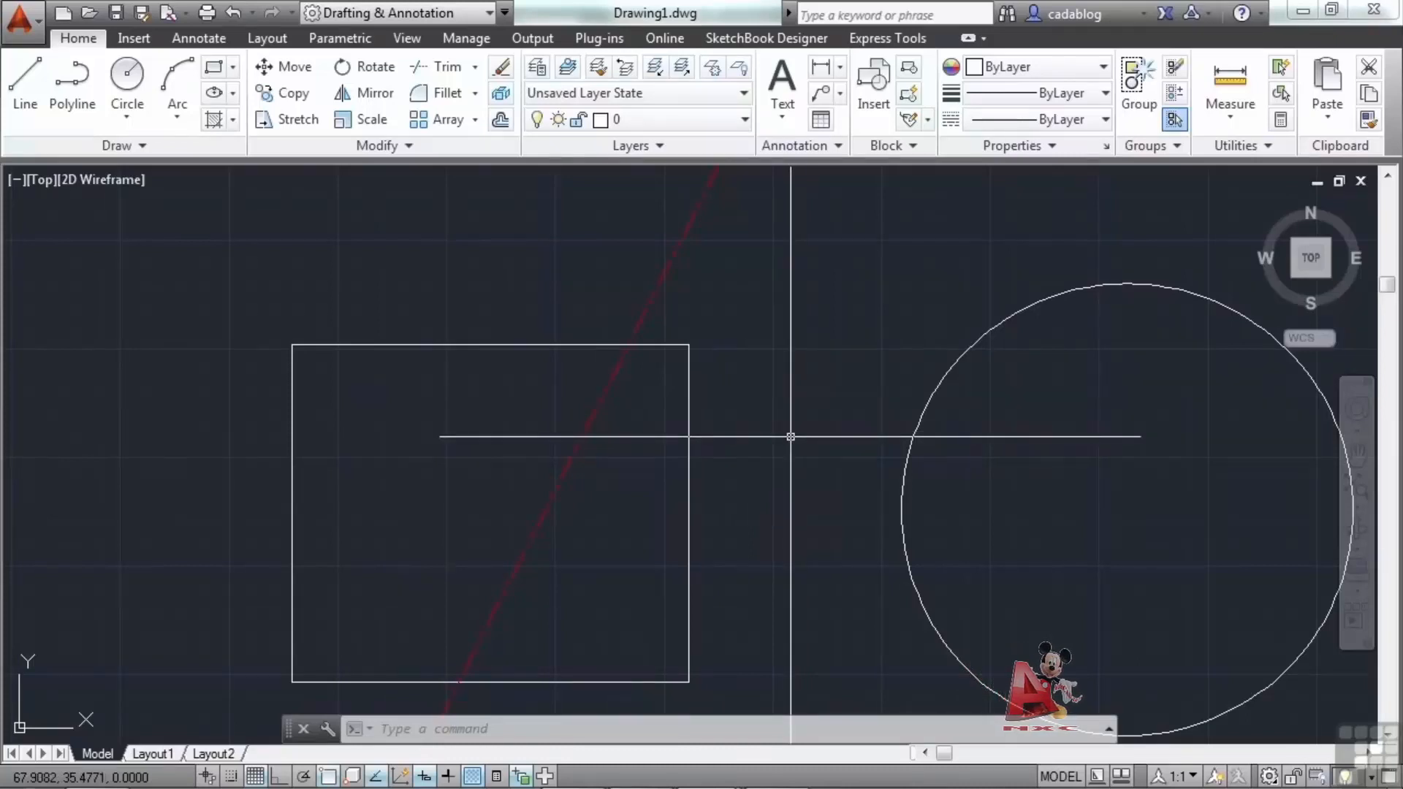
key(ctrl+z)
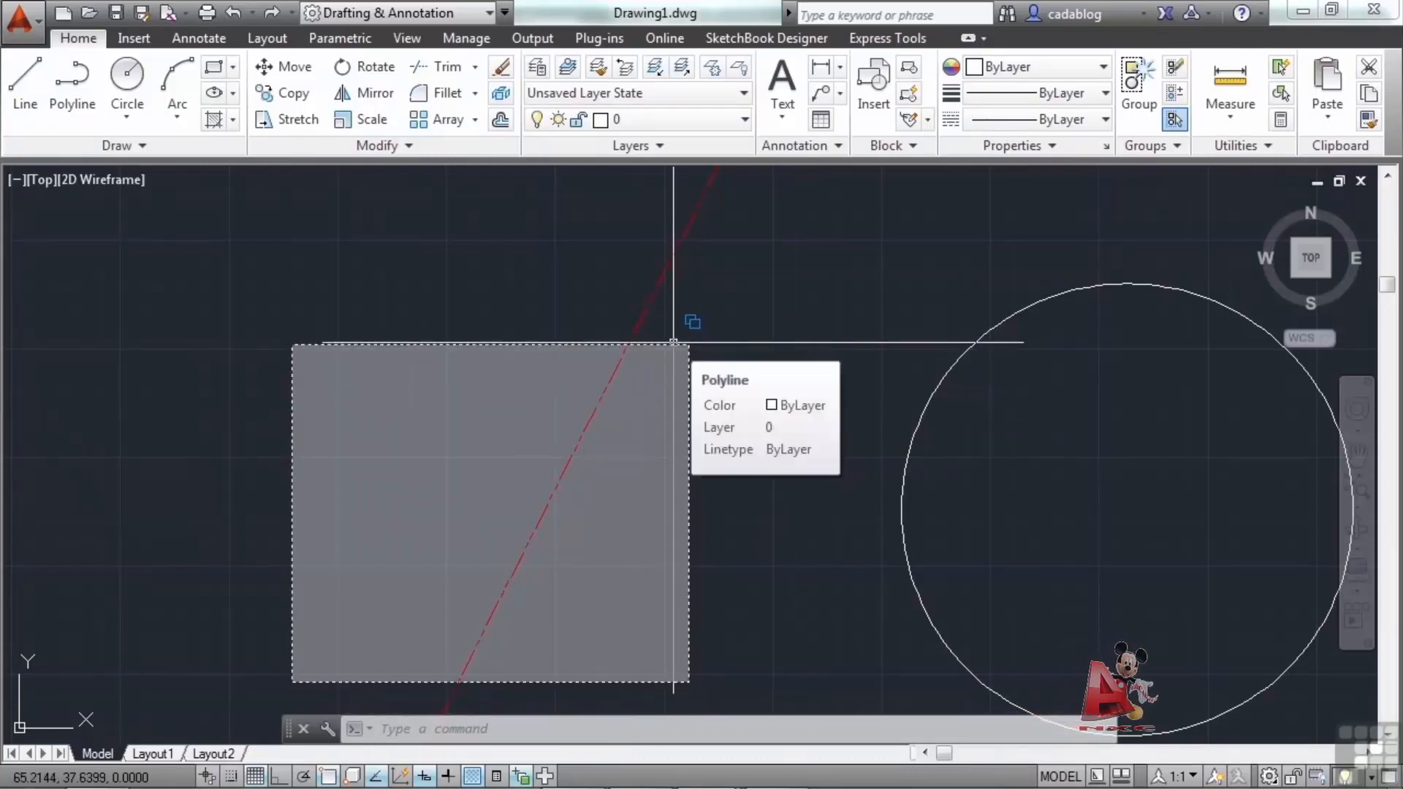
- Compare picking the rectangle's top edge with Selection Cycling on and with it turned off, clearing the selection each time
click(673, 341)
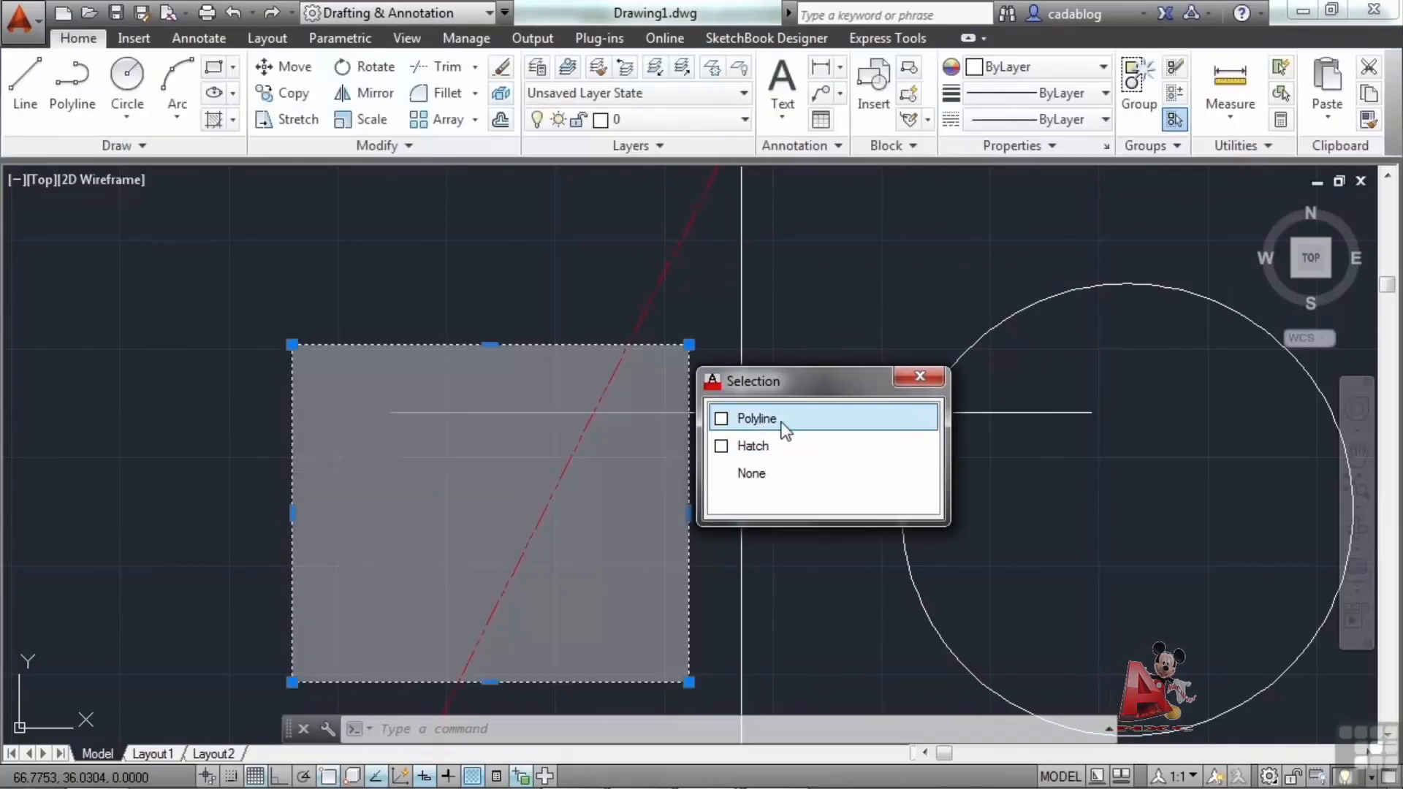
key(Escape)
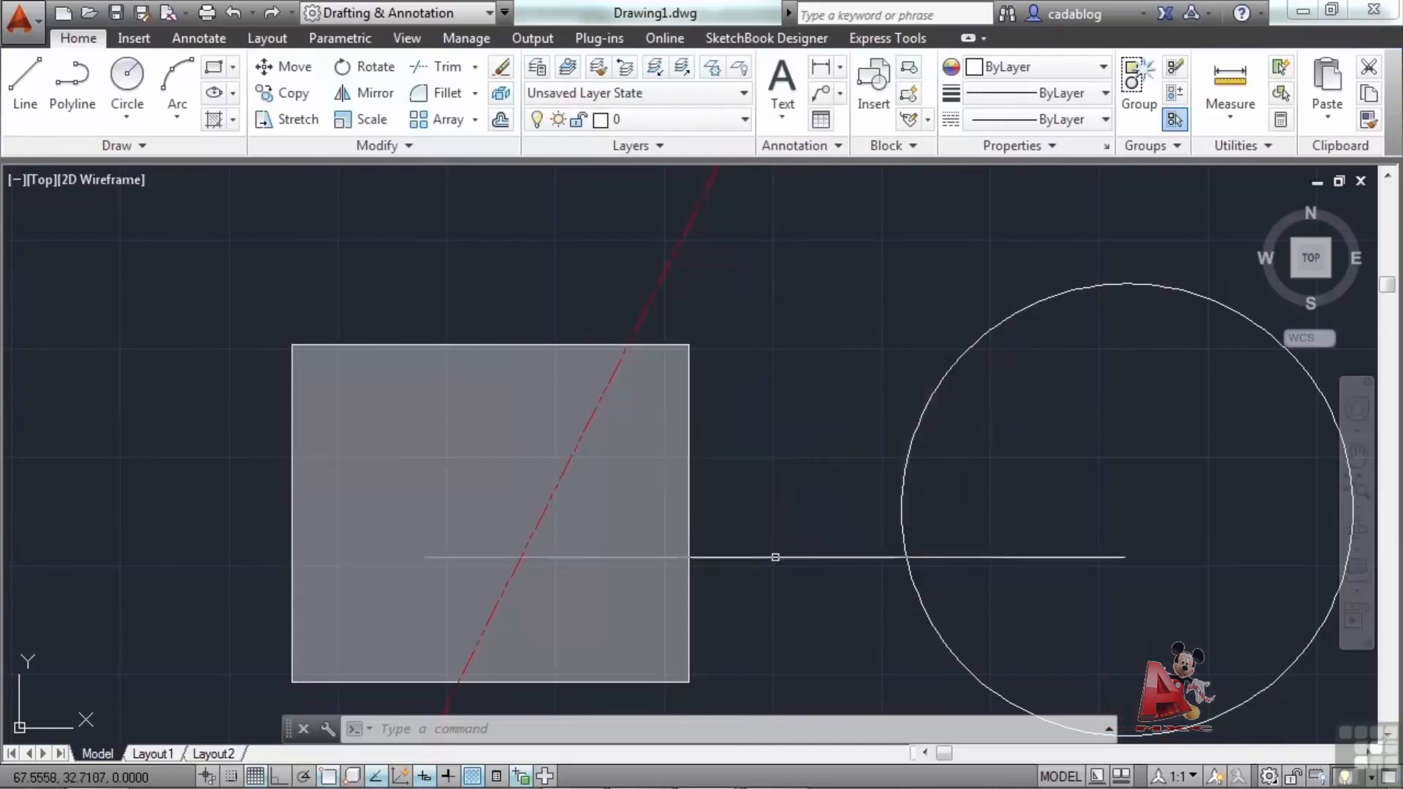
click(521, 776)
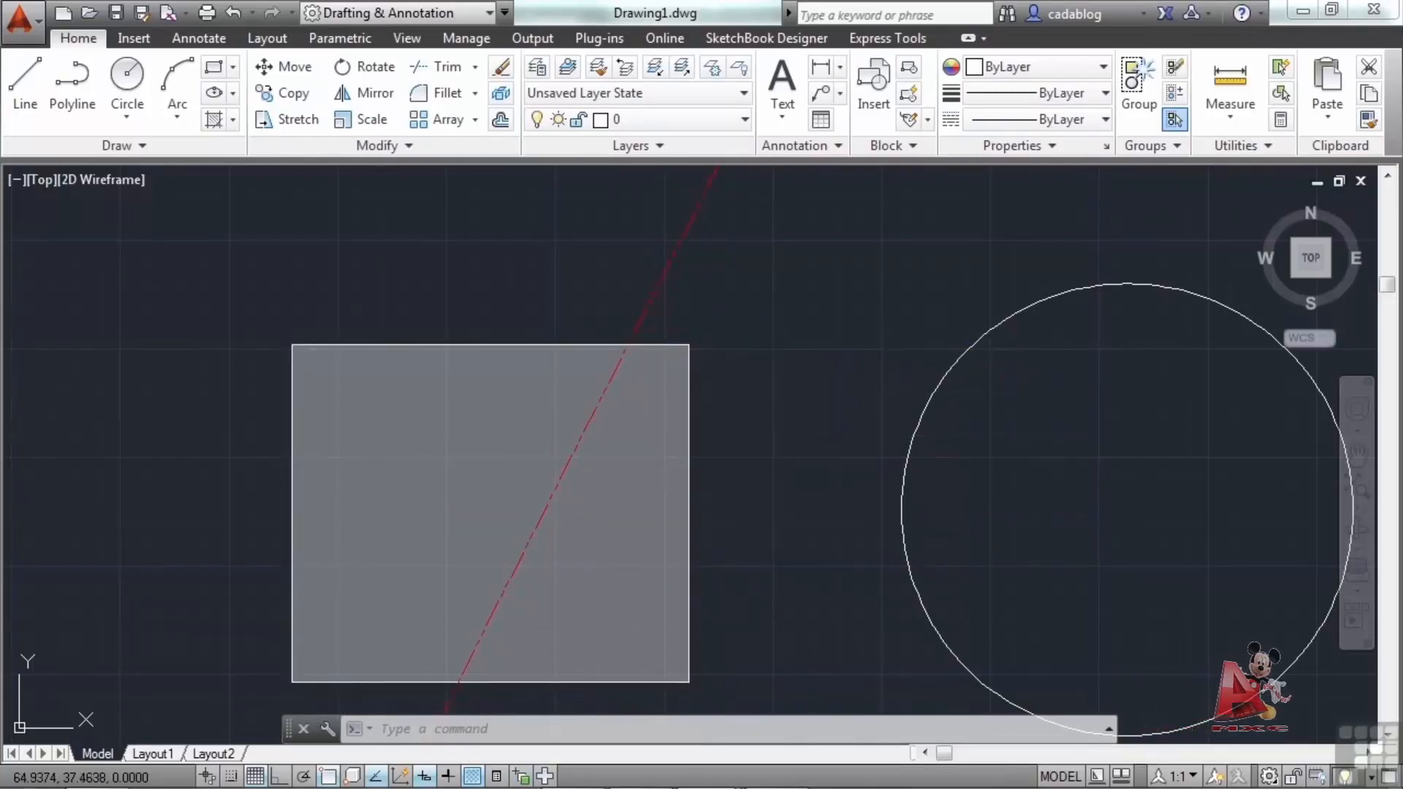
click(657, 357)
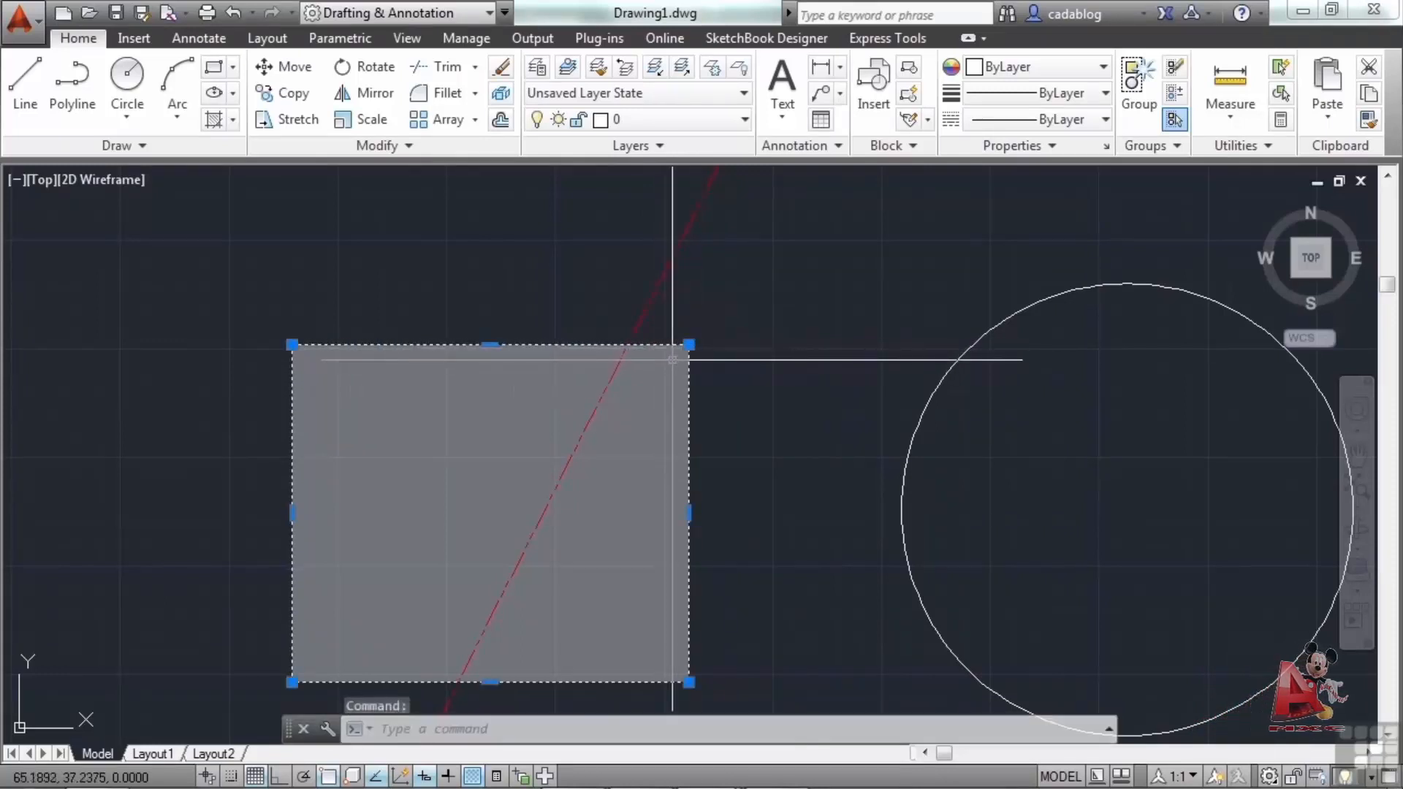
key(Escape)
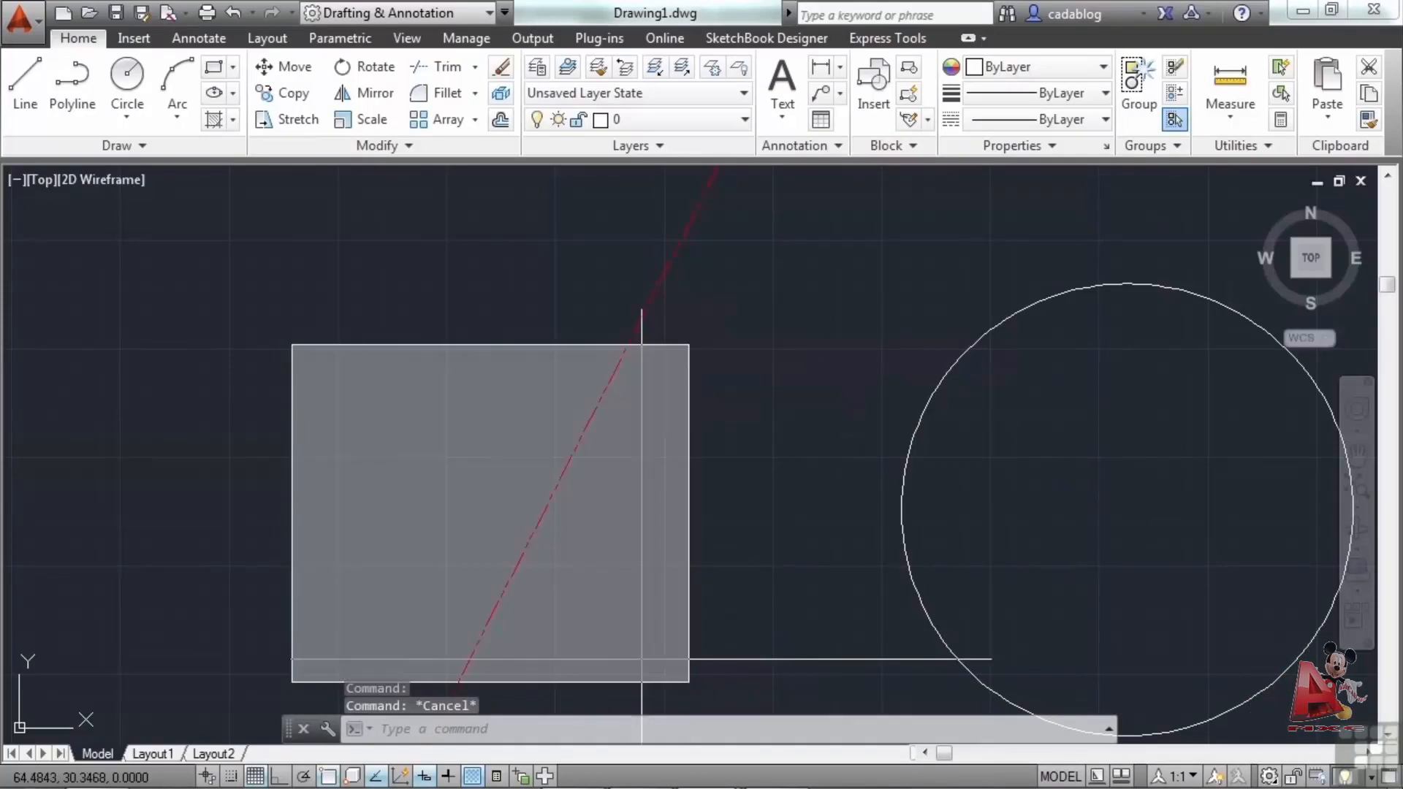
- Turn the Annotation Monitor on and back off
click(546, 776)
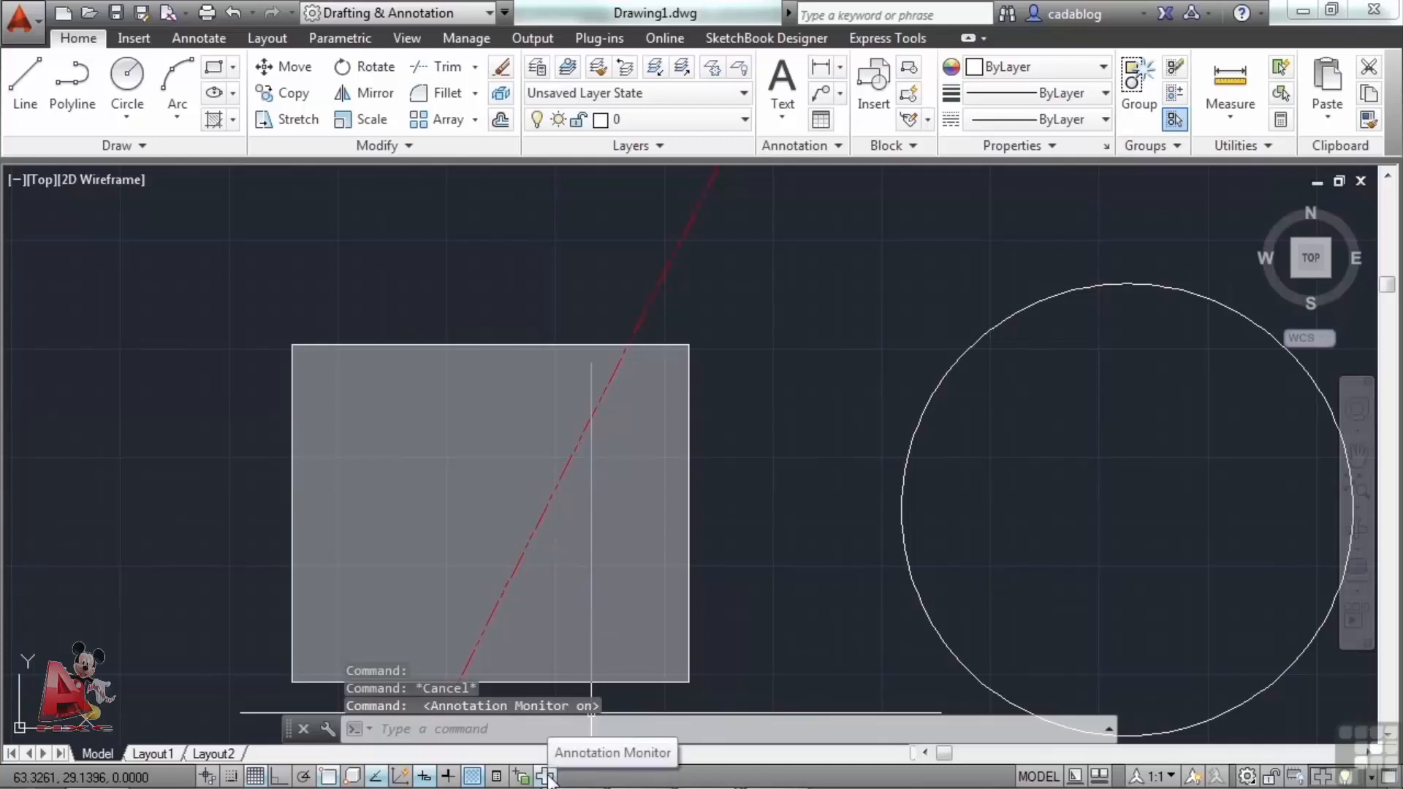
click(547, 775)
click(547, 775)
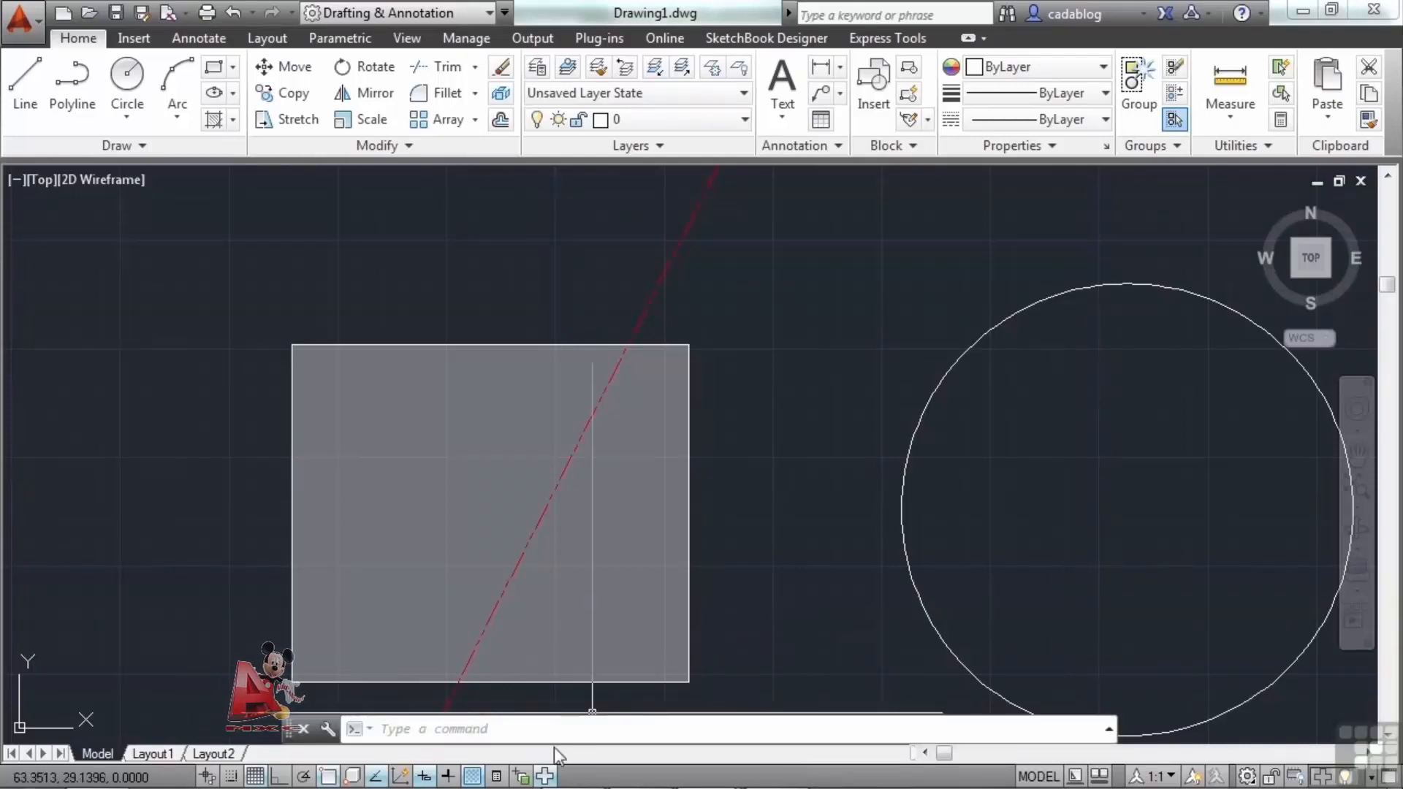
click(544, 777)
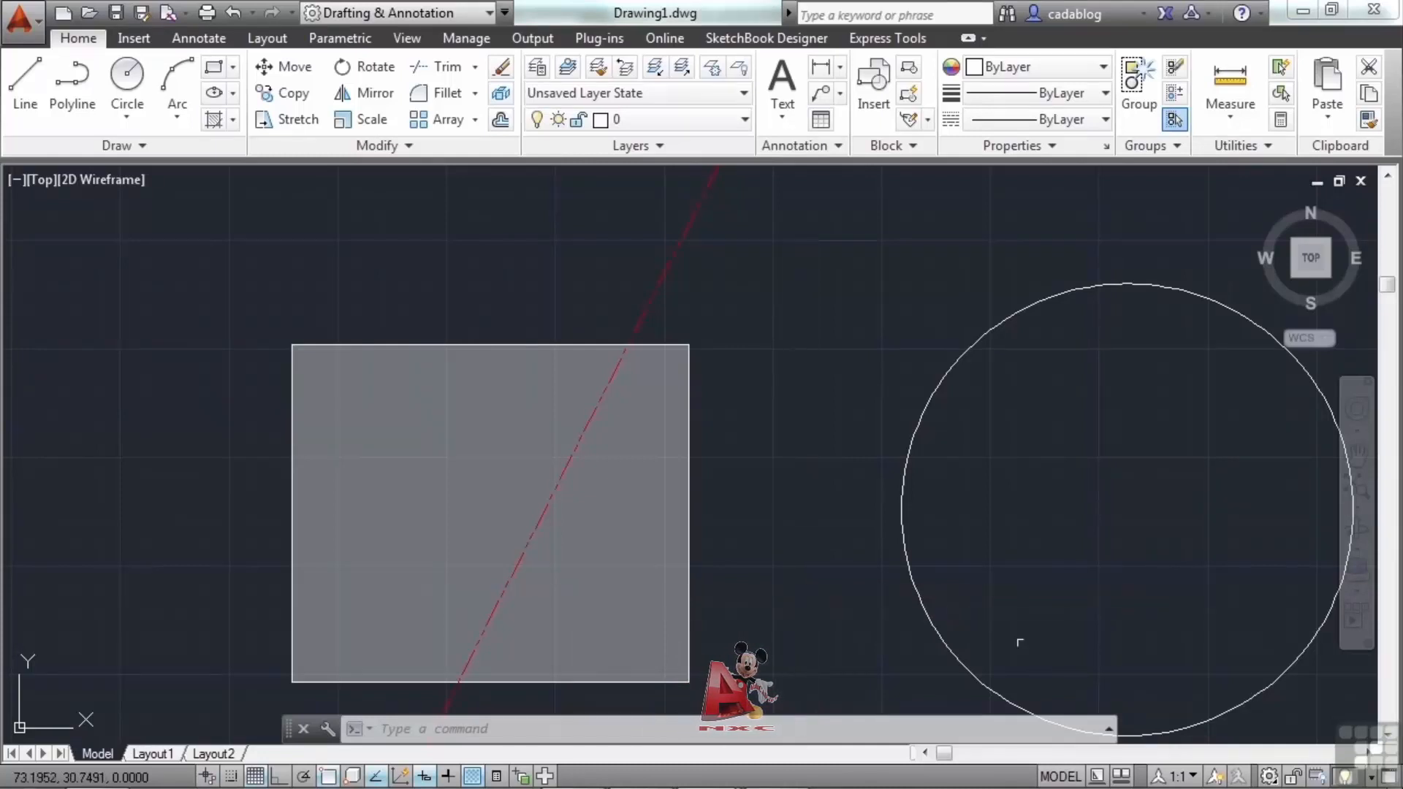
- Switch to Layout1, alternate its viewport between model space and paper space, and return to the Model layout
click(1061, 777)
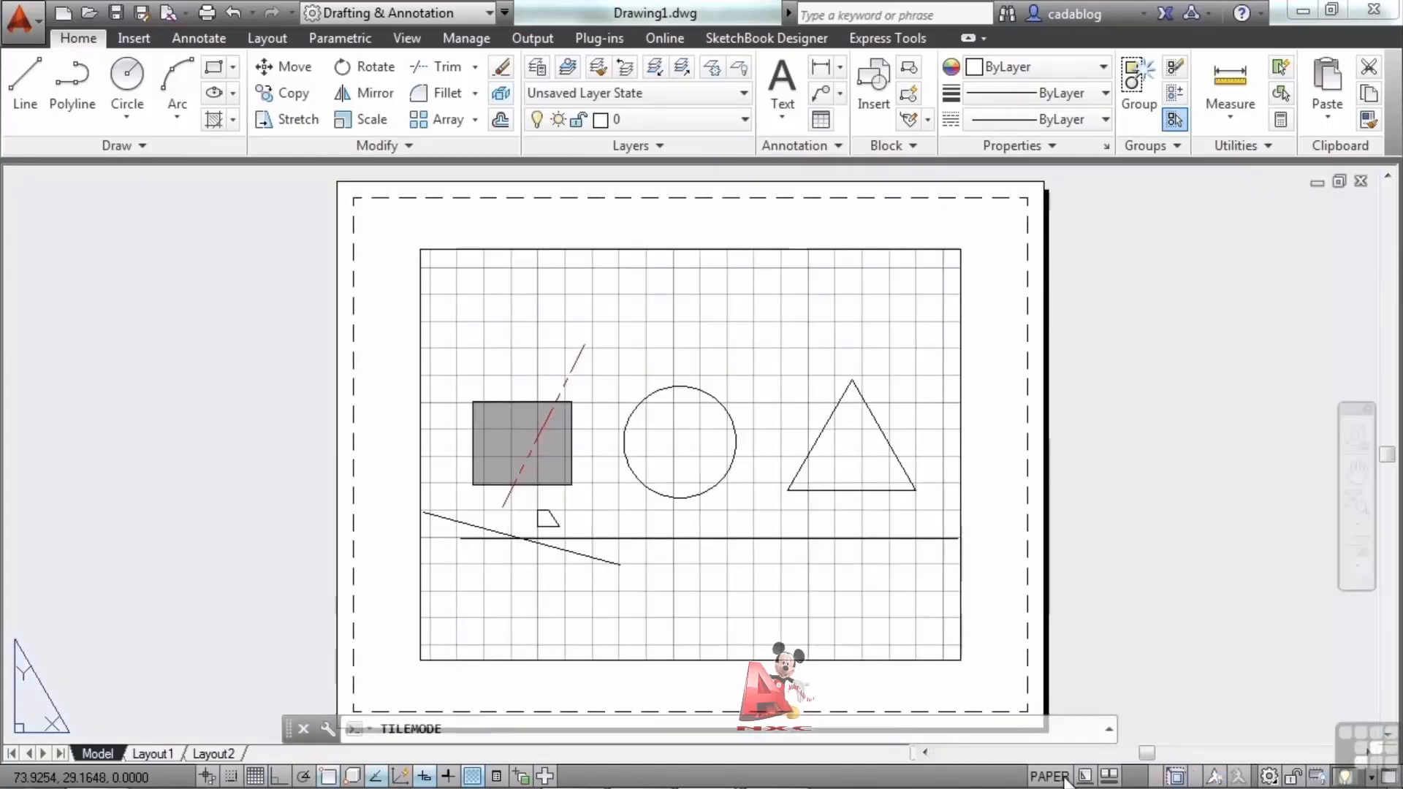
middle_drag(745, 532, 735, 488)
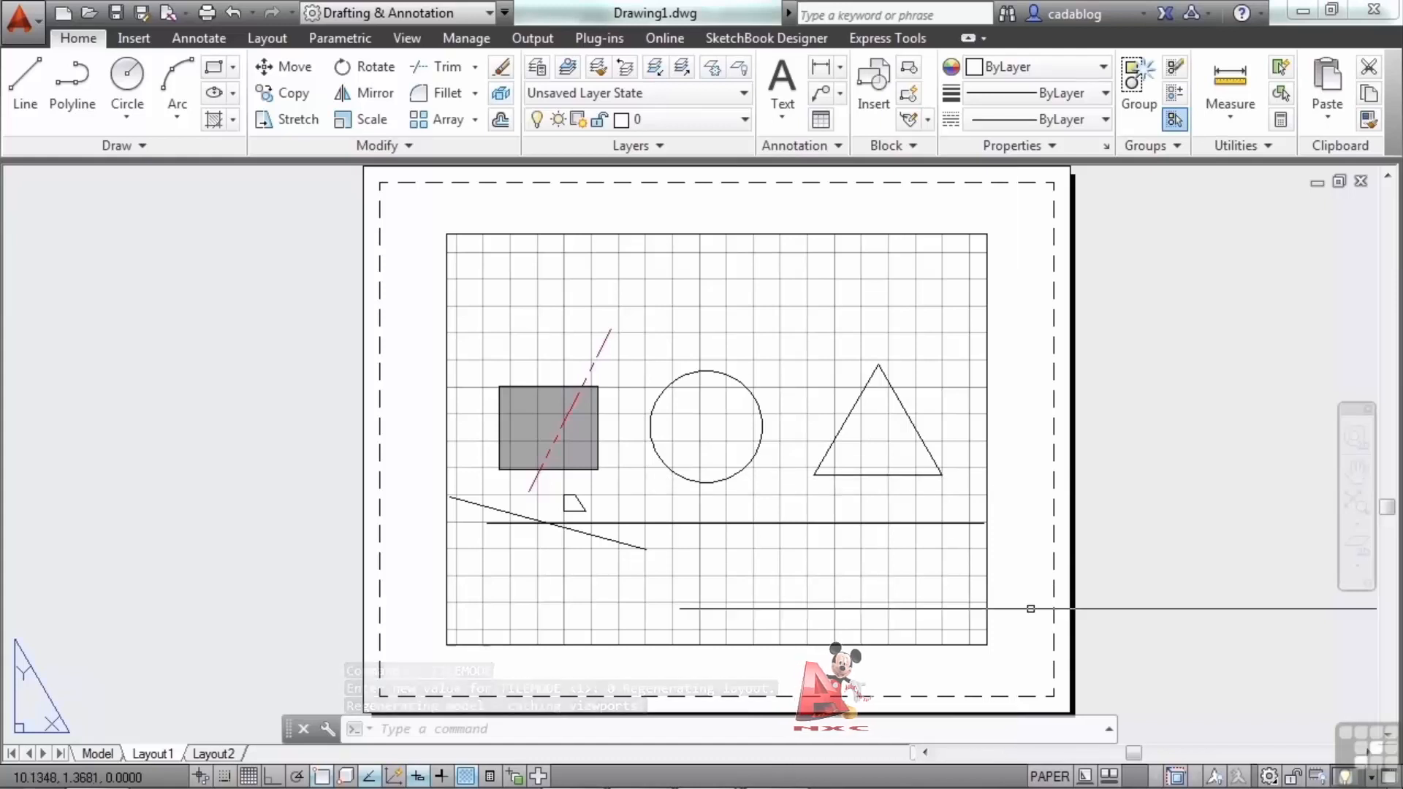
double_click(863, 595)
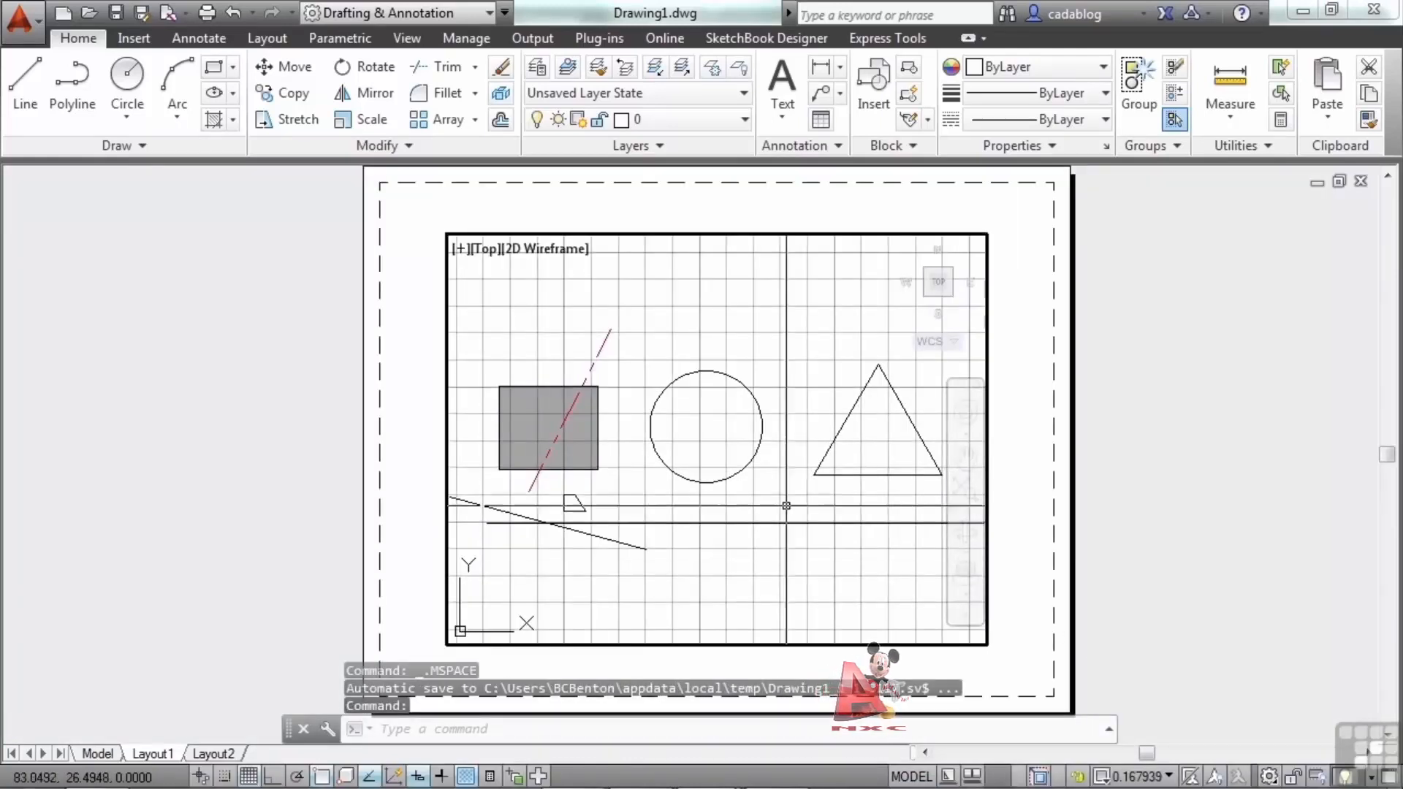
double_click(1010, 581)
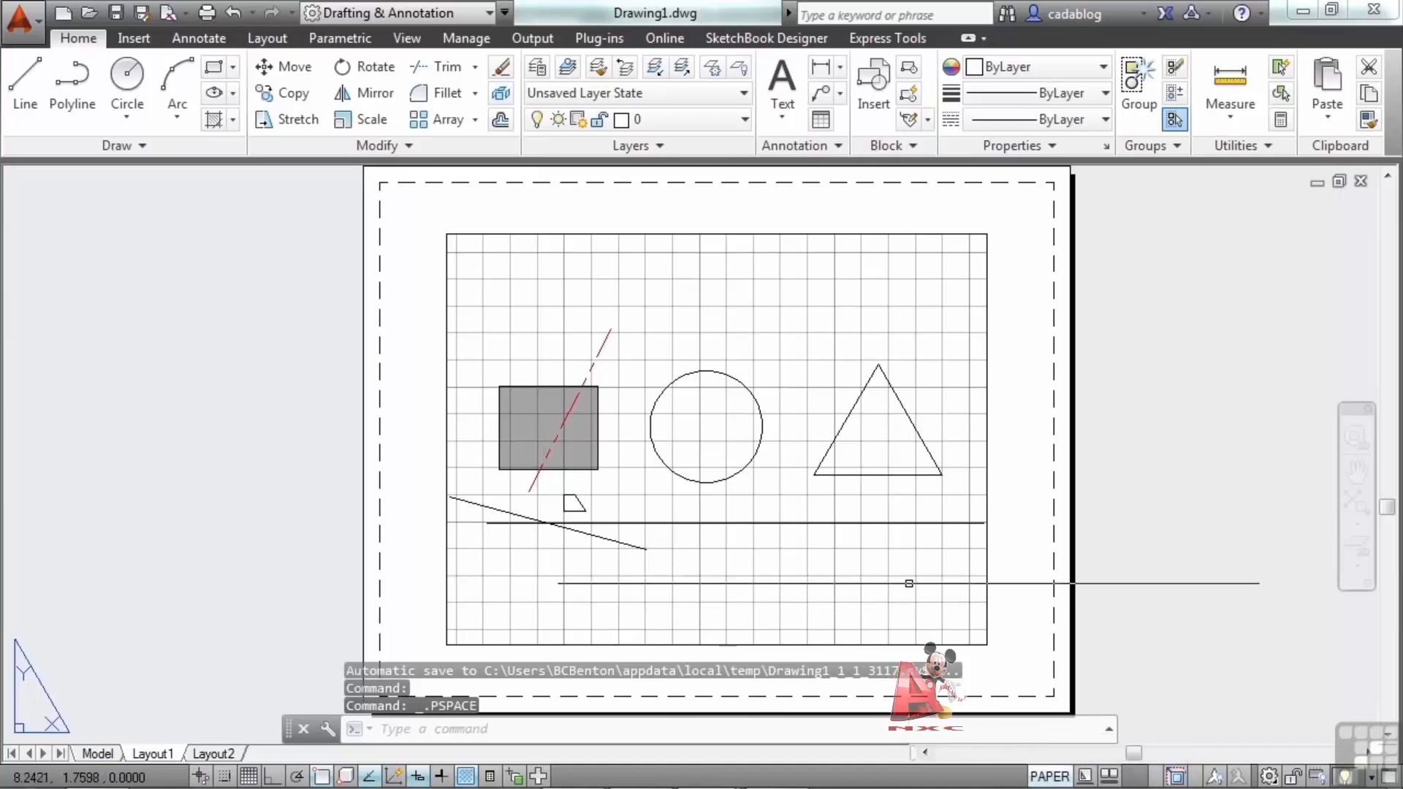
double_click(945, 595)
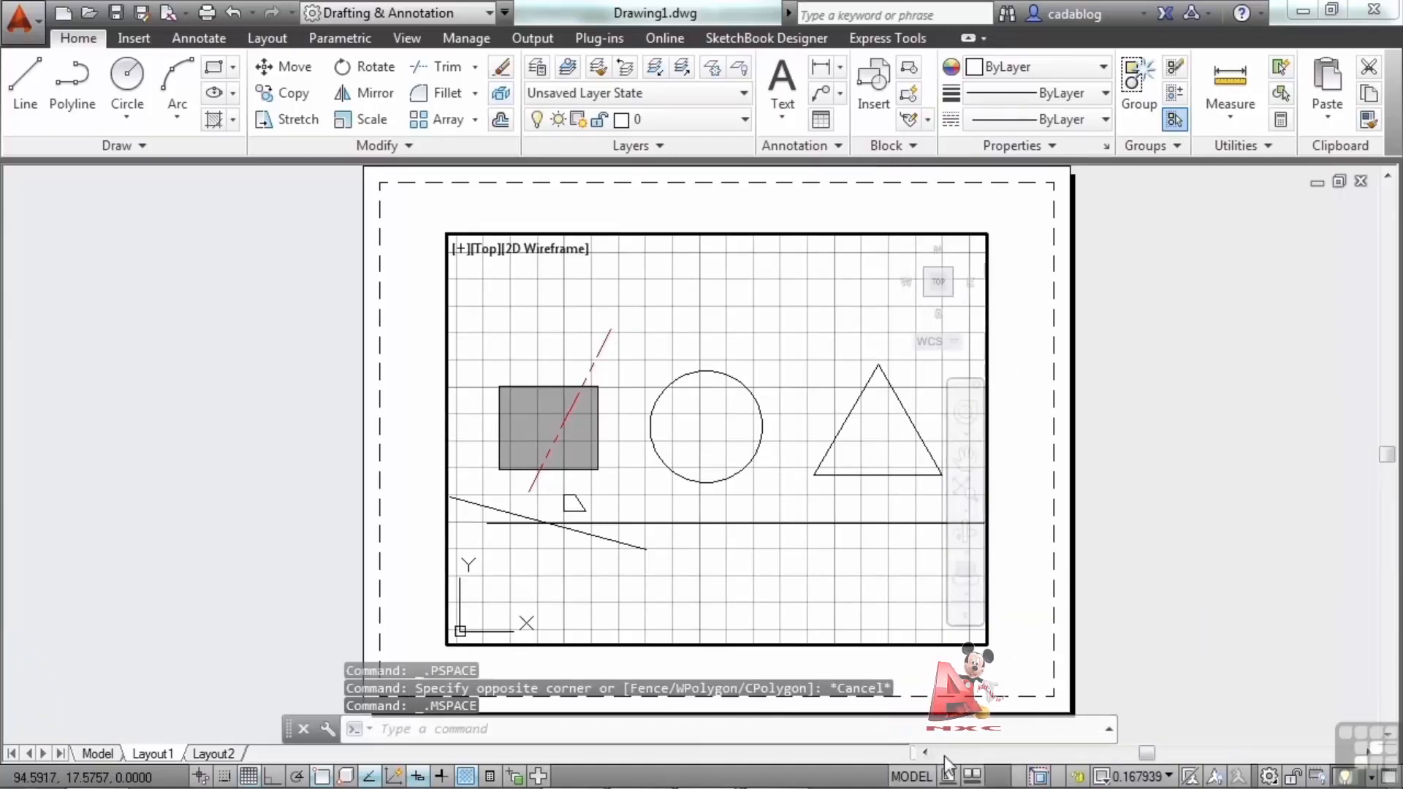
click(922, 777)
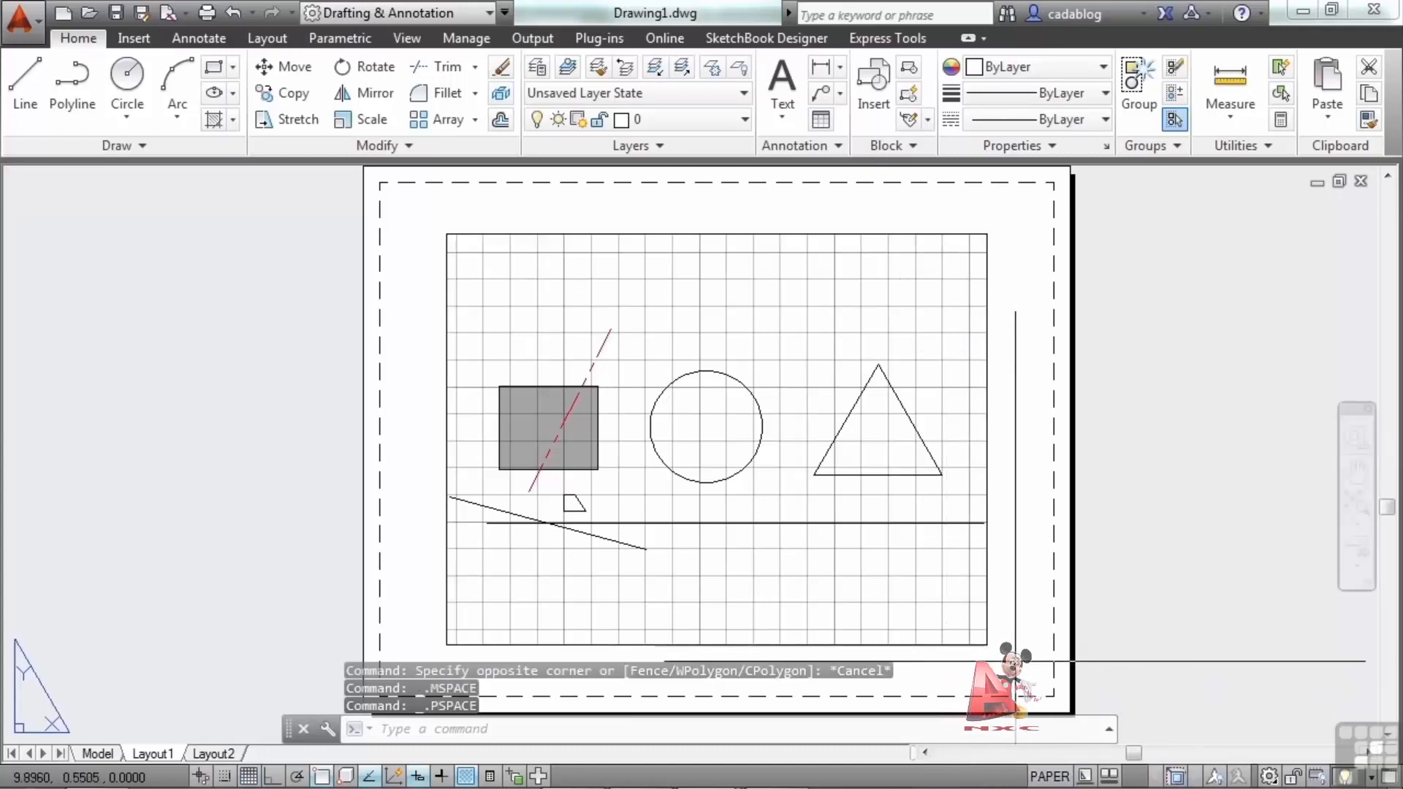
click(95, 751)
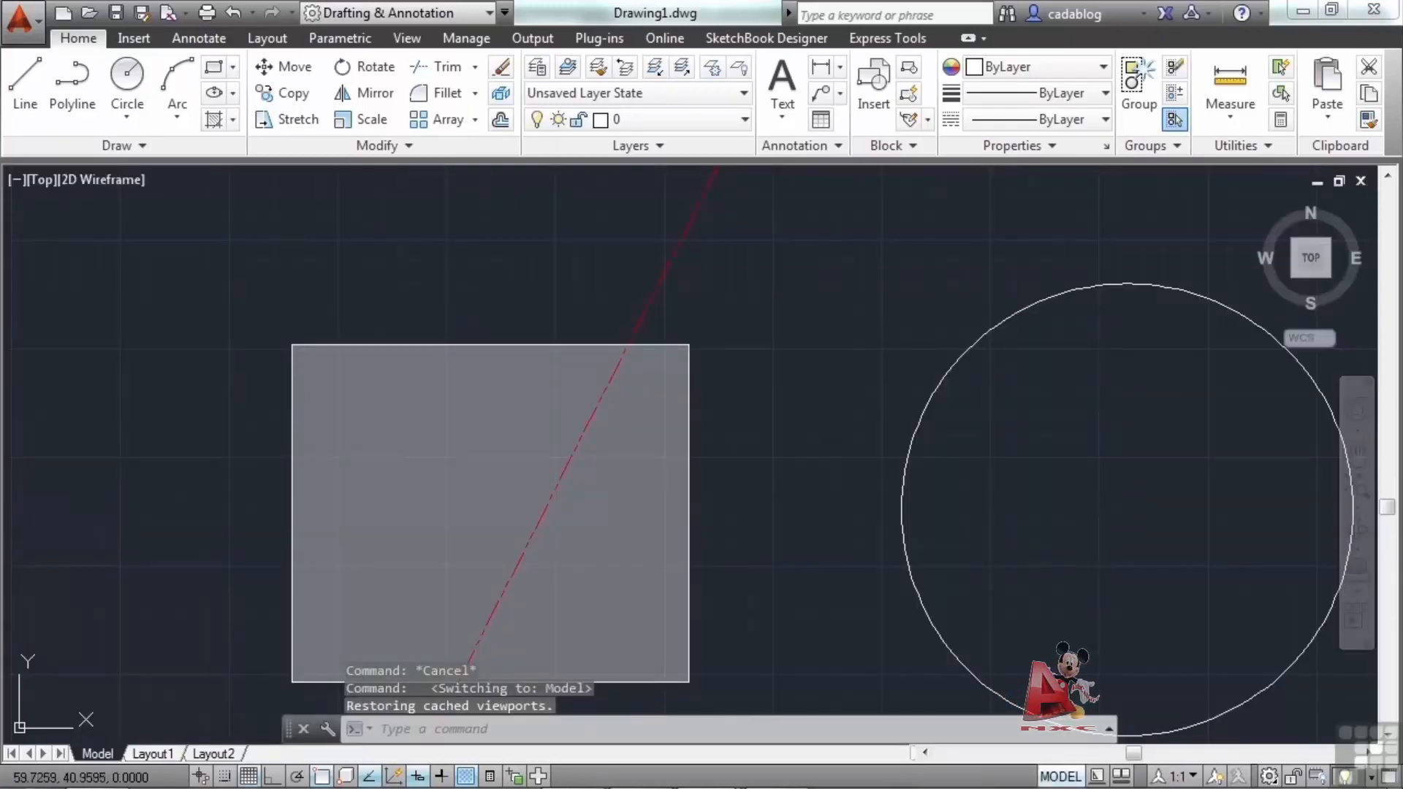
- Preview the drawing's layouts with Quick View Layouts, switching to Layout1 and back to Model
scroll(436, 201, down, 2)
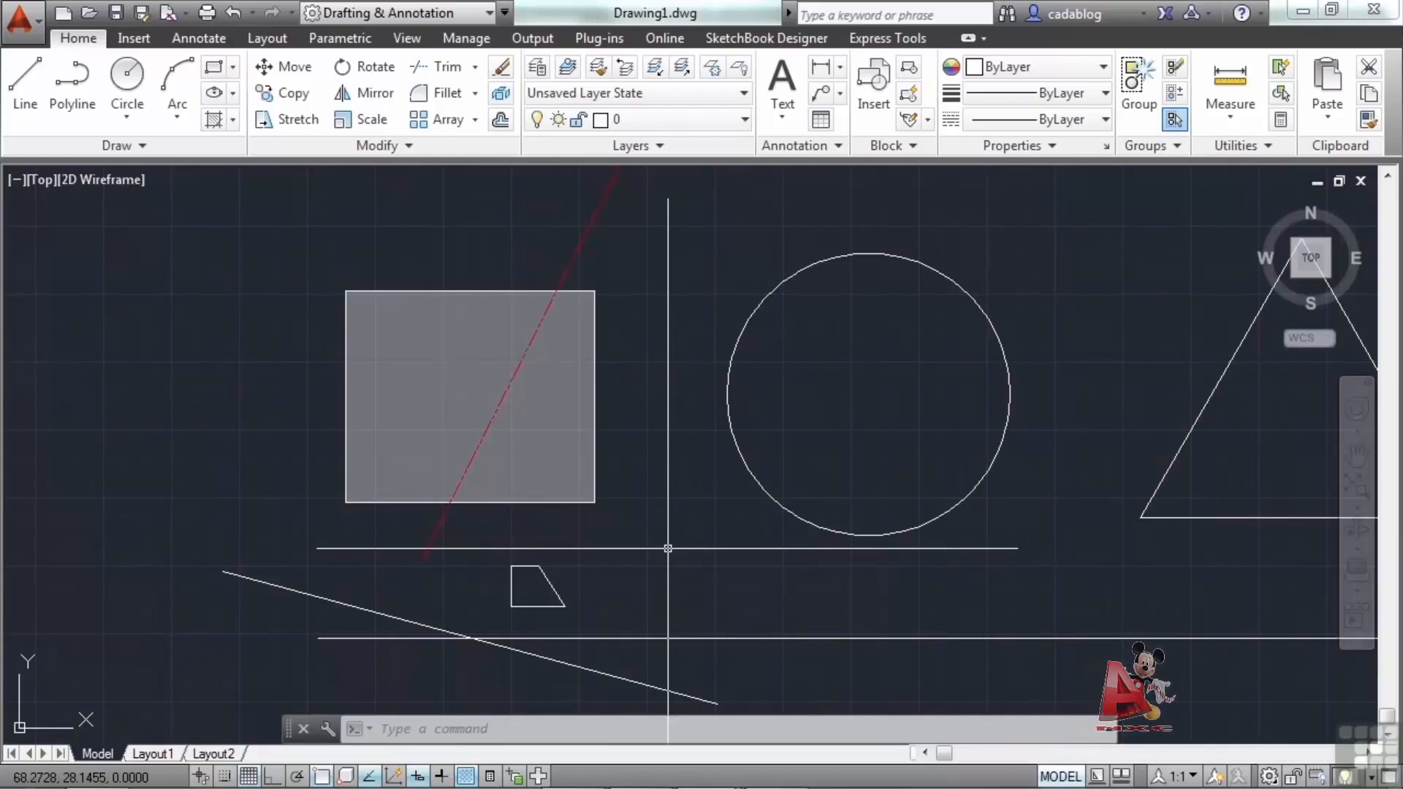
click(1096, 777)
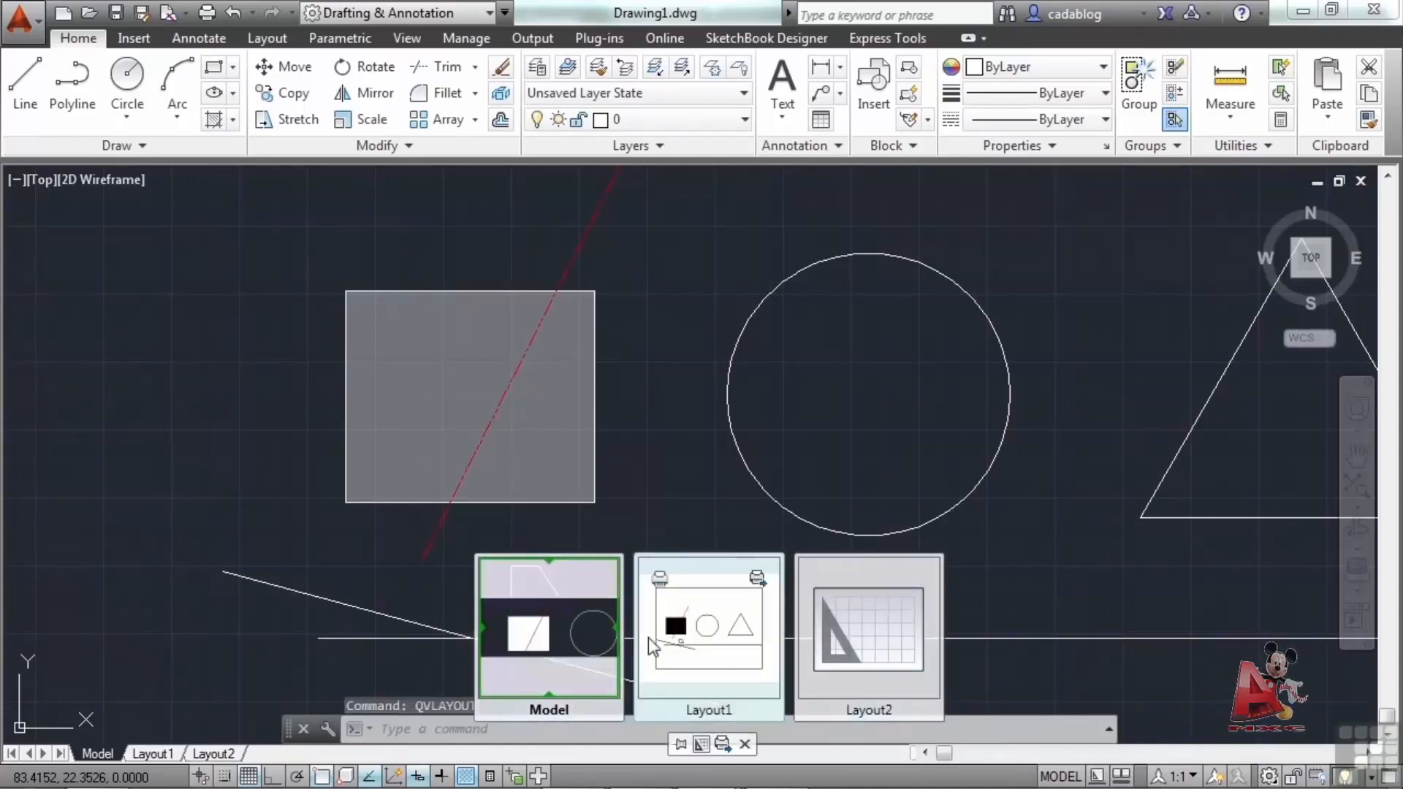
click(713, 637)
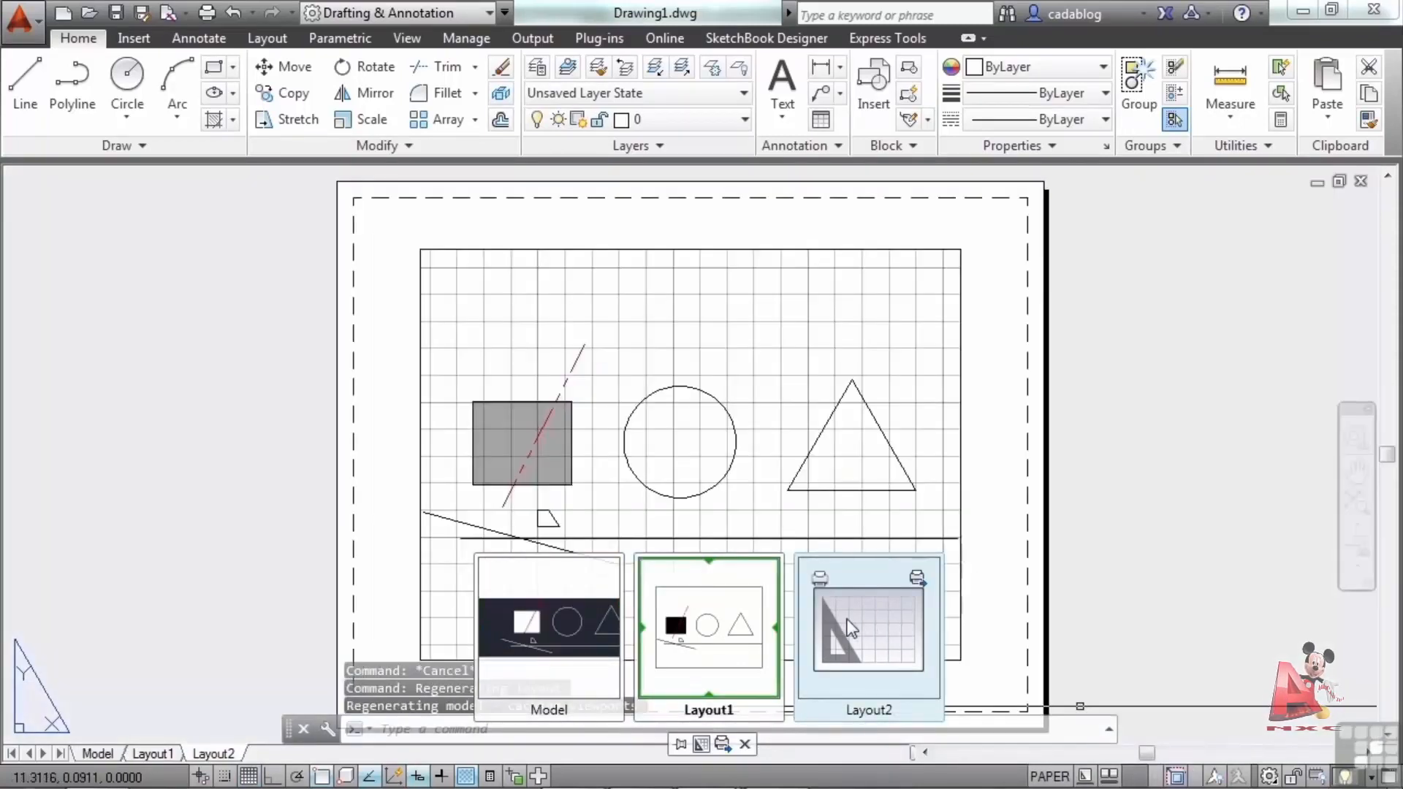
click(552, 623)
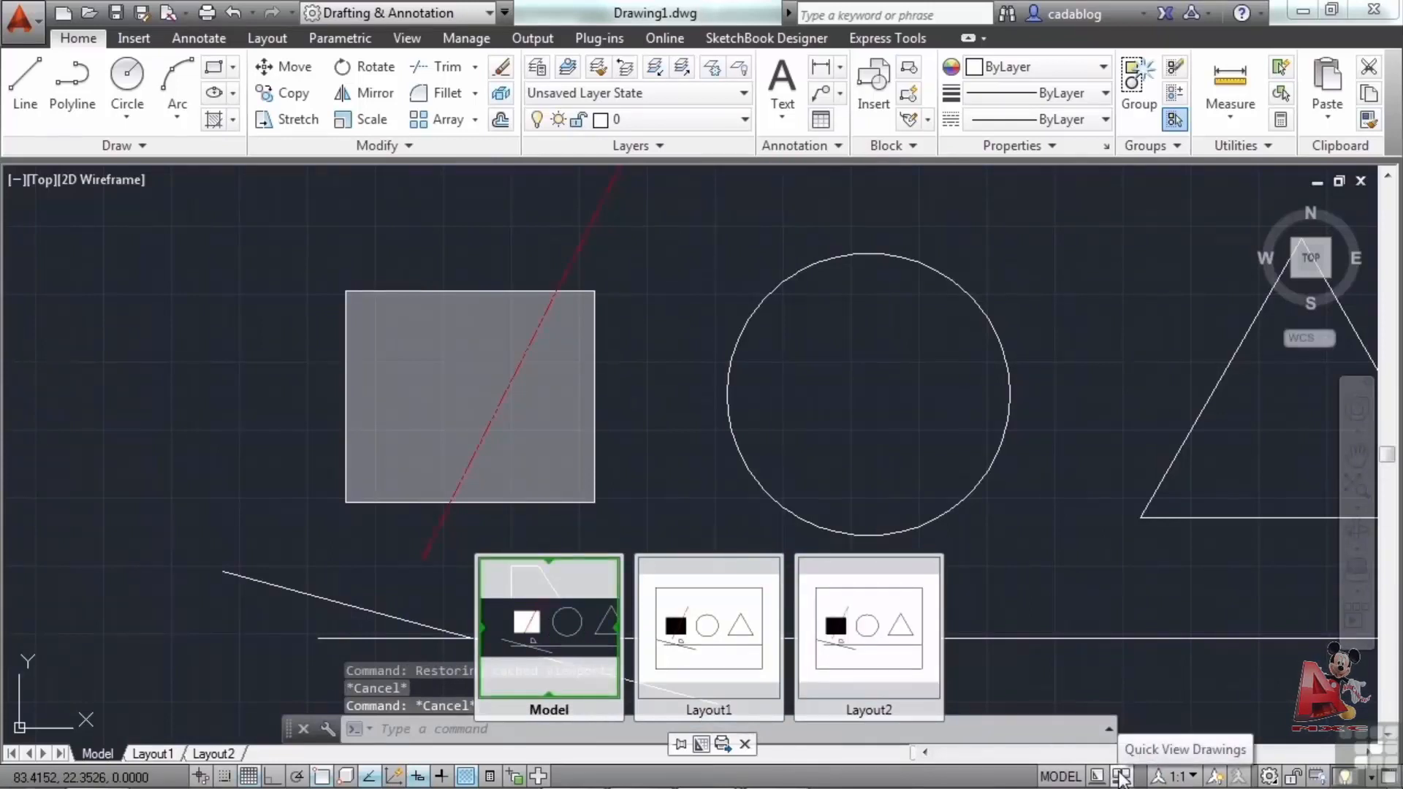
- Preview the open drawings with Quick View Drawings and switch to Layout2 of Drawing2
click(1121, 776)
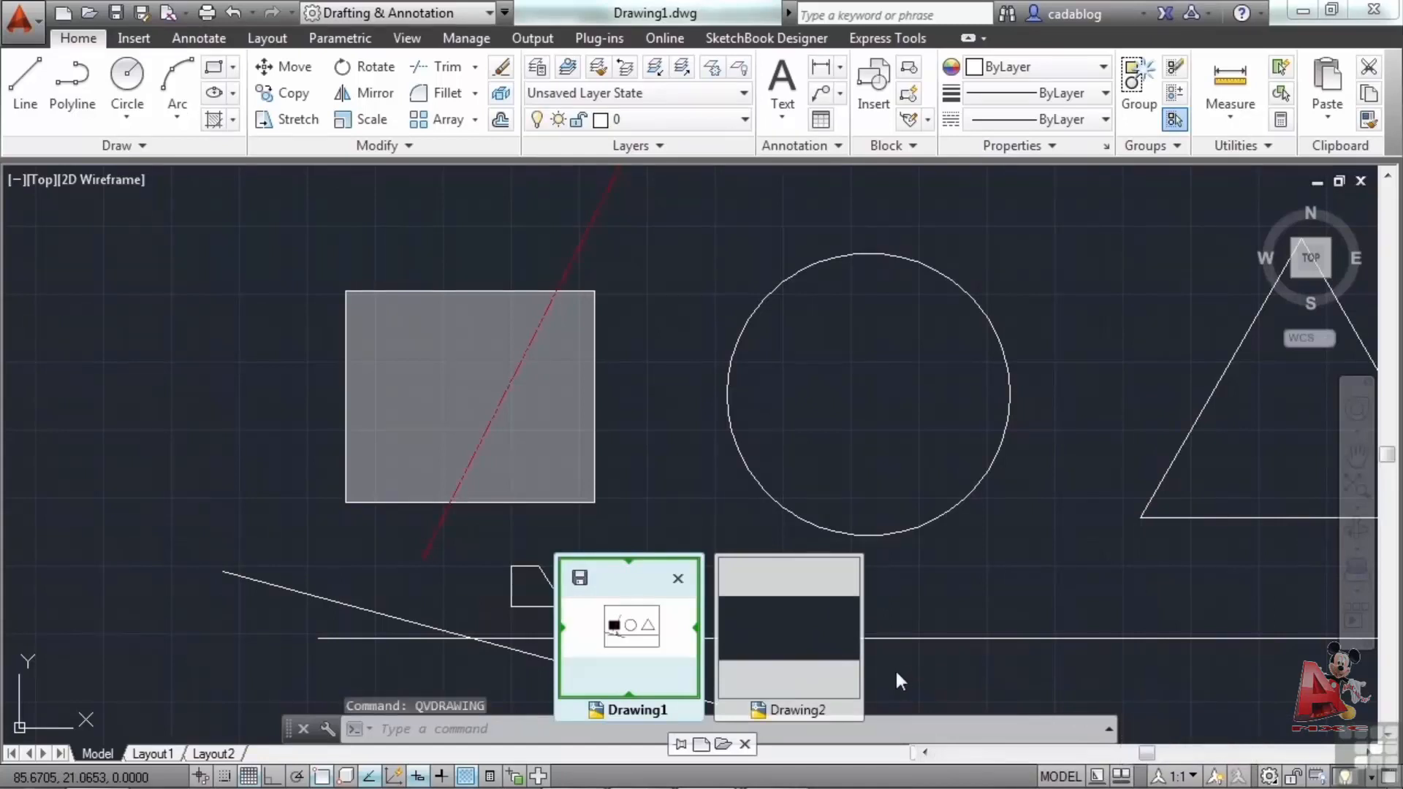
mouse_move(783, 657)
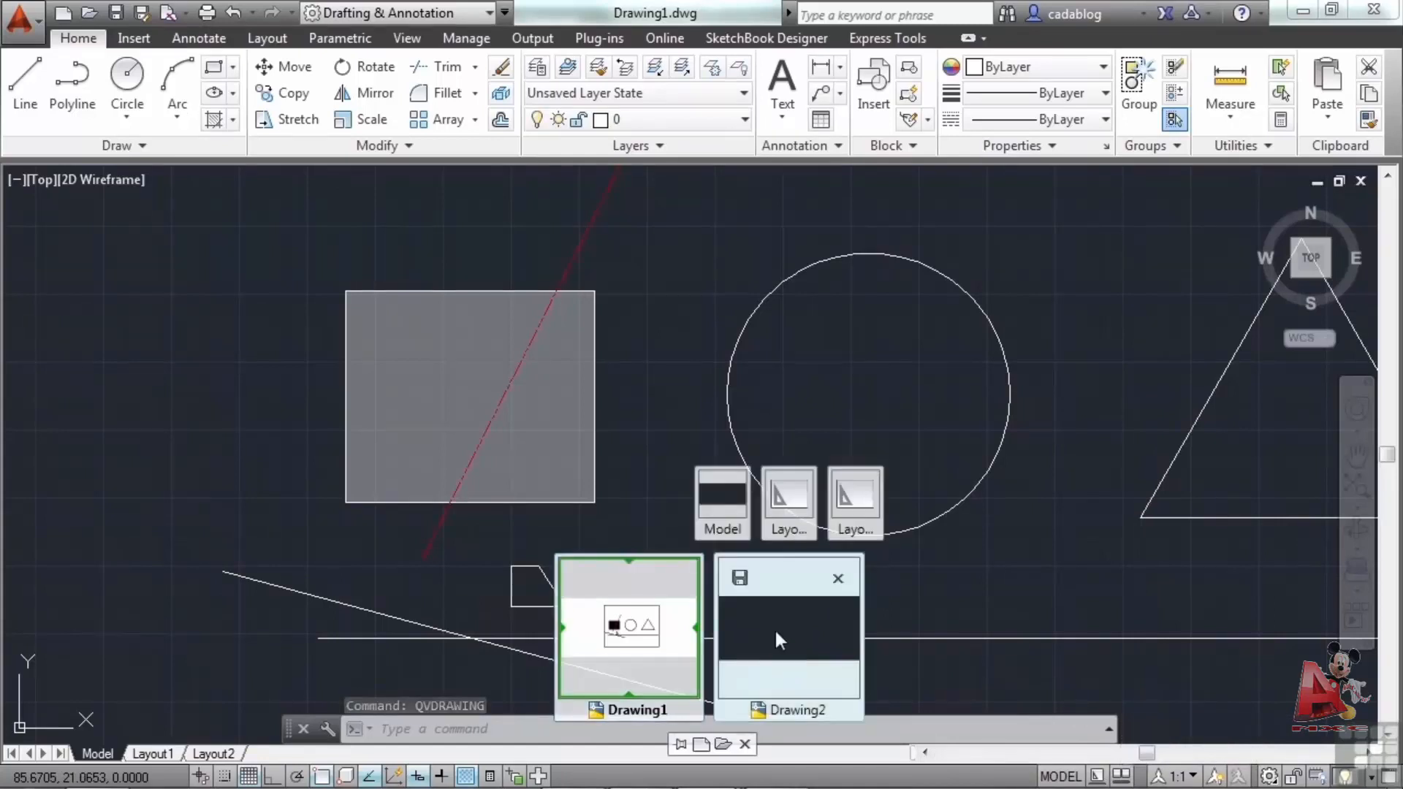
mouse_move(632, 640)
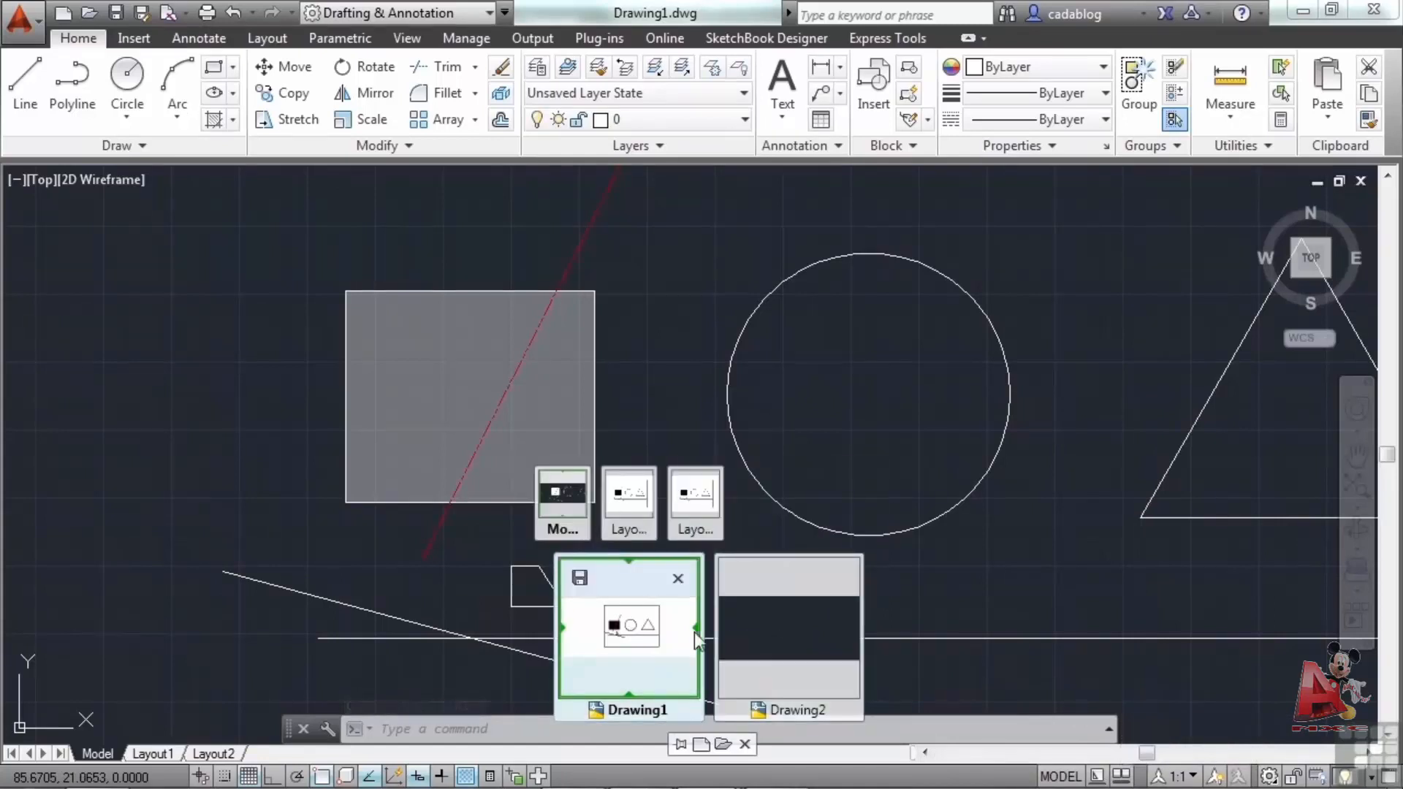
mouse_move(731, 634)
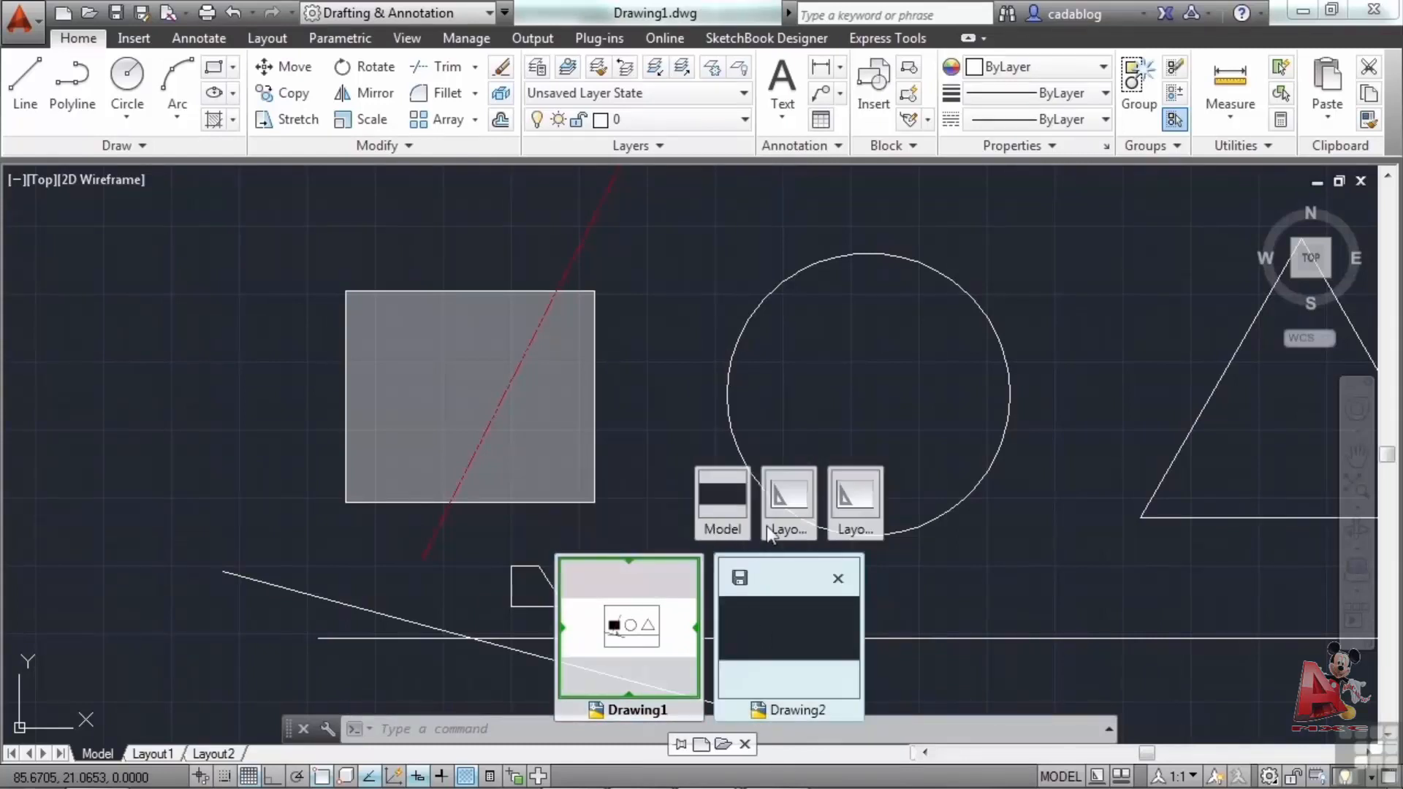
mouse_move(784, 507)
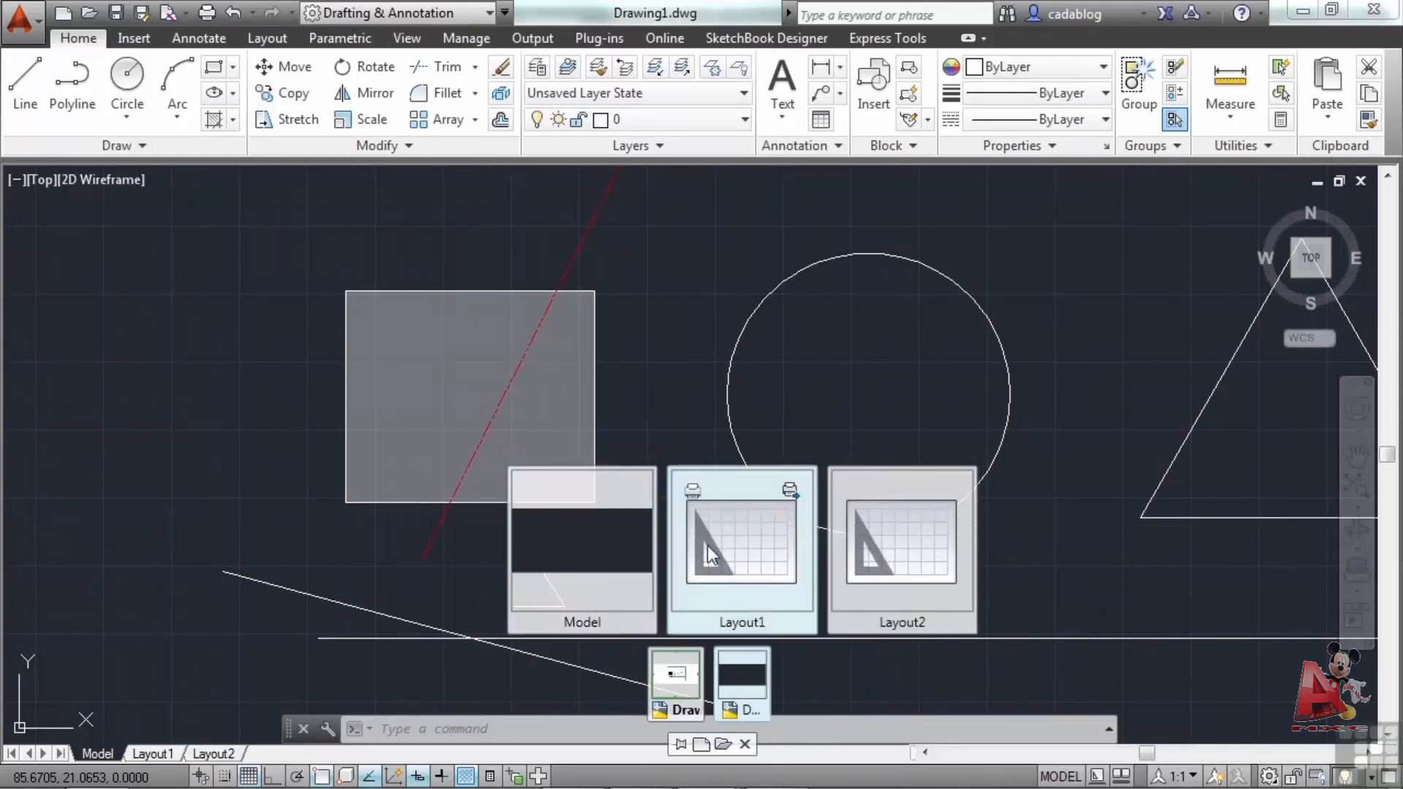
mouse_move(871, 546)
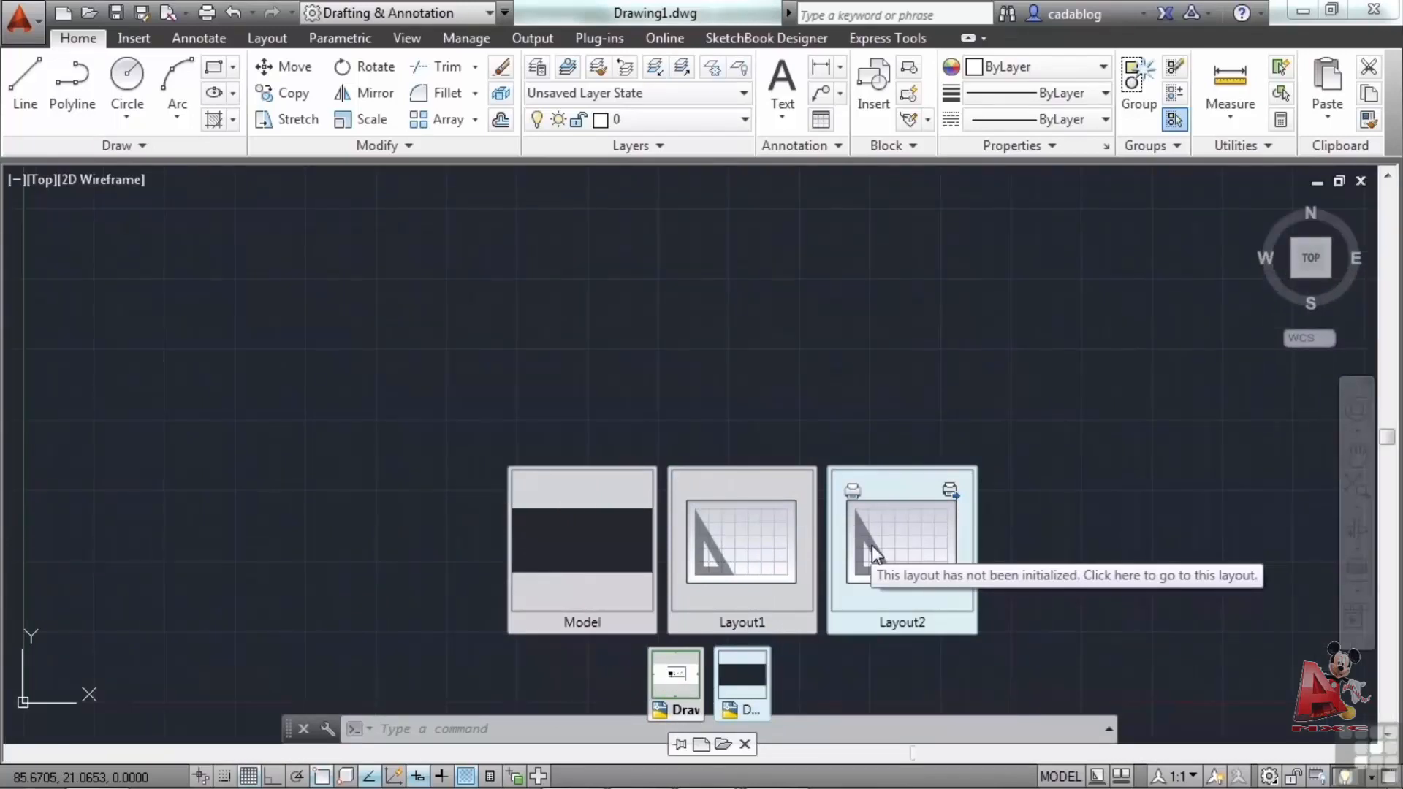
click(871, 545)
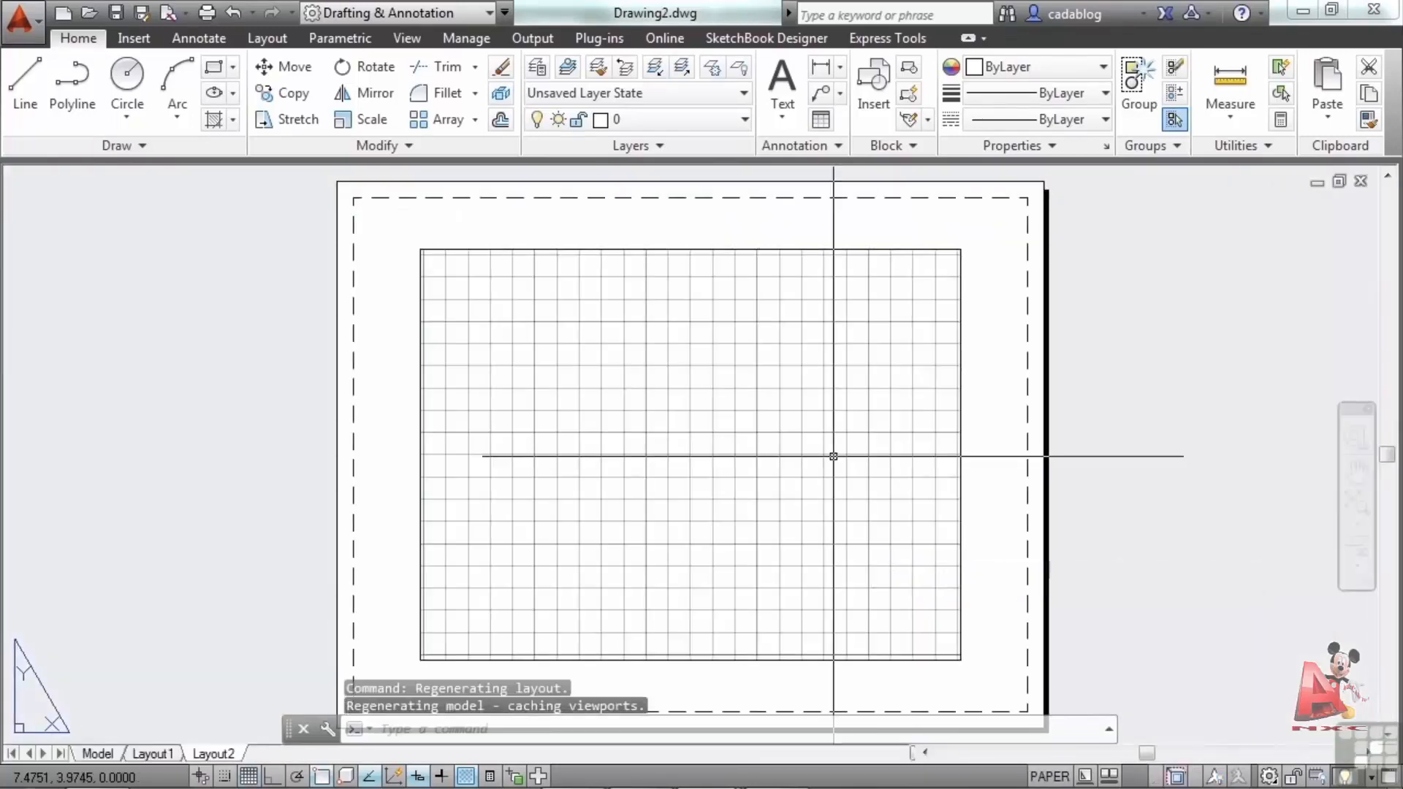
key(Escape)
key(Escape)
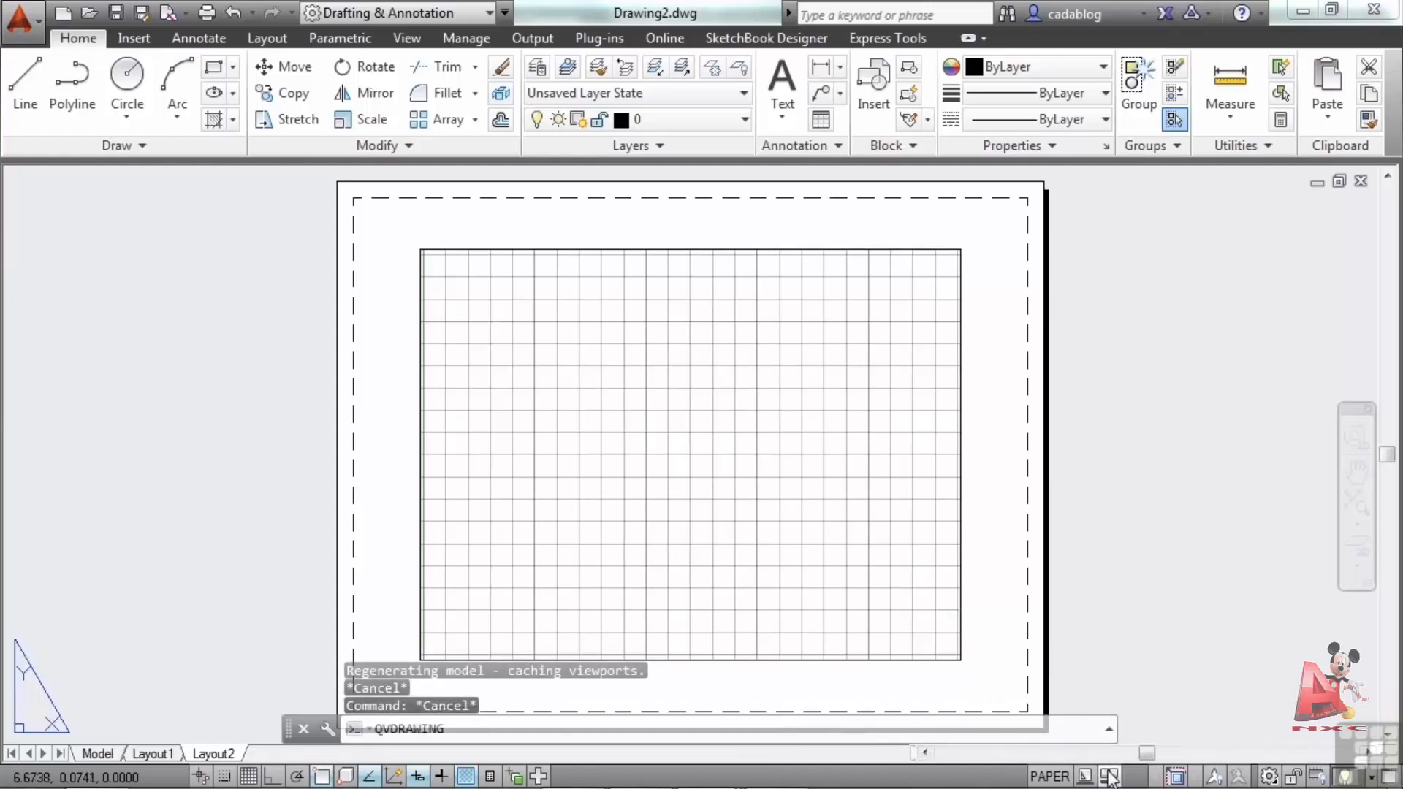
- Preview Drawing1's layouts with Quick View Drawings and switch to its Model space
mouse_move(672, 667)
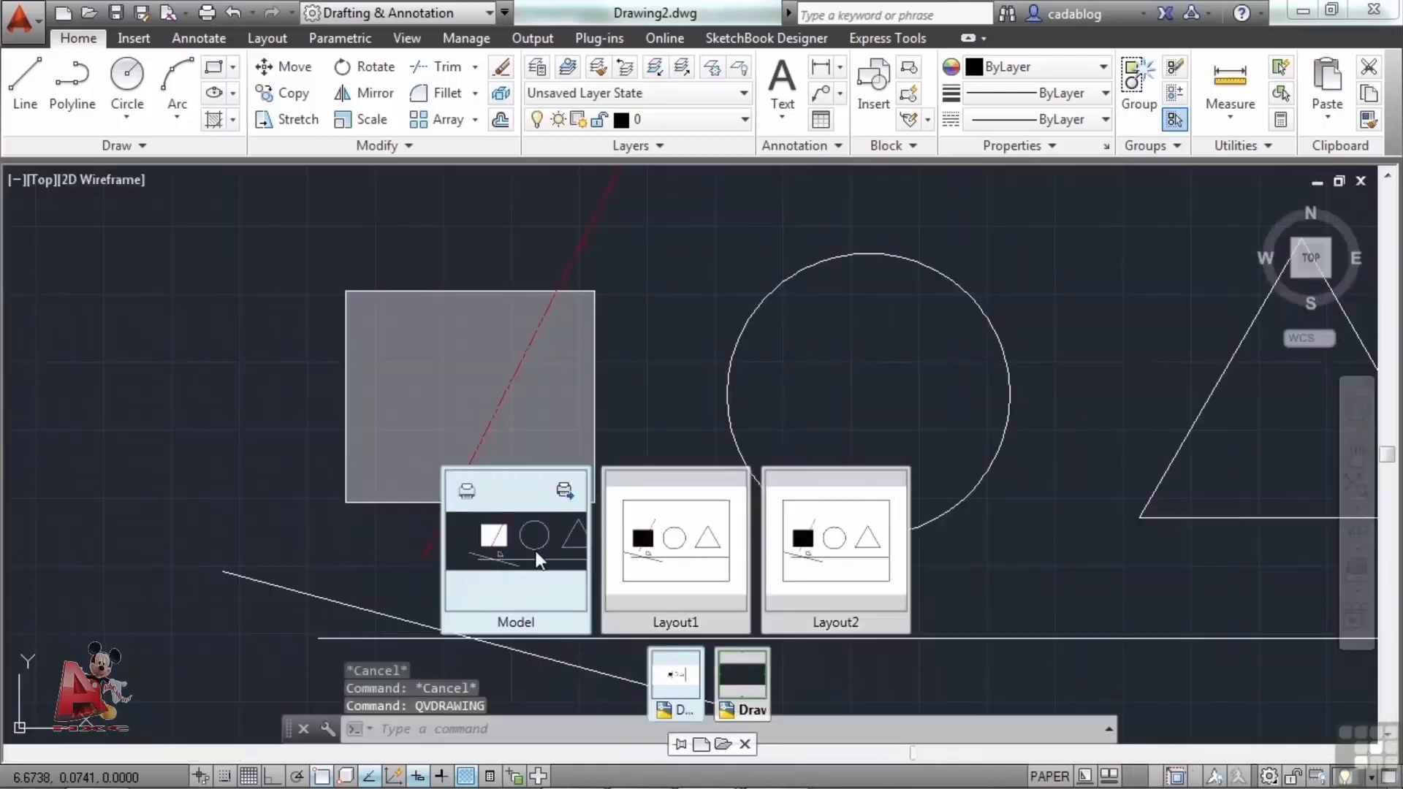
click(577, 541)
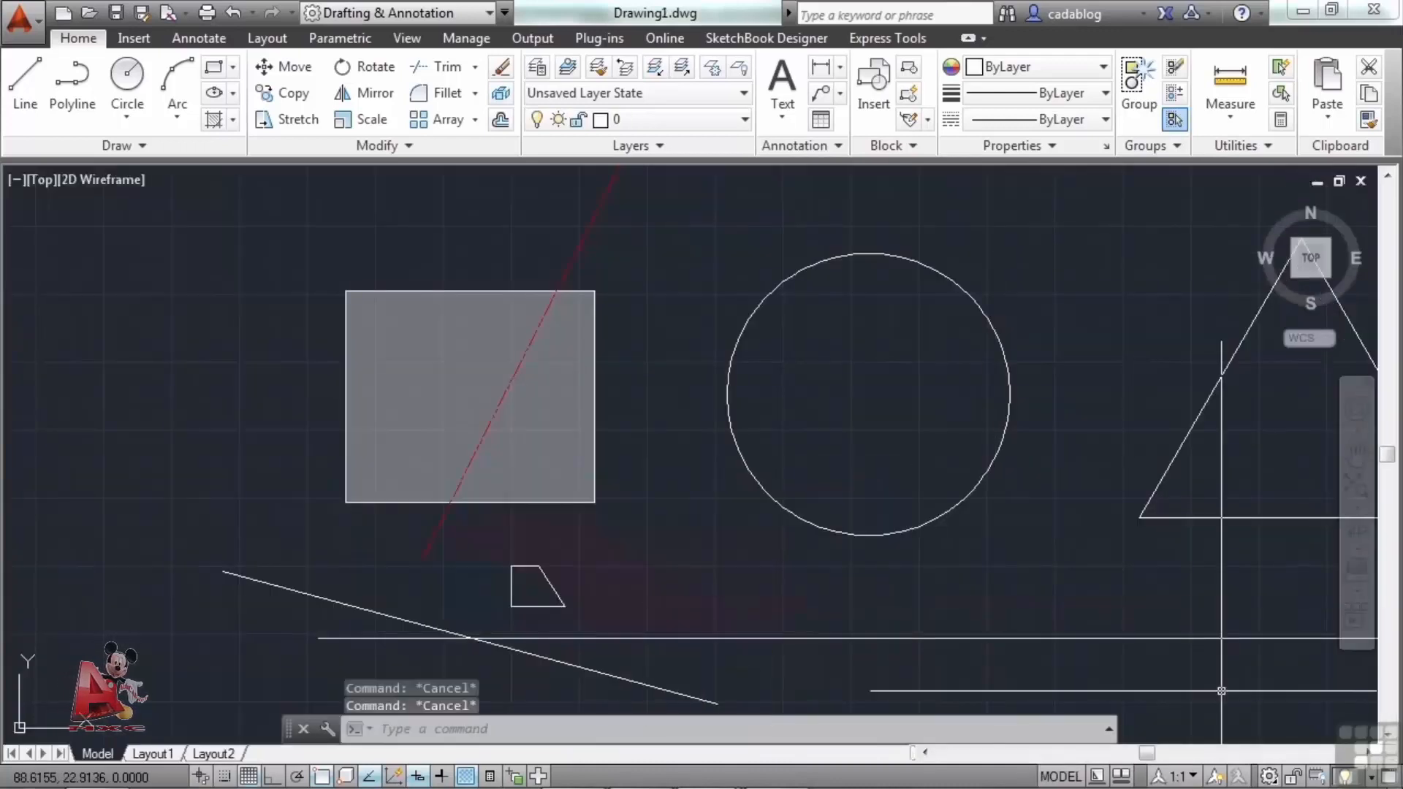
- Set the annotation scale of the model to 1:40 and inspect the red dashed line across the rectangle
click(1193, 776)
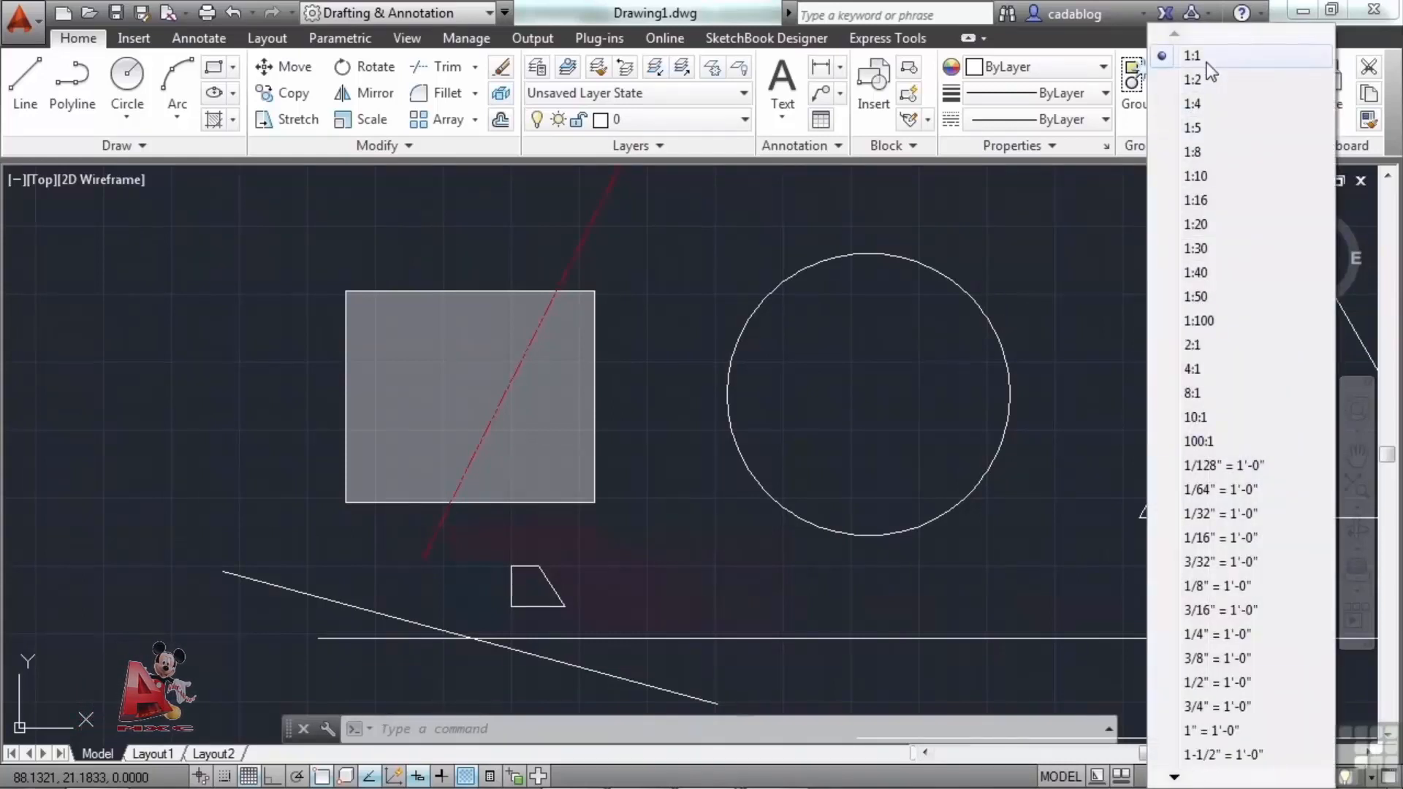
click(1221, 272)
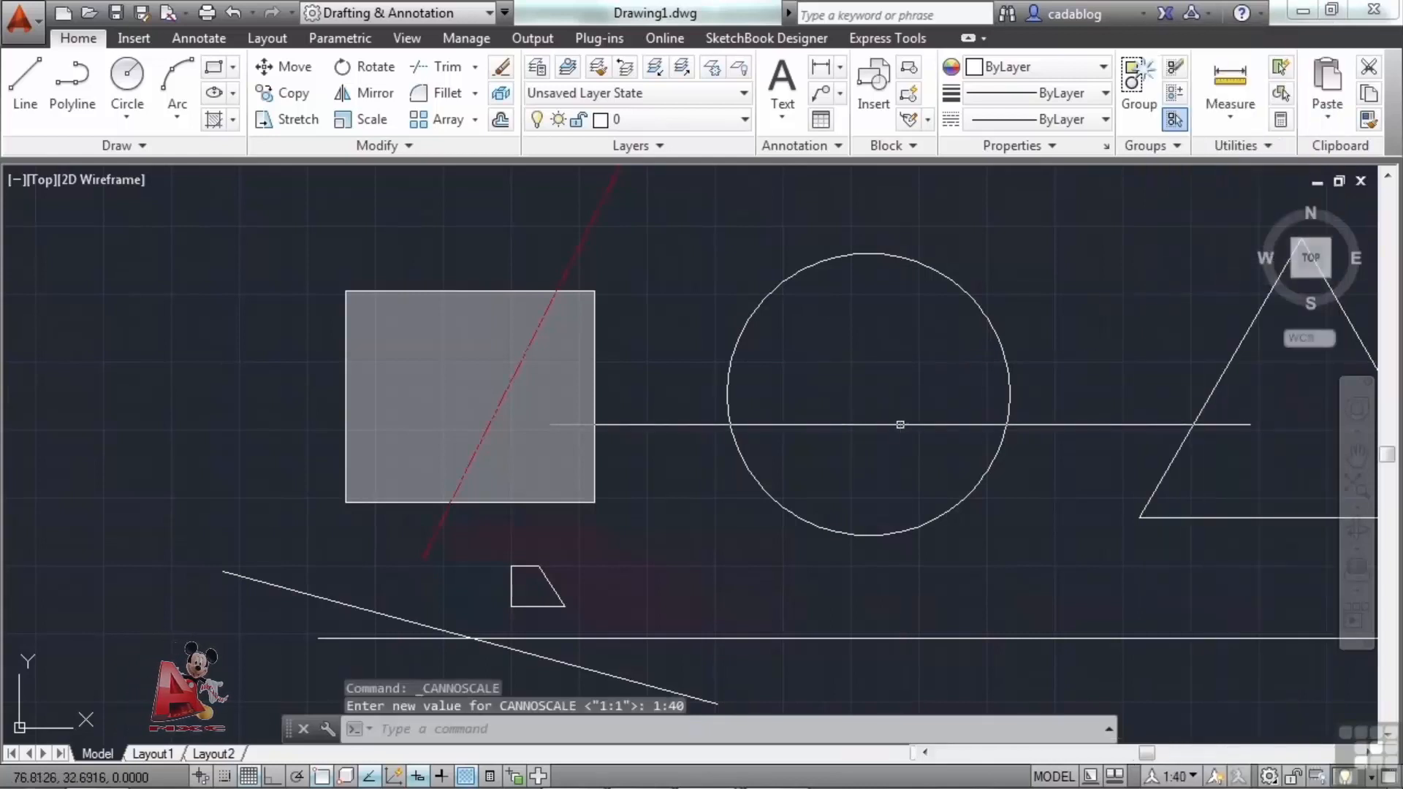
scroll(547, 309, up, 6)
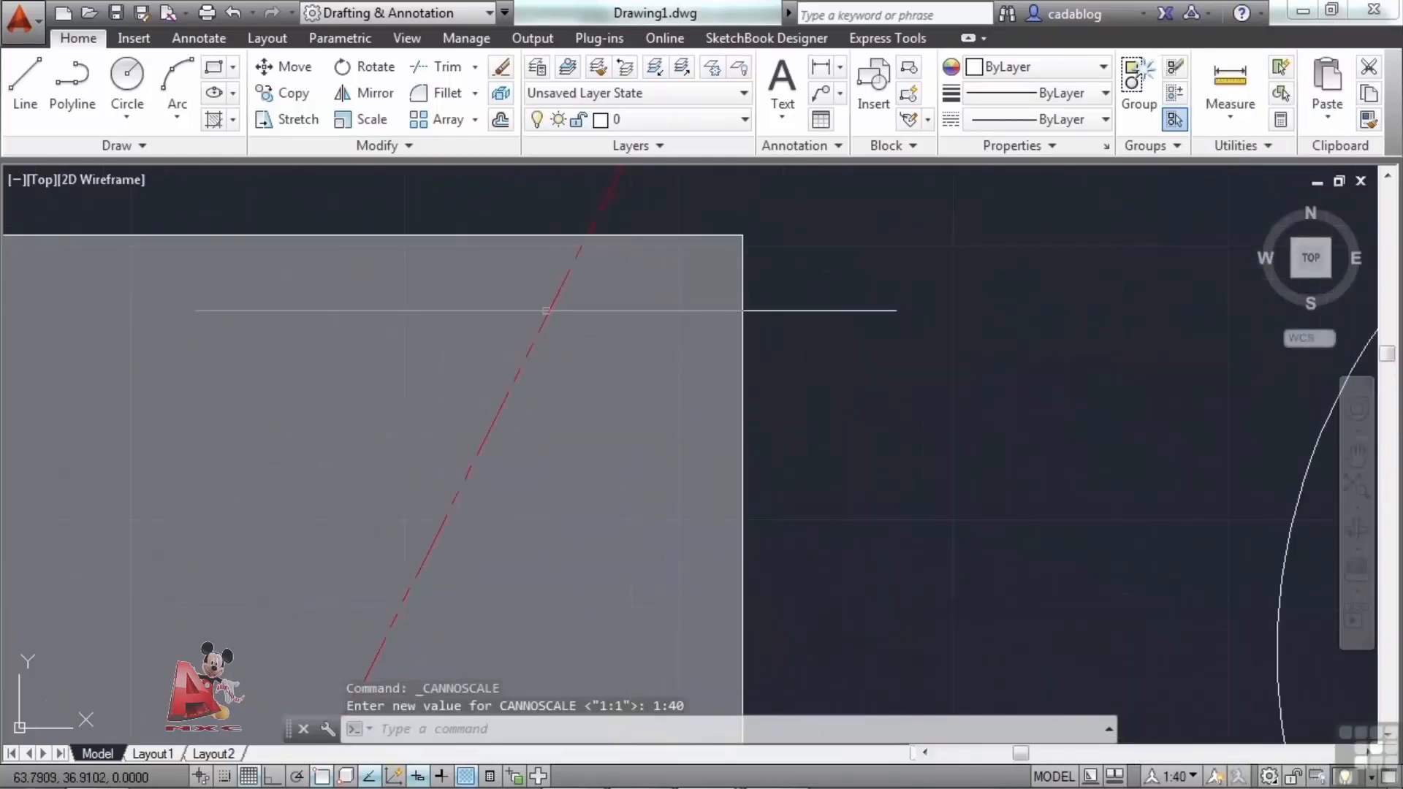
scroll(551, 372, down, 3)
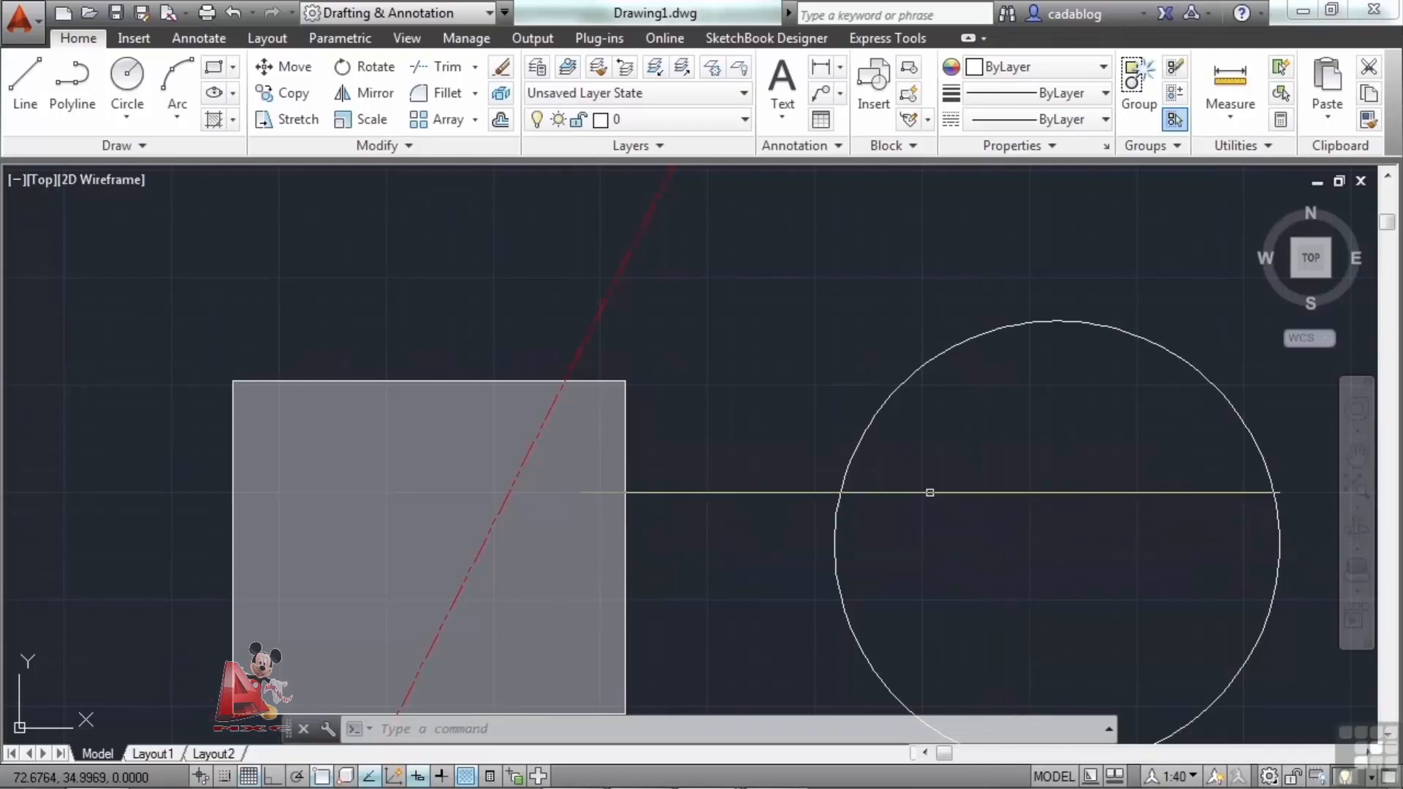
scroll(731, 429, down, 2)
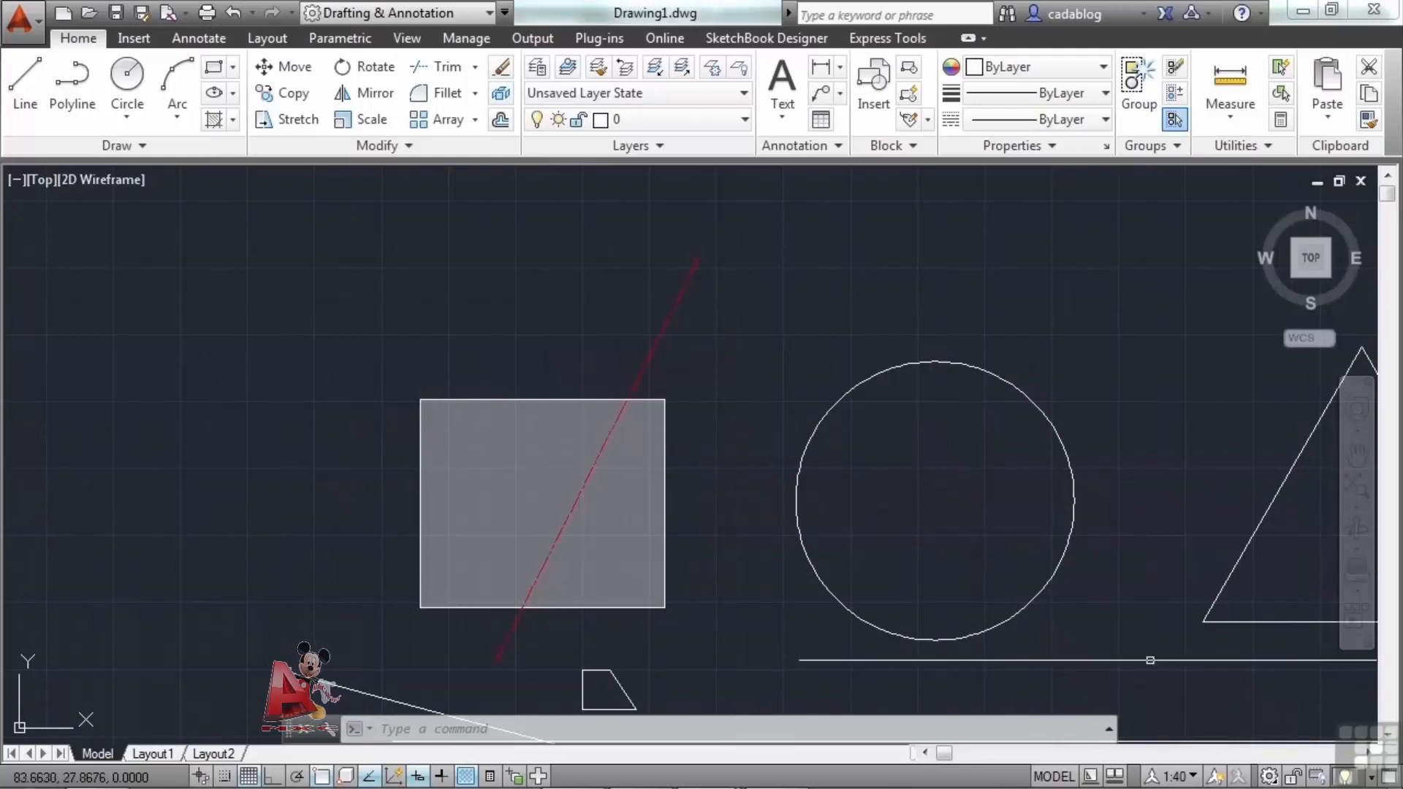
- Set the annotation scale of the model back to 1:1
click(1192, 778)
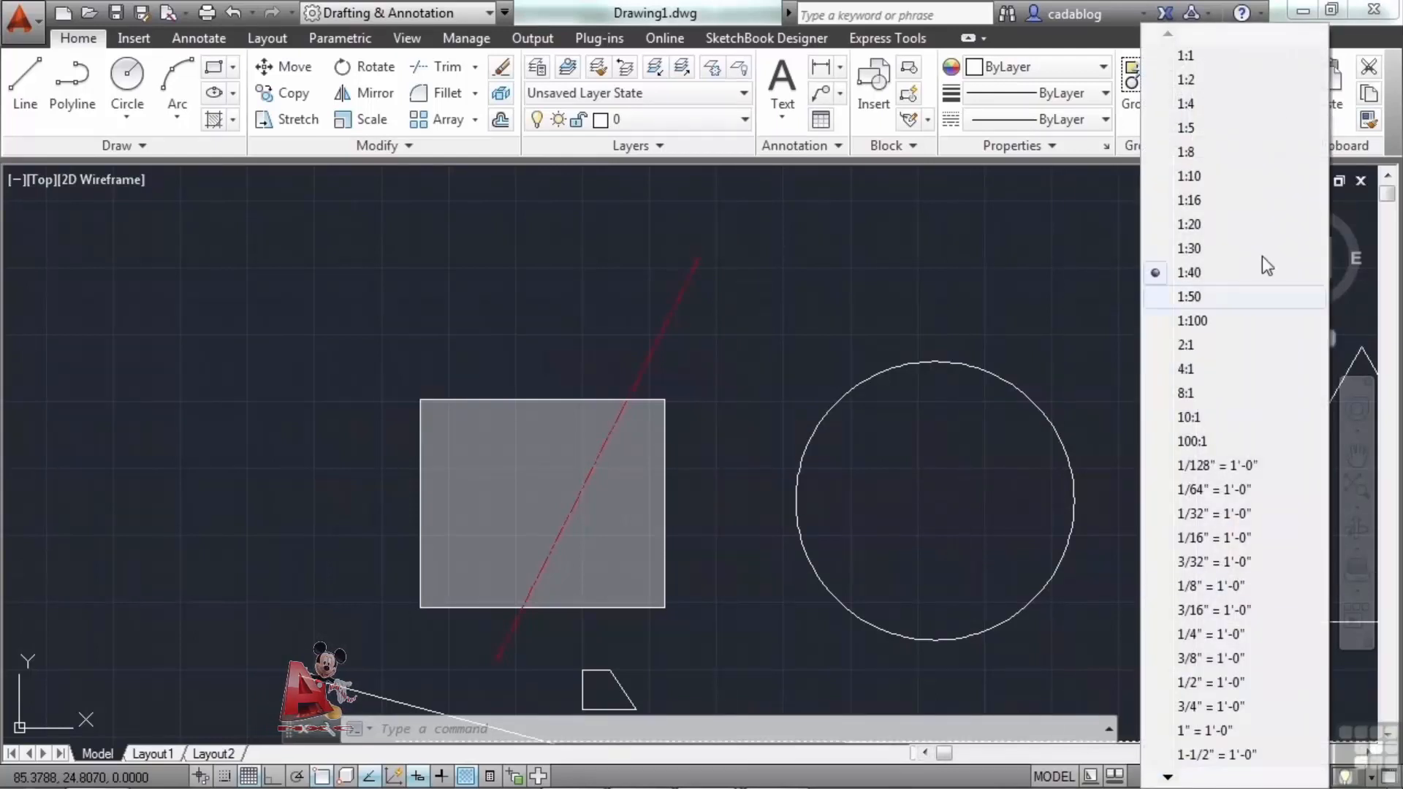
click(1185, 57)
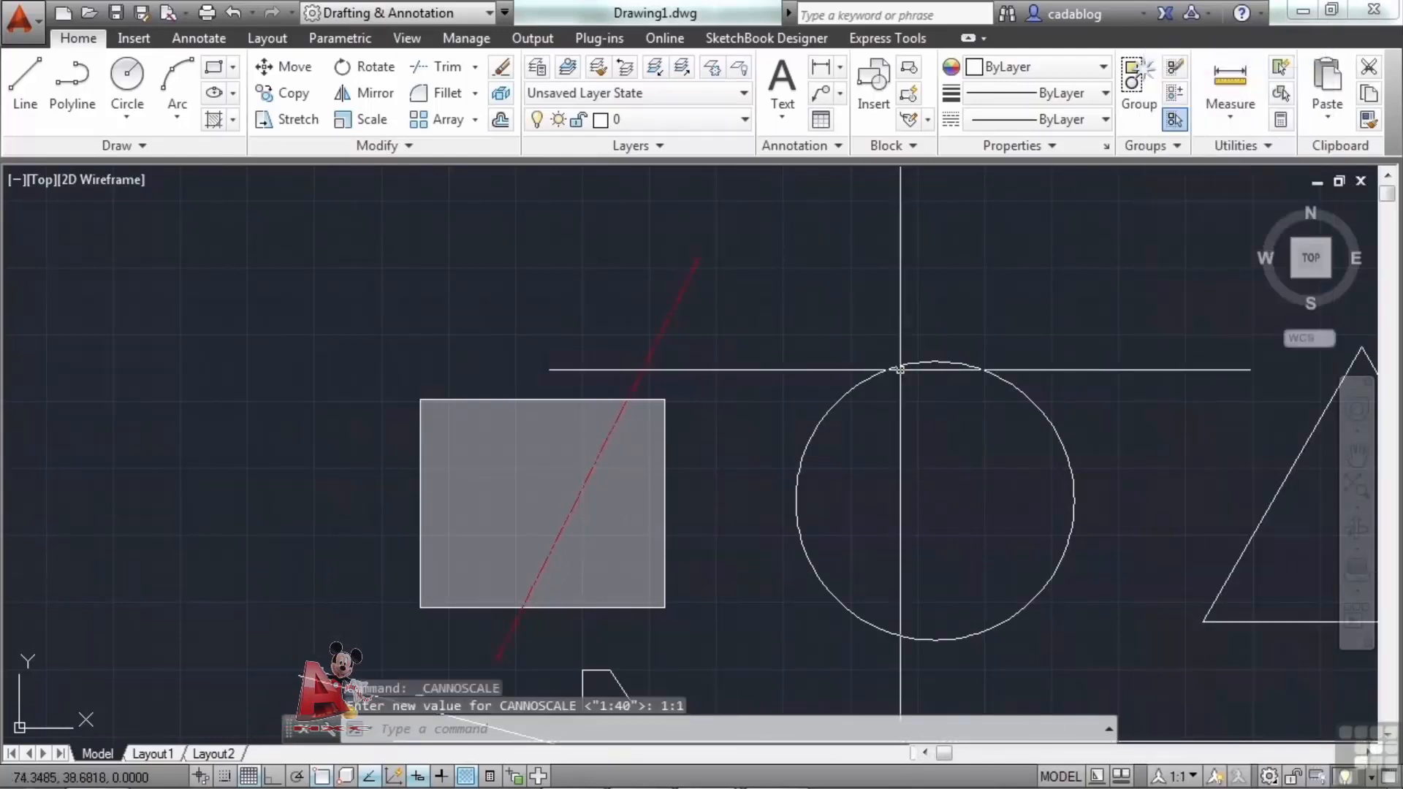
scroll(696, 345, down, 2)
scroll(638, 361, up, 4)
scroll(814, 402, down, 3)
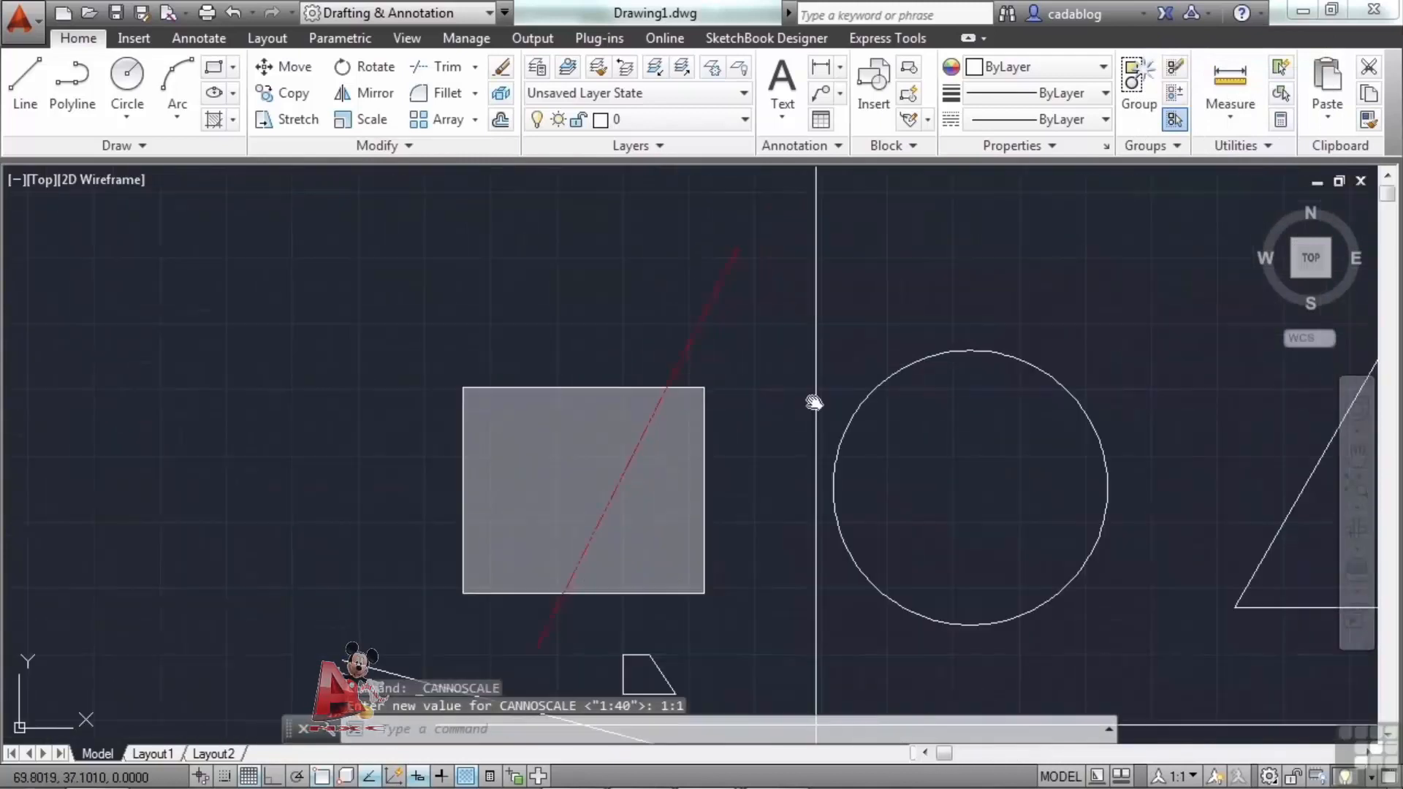
scroll(695, 351, up, 1)
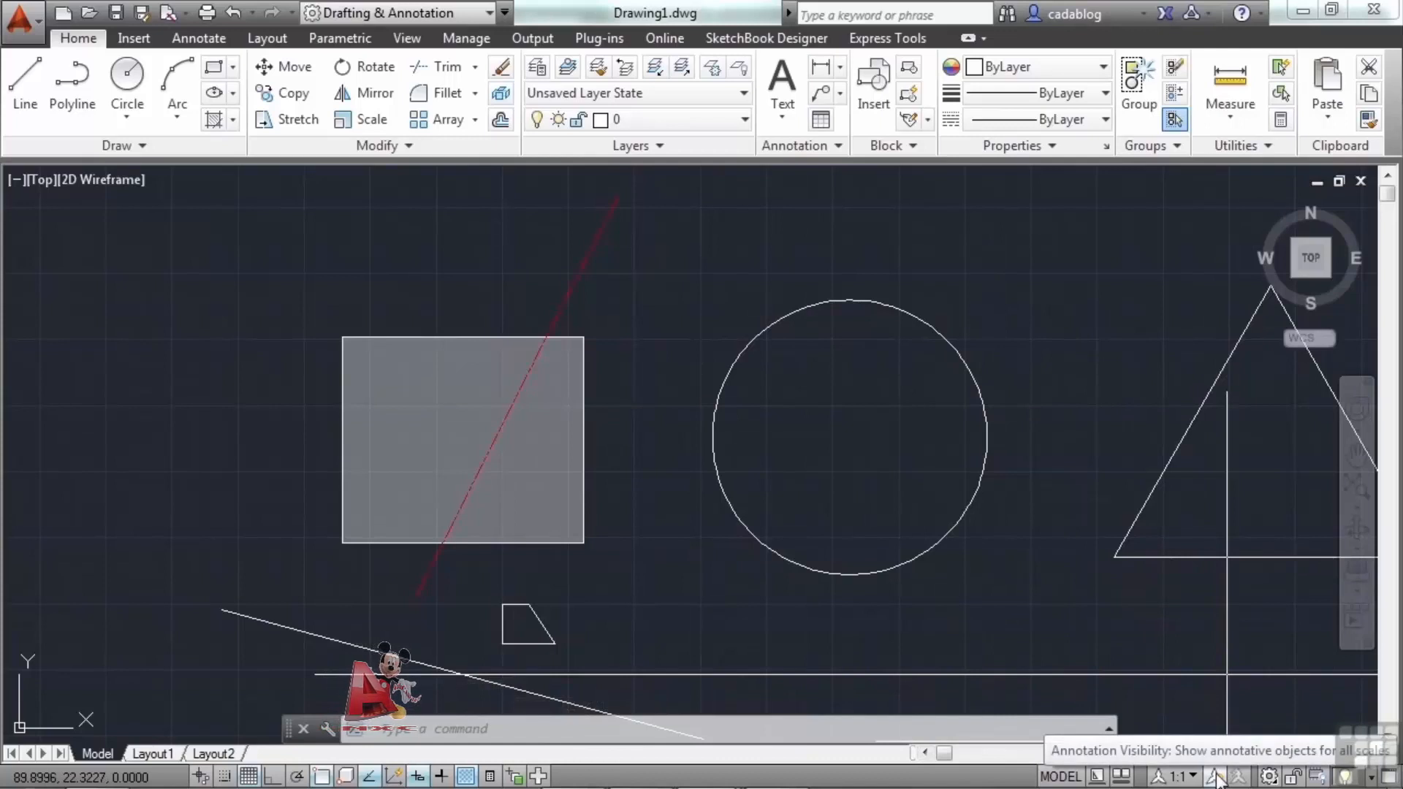
- View the position-locking options for toolbars, panels and windows, and dismiss them without choosing any
click(1292, 779)
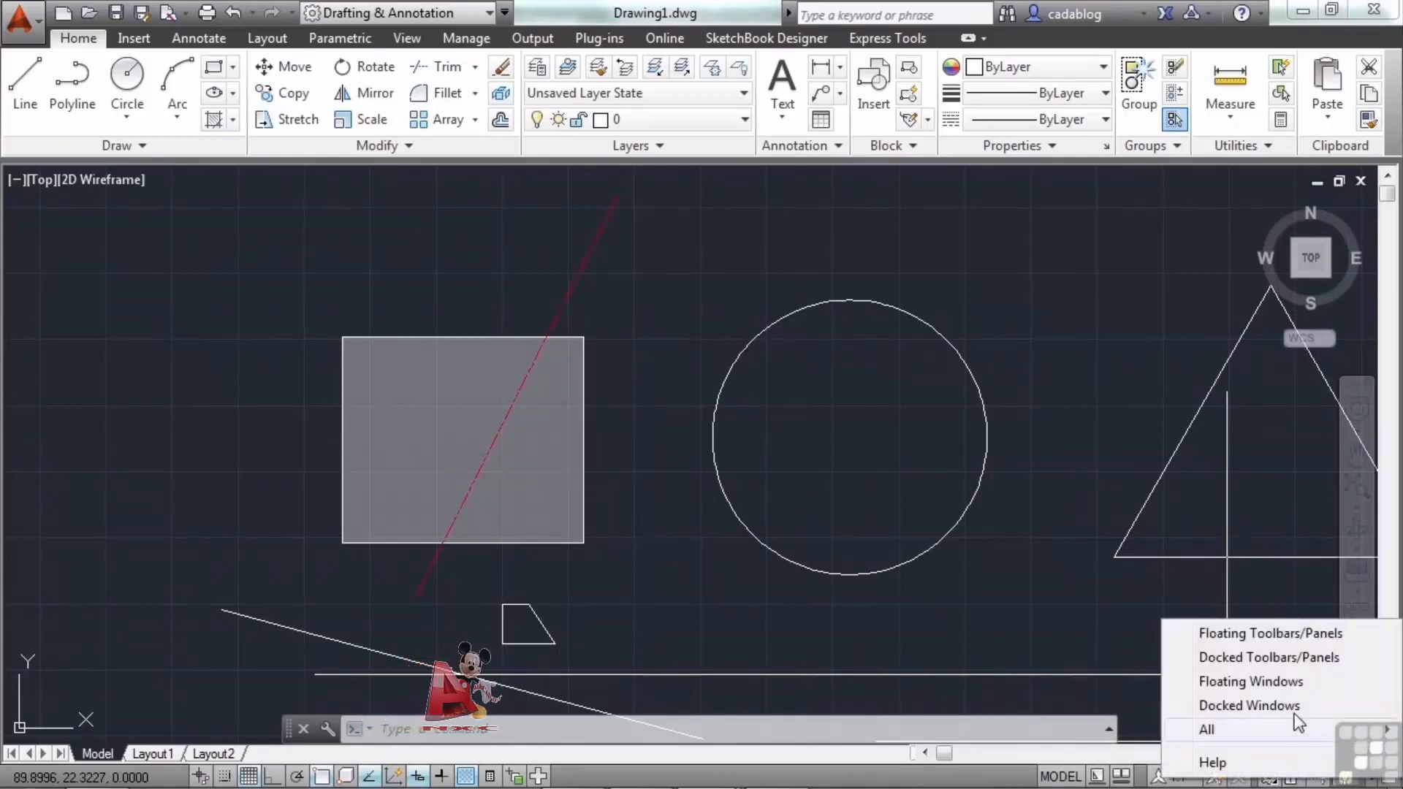
click(1137, 643)
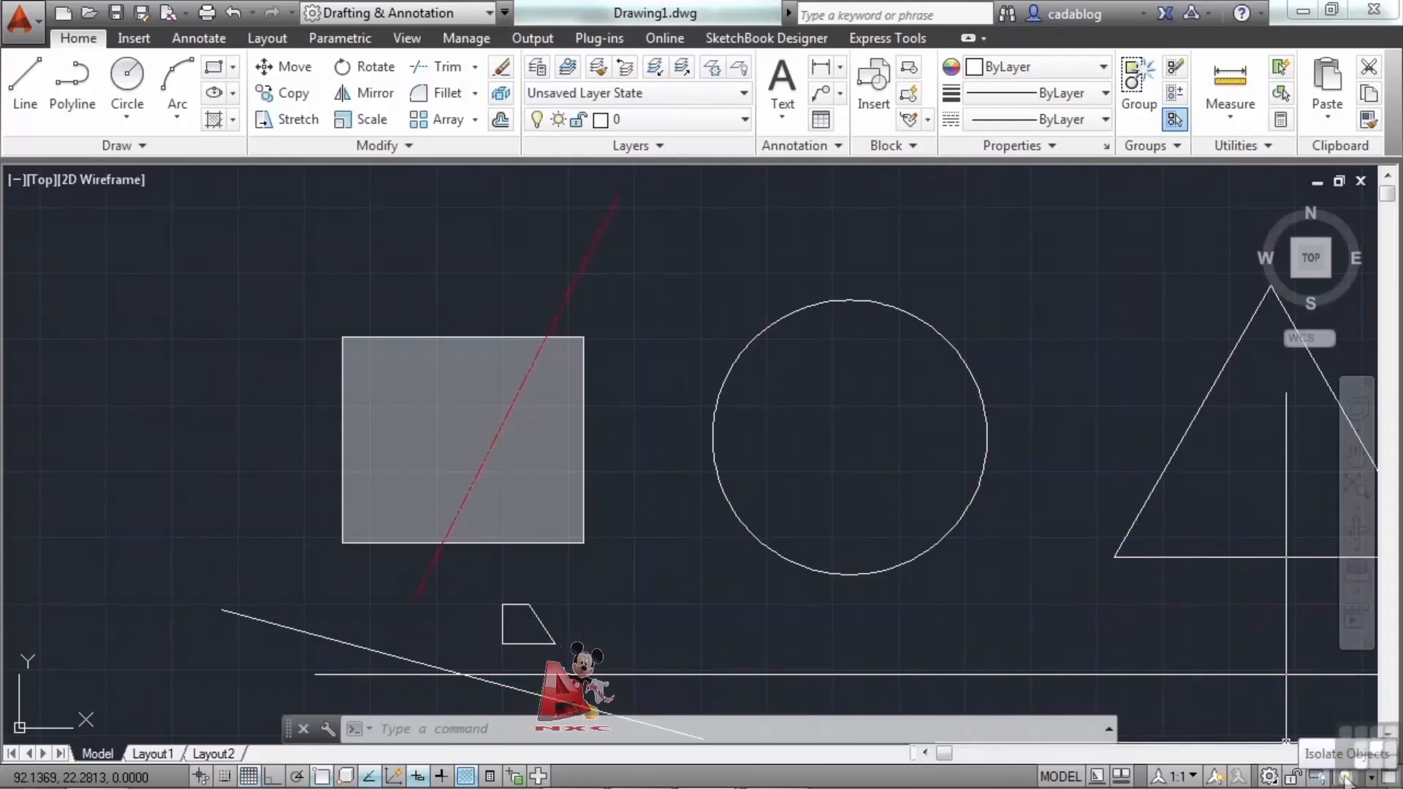
- Select the circle between the rectangle and the triangle and hide it with Hide Objects
click(971, 573)
click(925, 526)
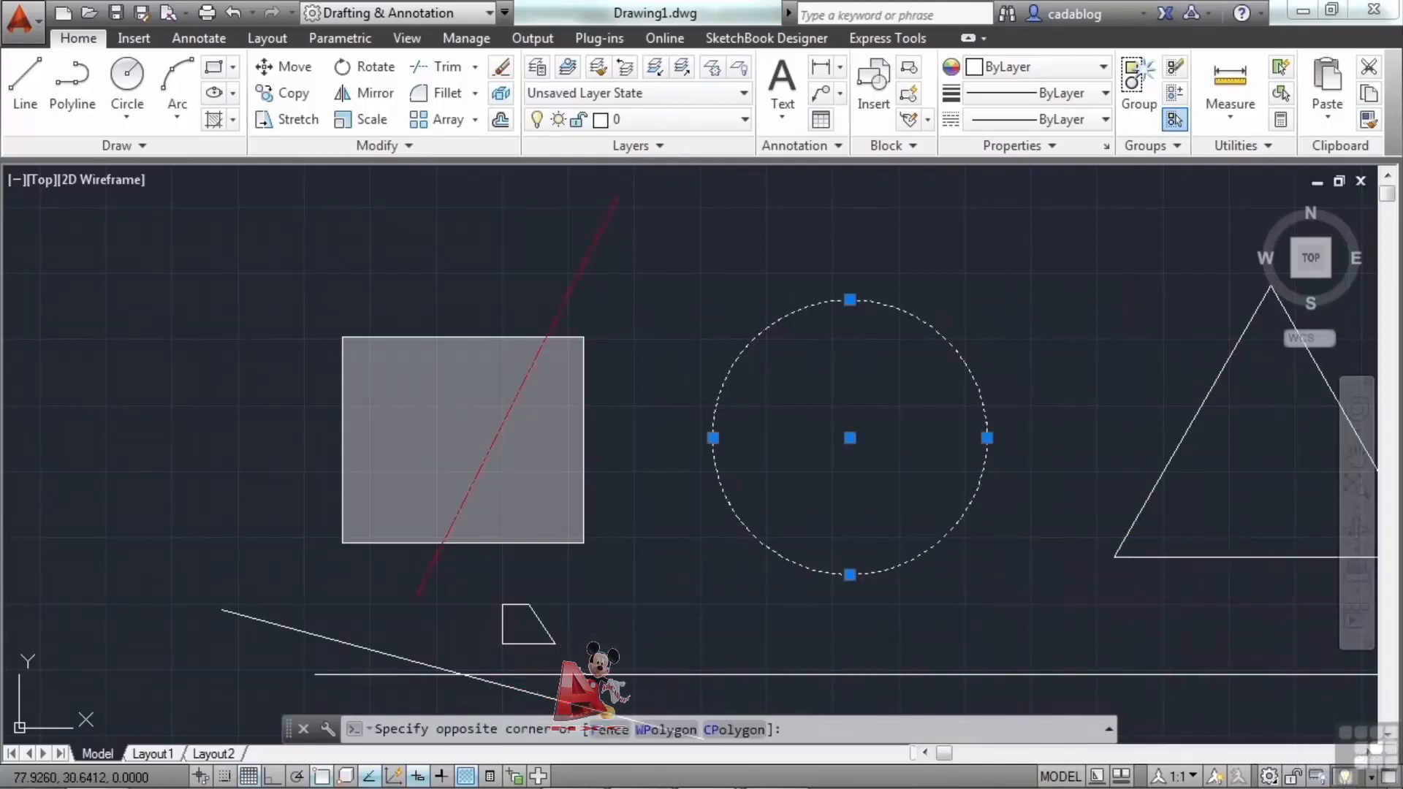
right_click(935, 534)
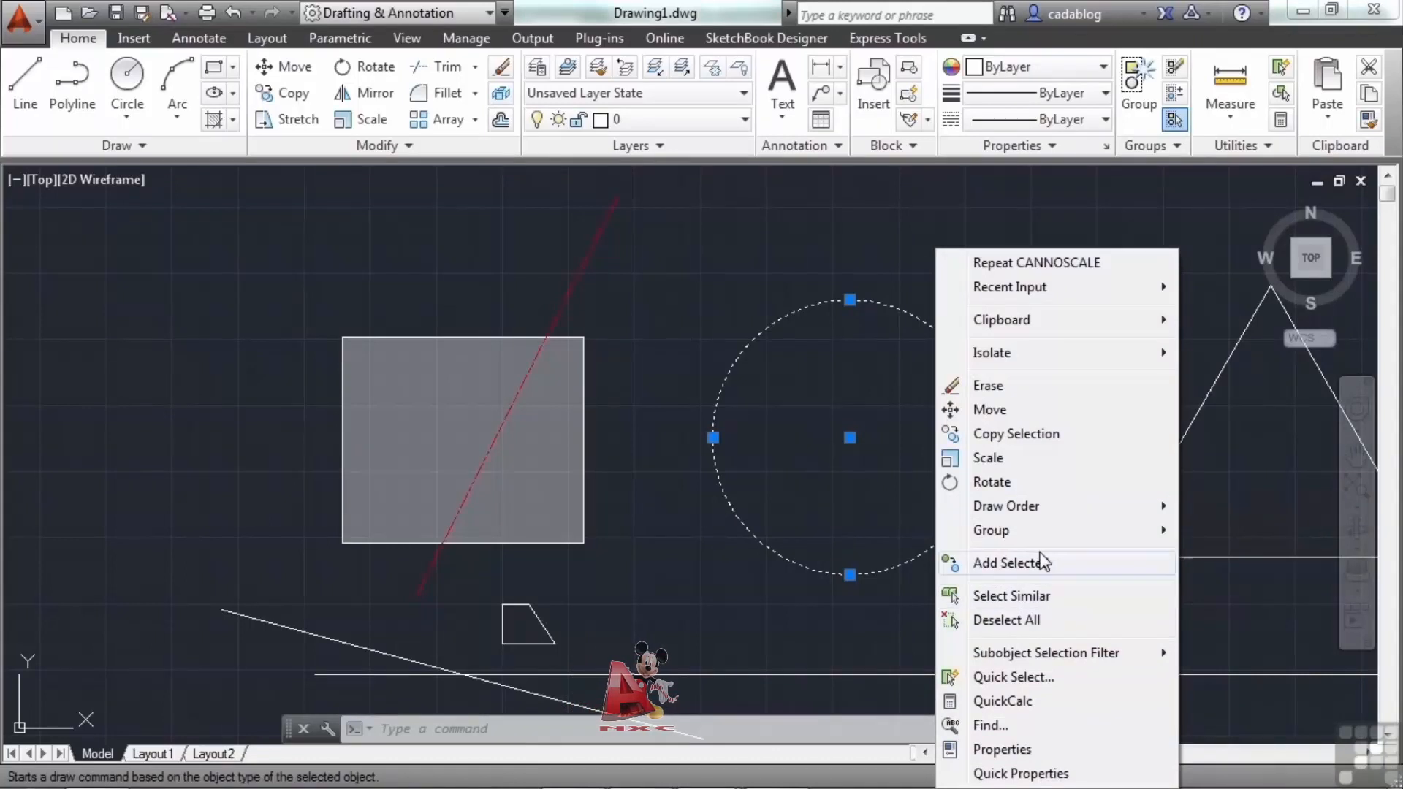
mouse_move(1081, 353)
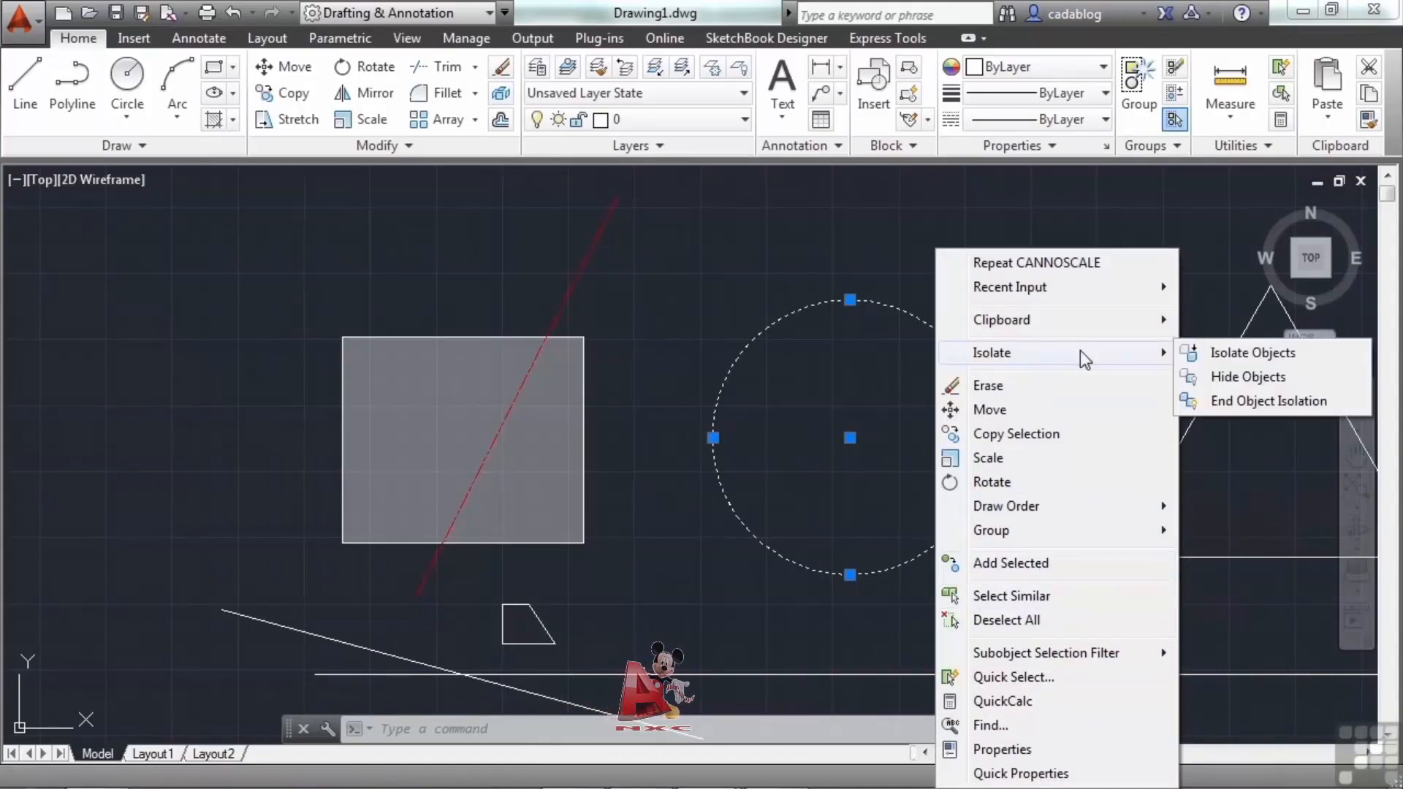
click(1230, 378)
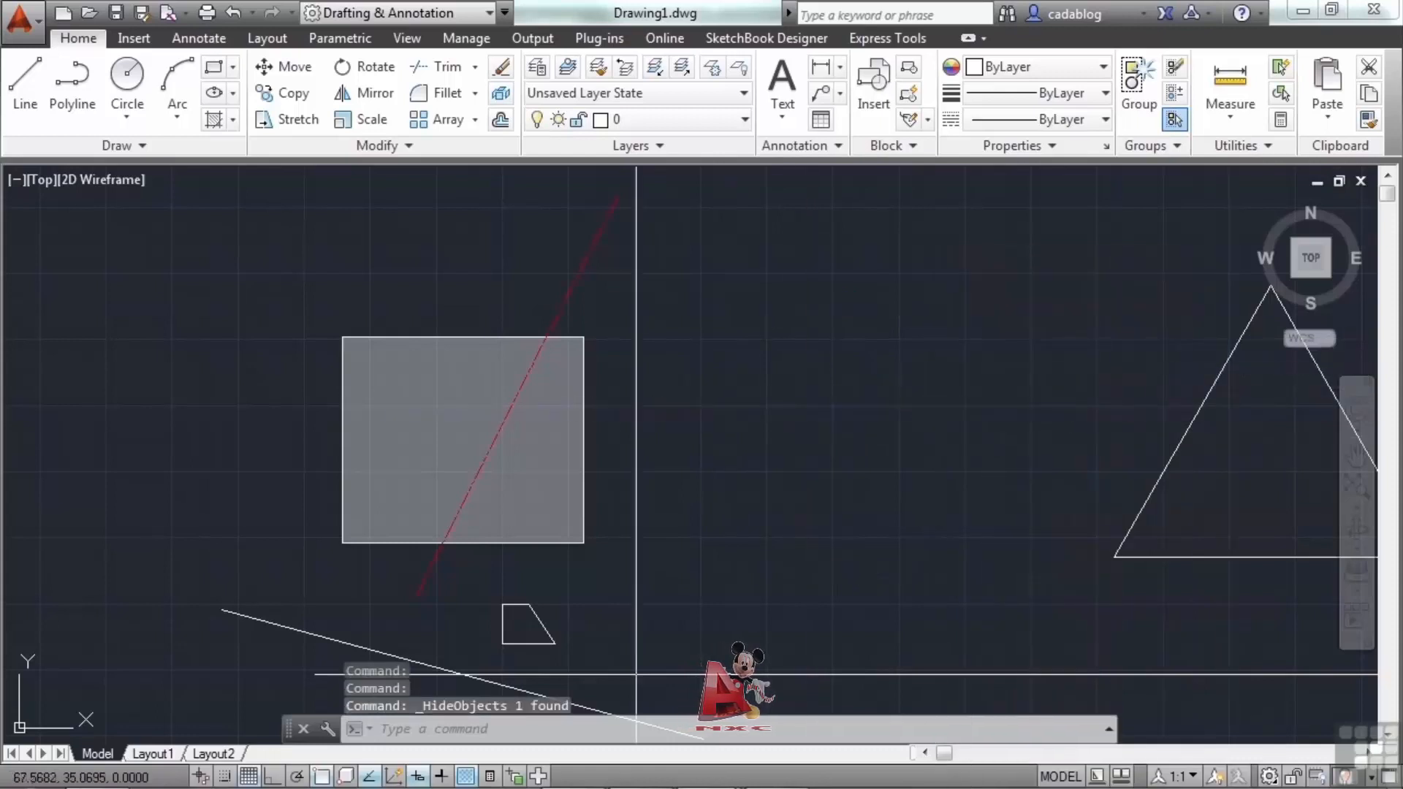
scroll(687, 454, down, 2)
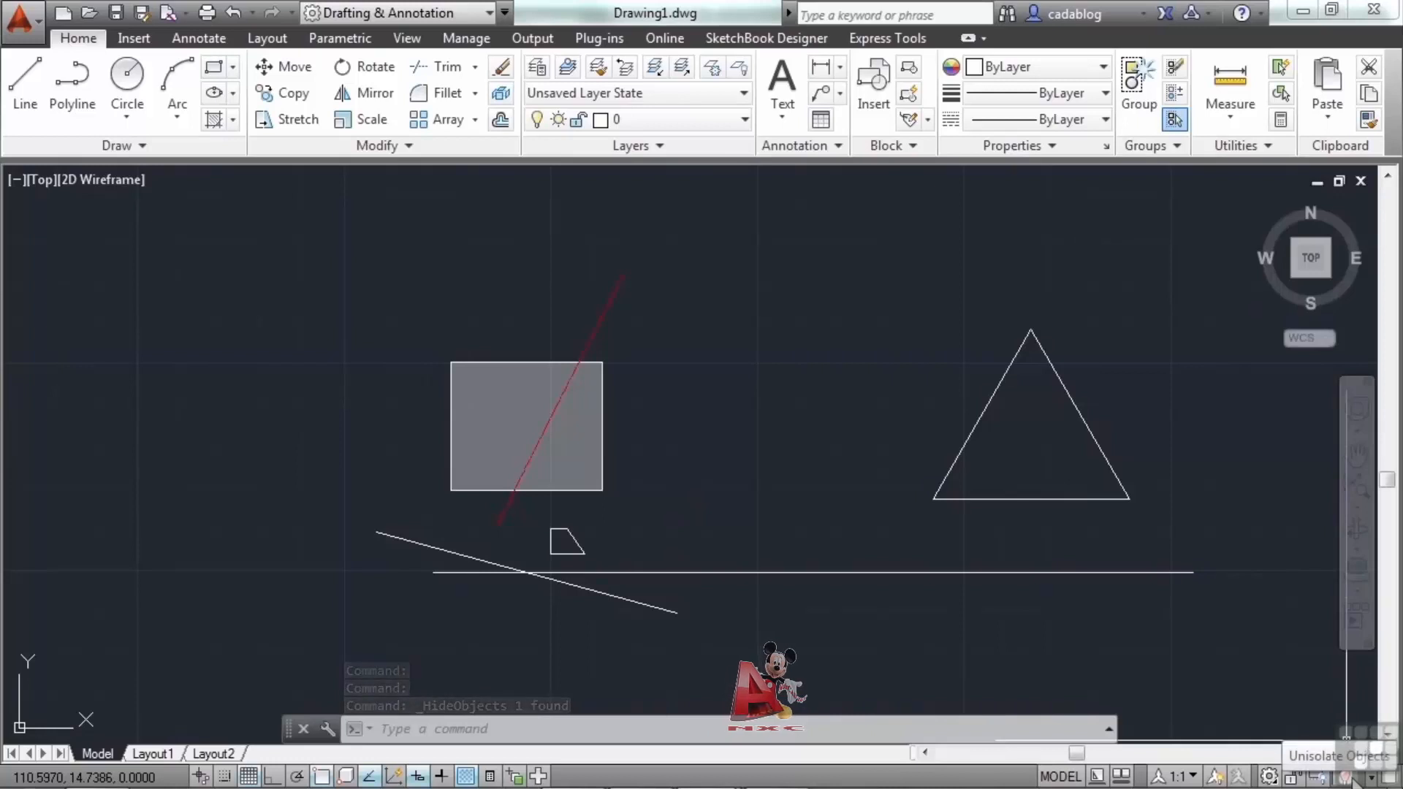
- End object isolation to bring back the hidden circle
click(1350, 780)
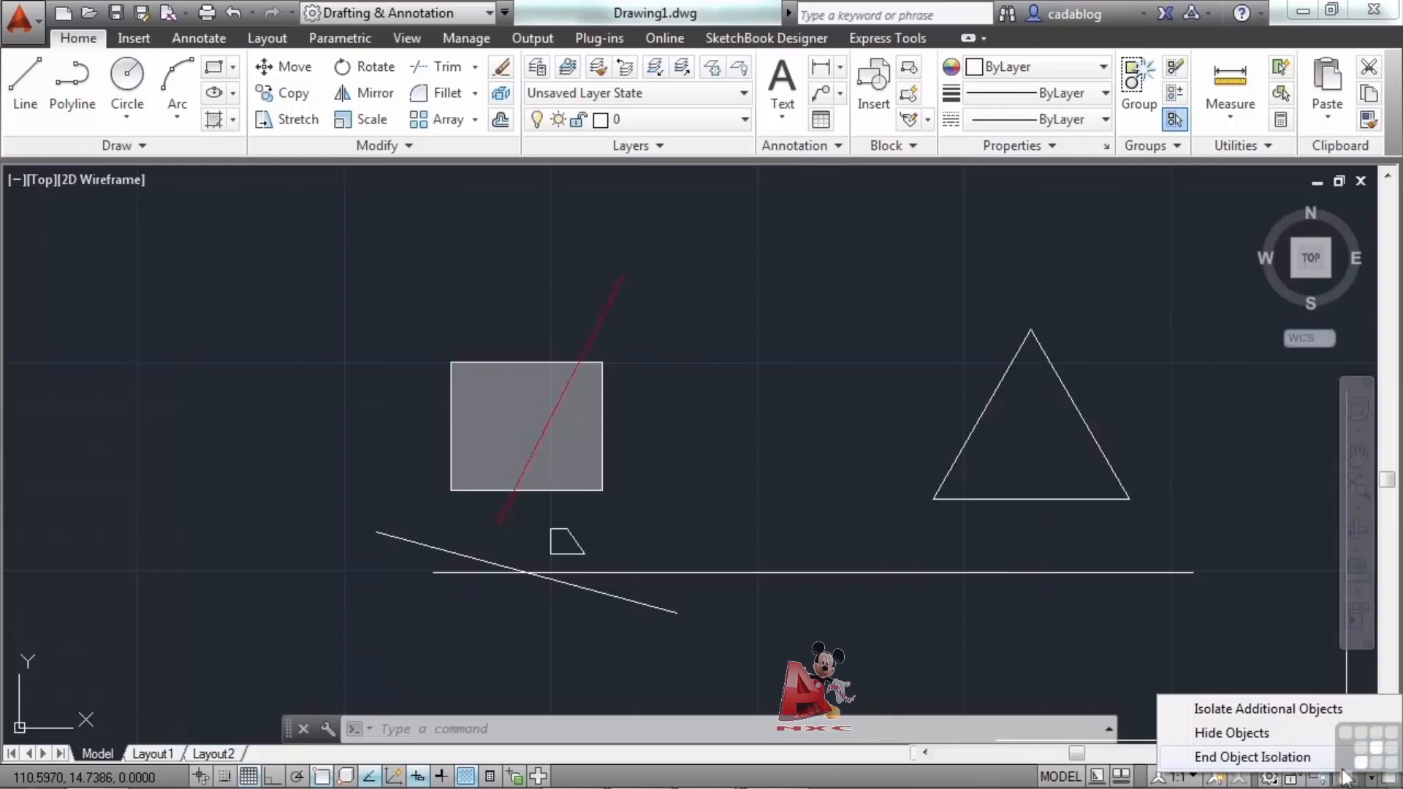
click(1297, 760)
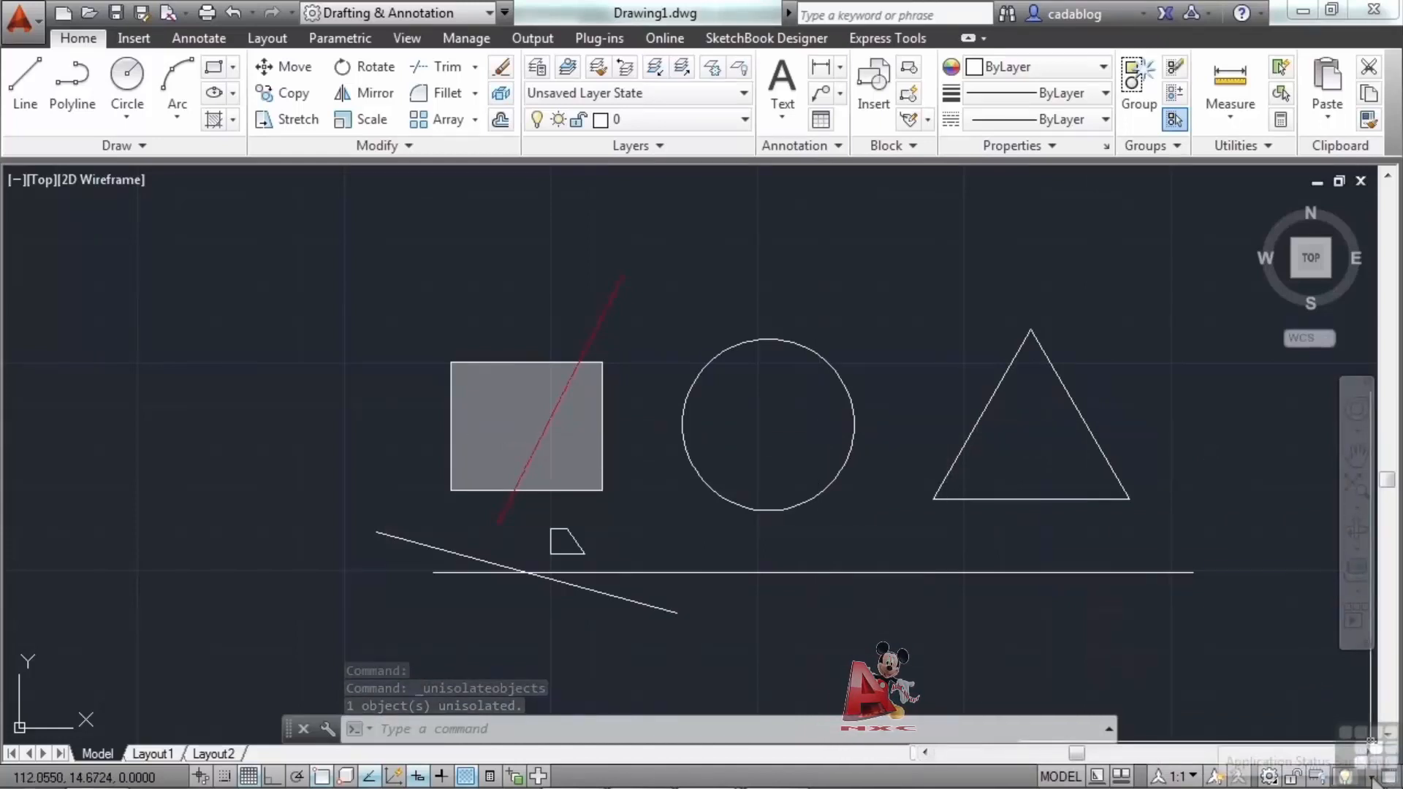
- Review the status bar display options and the Tray Settings, and cancel without changes
click(1370, 741)
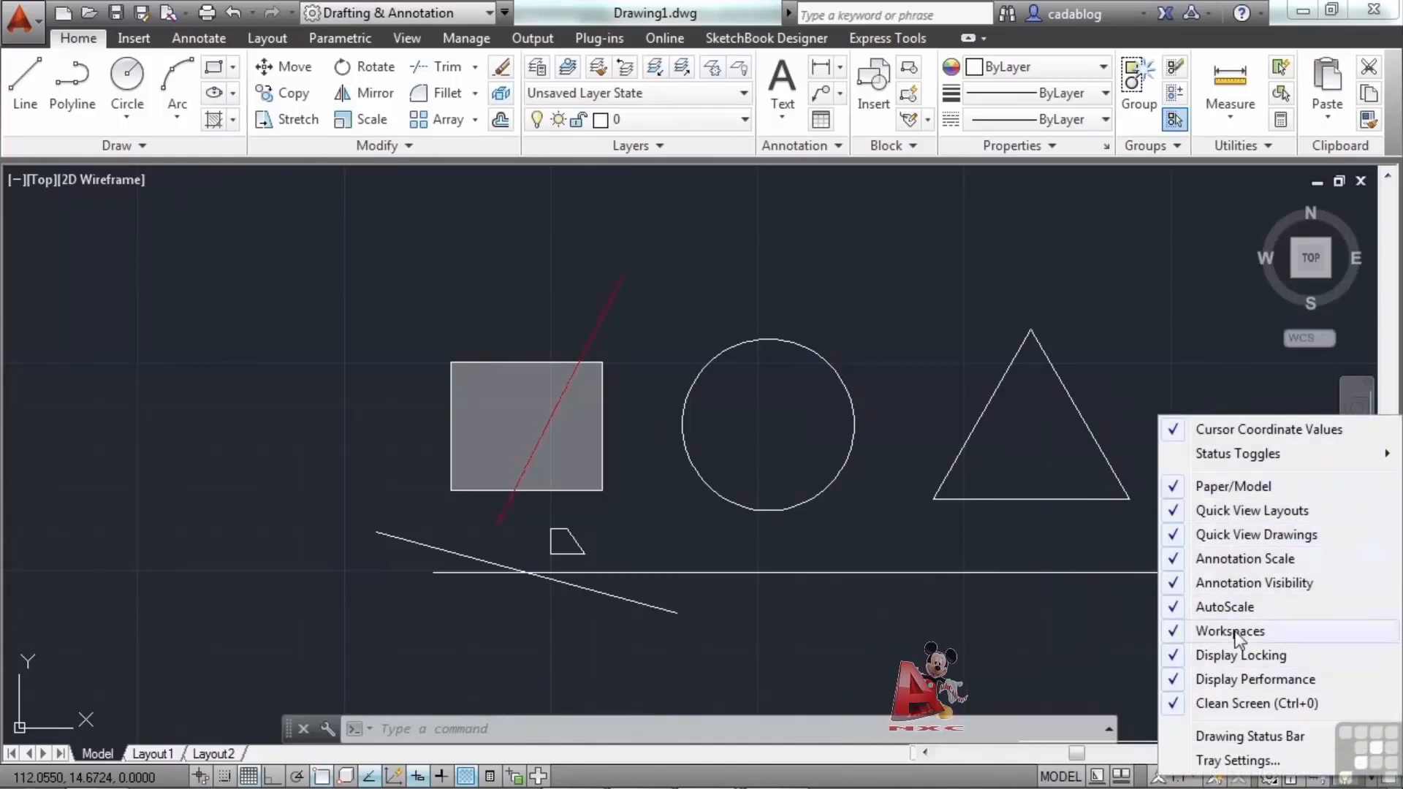
click(1261, 761)
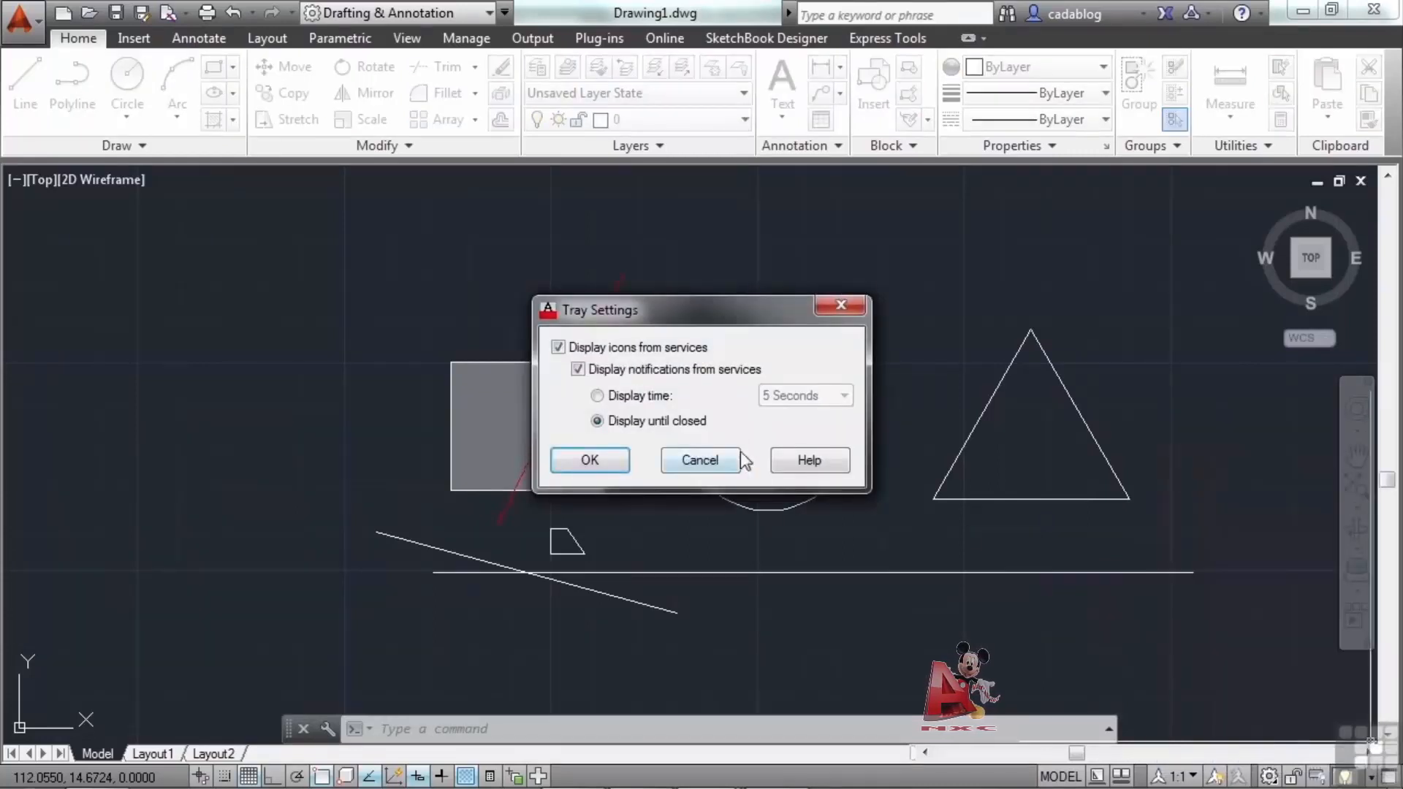
click(700, 460)
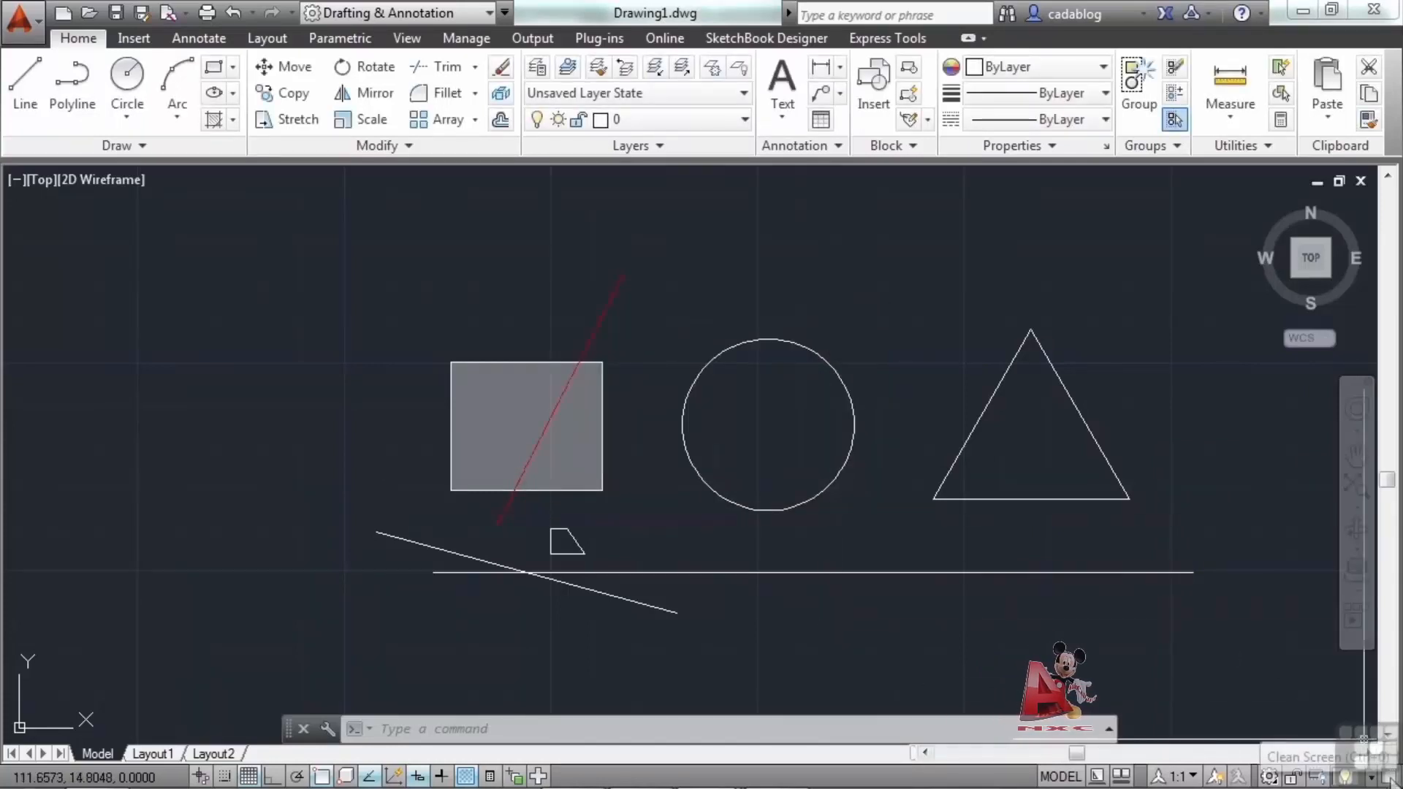
- Turn Clean Screen on to enlarge the drawing area, and turn it back off
click(1388, 777)
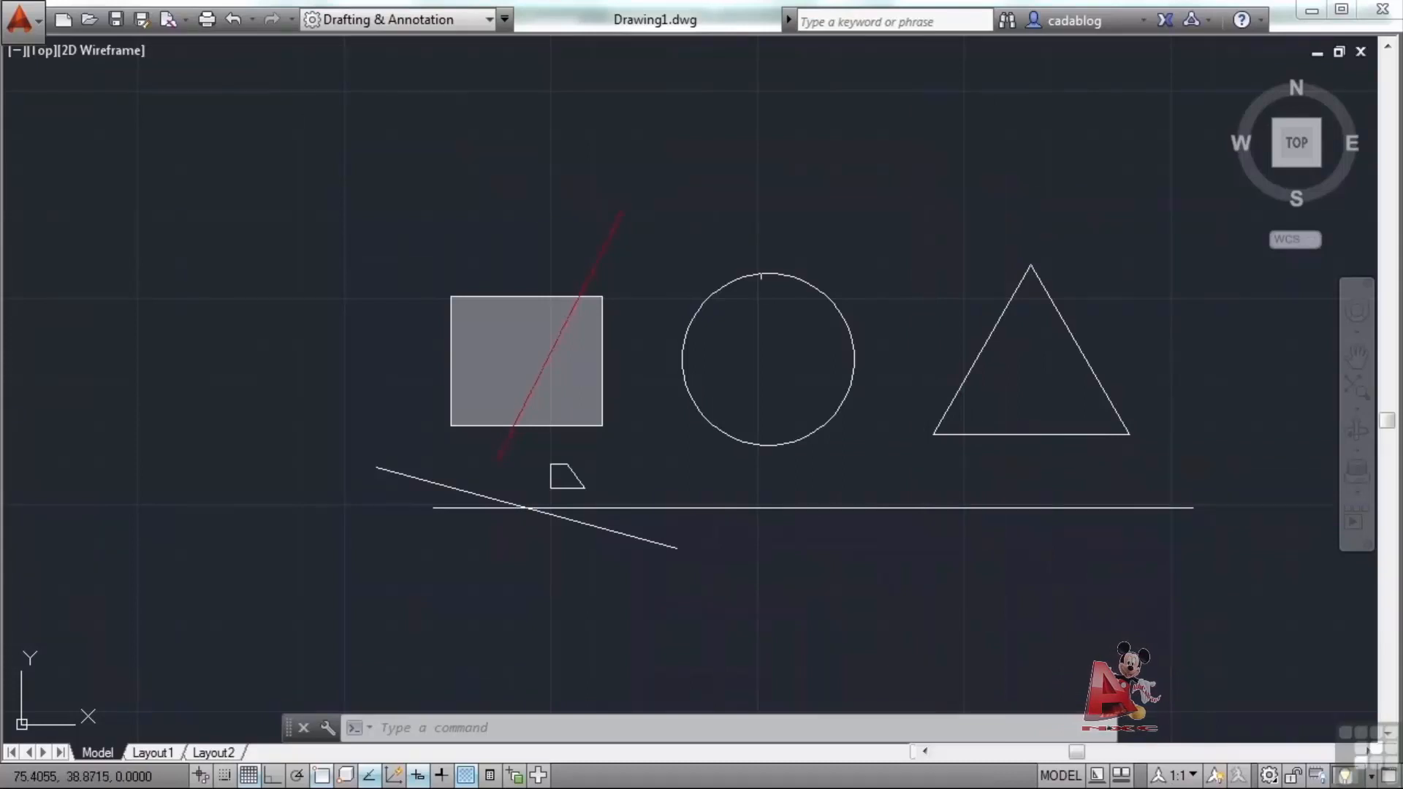
scroll(475, 297, down, 2)
middle_drag(748, 228, 767, 265)
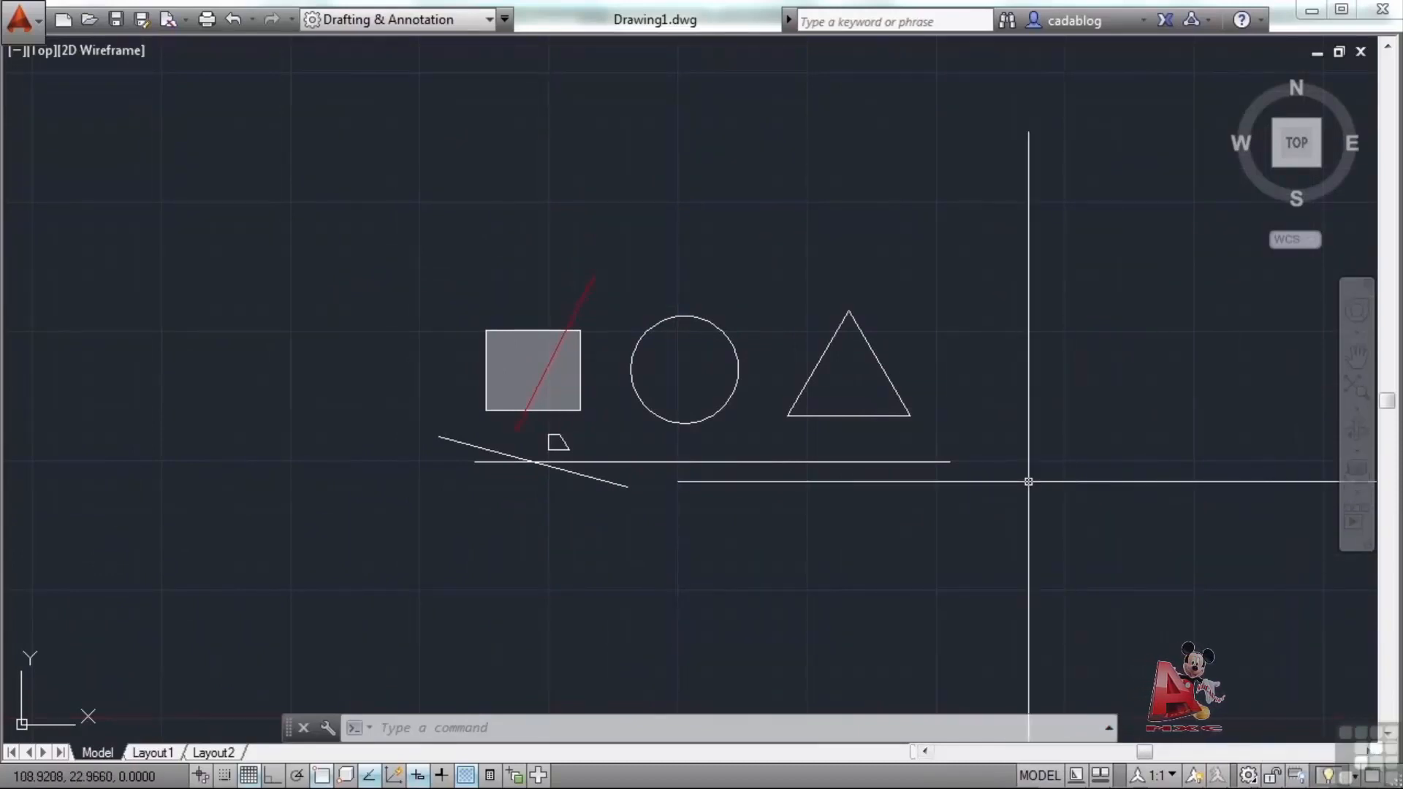
key(ctrl+0)
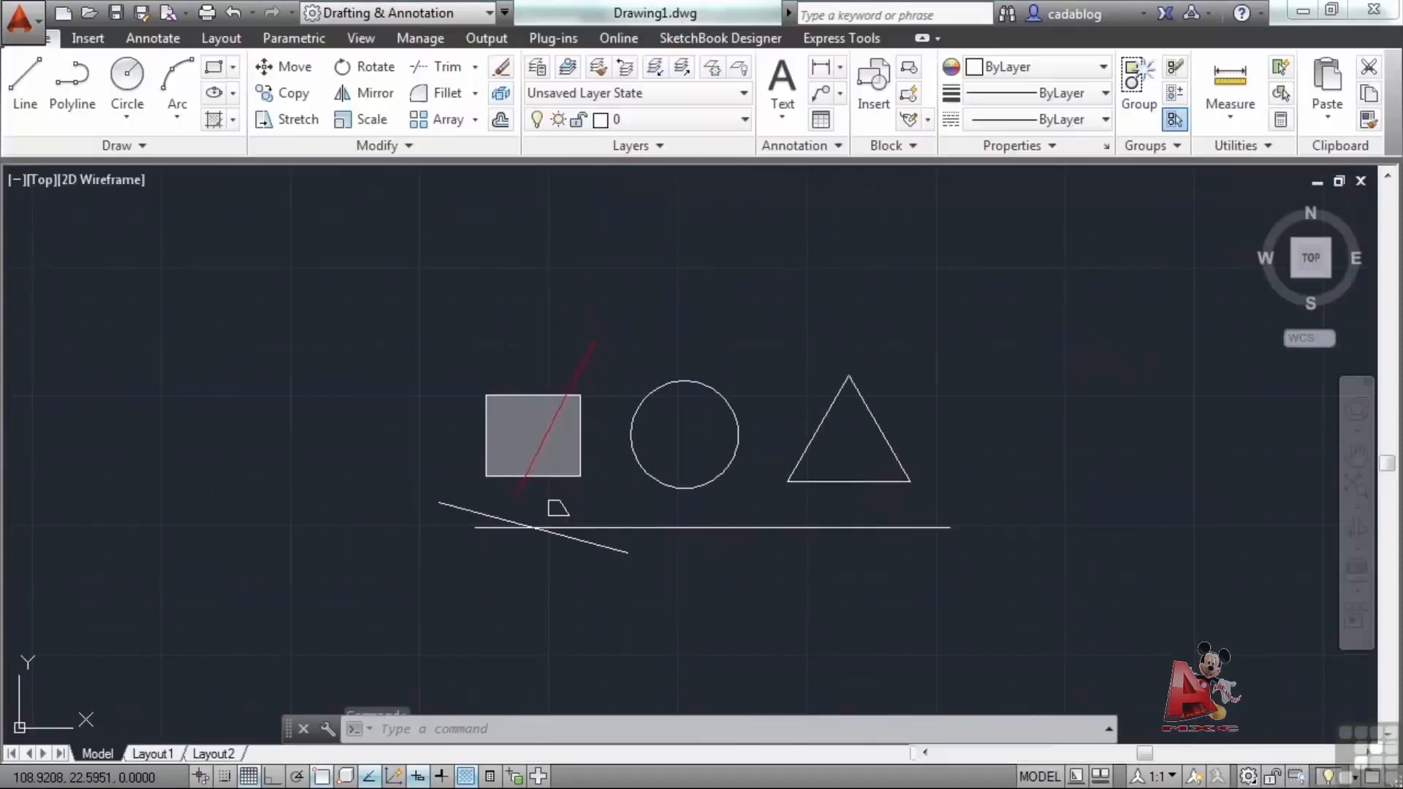